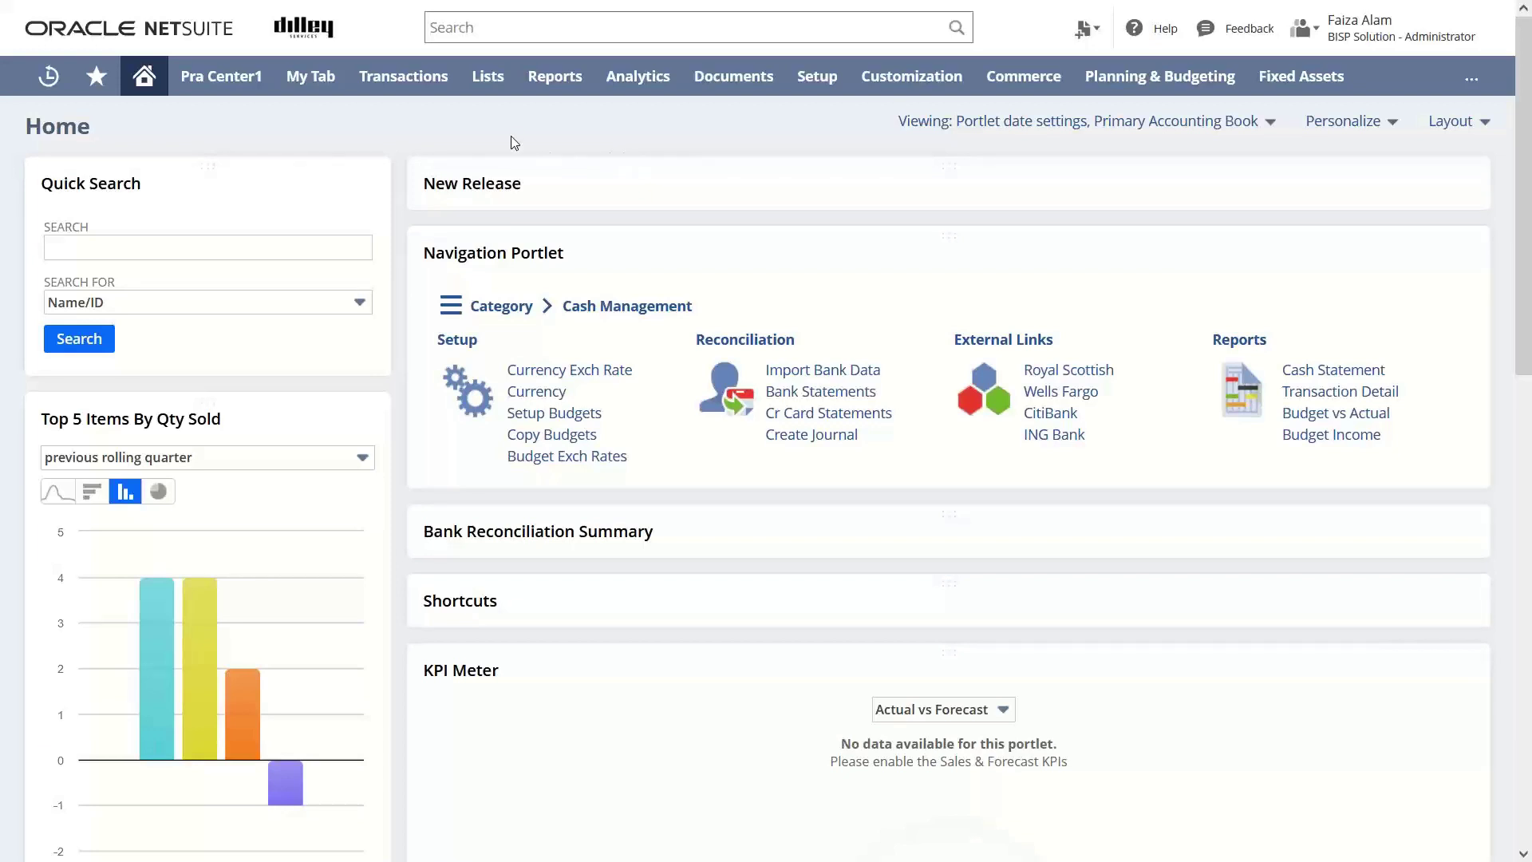
- Drop down the Transactions menu from the Home dashboard
mouse_move(441, 87)
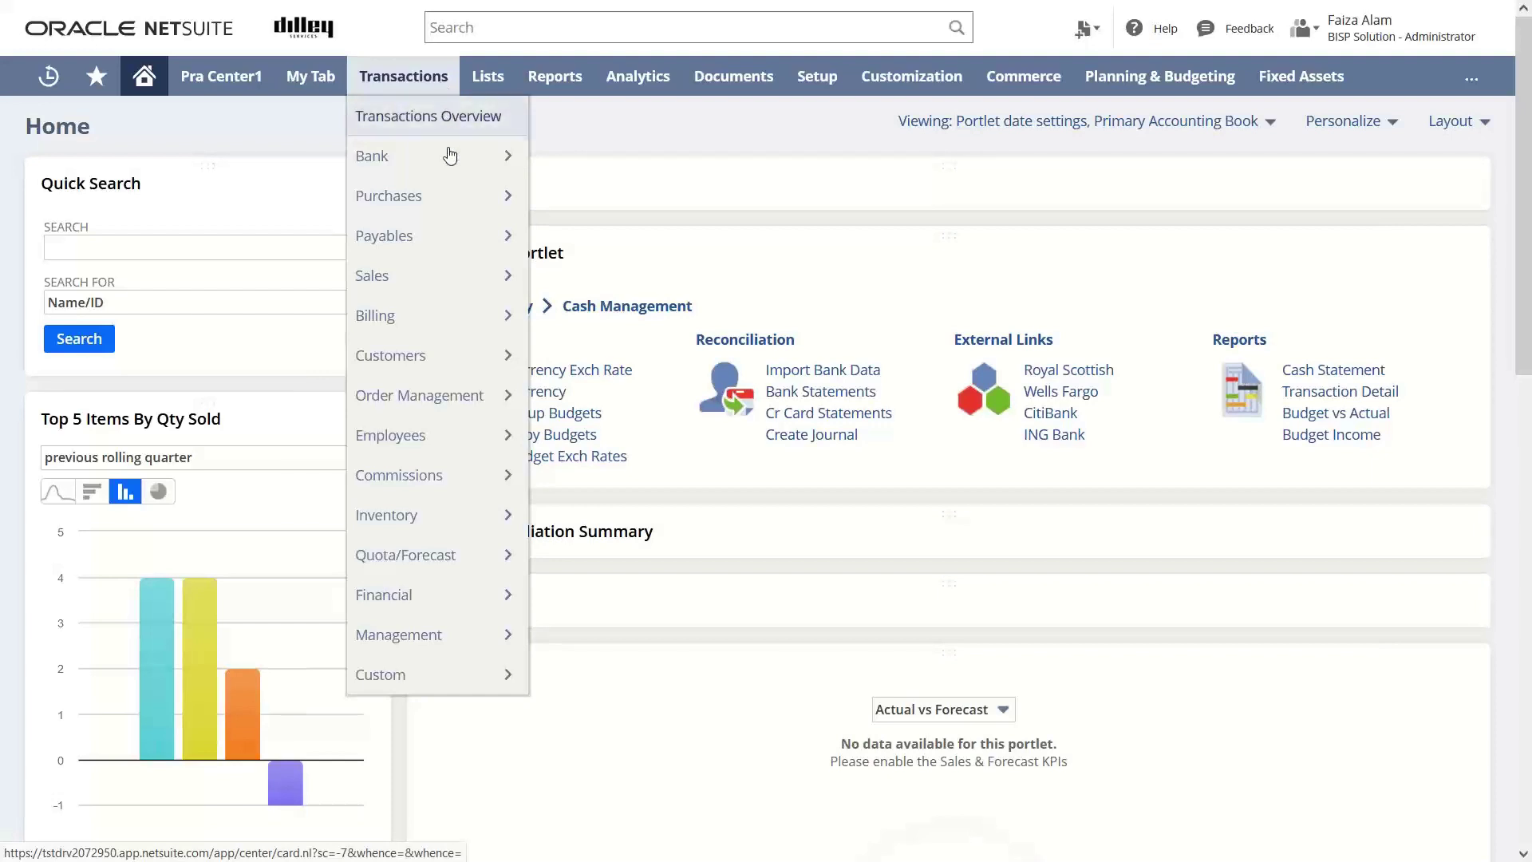
- Open the Purchase Orders list from Transactions > Purchases > Enter Purchase Orders
mouse_move(485, 205)
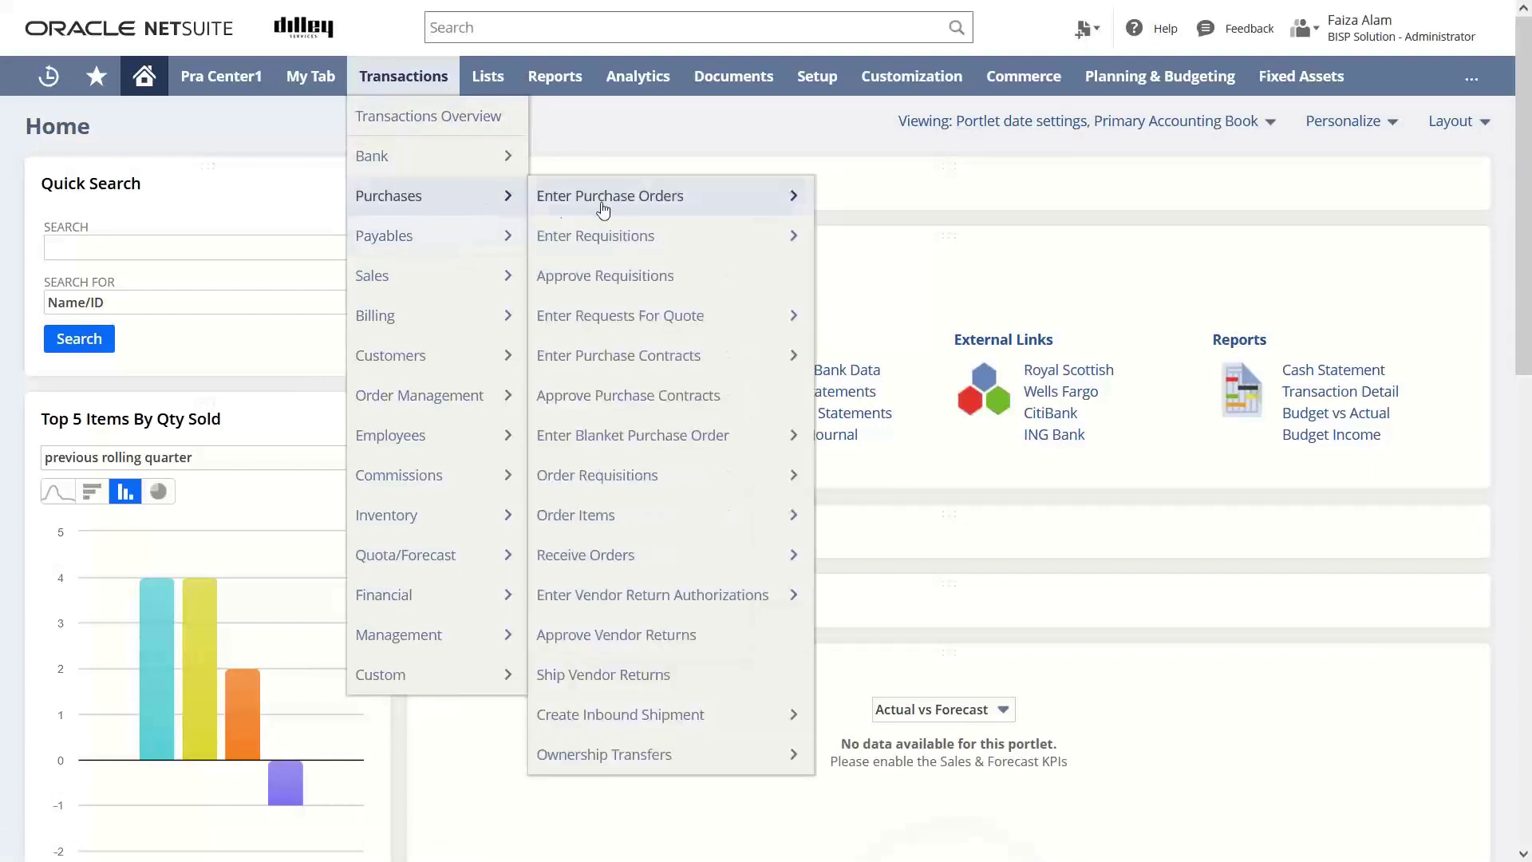
mouse_move(653, 199)
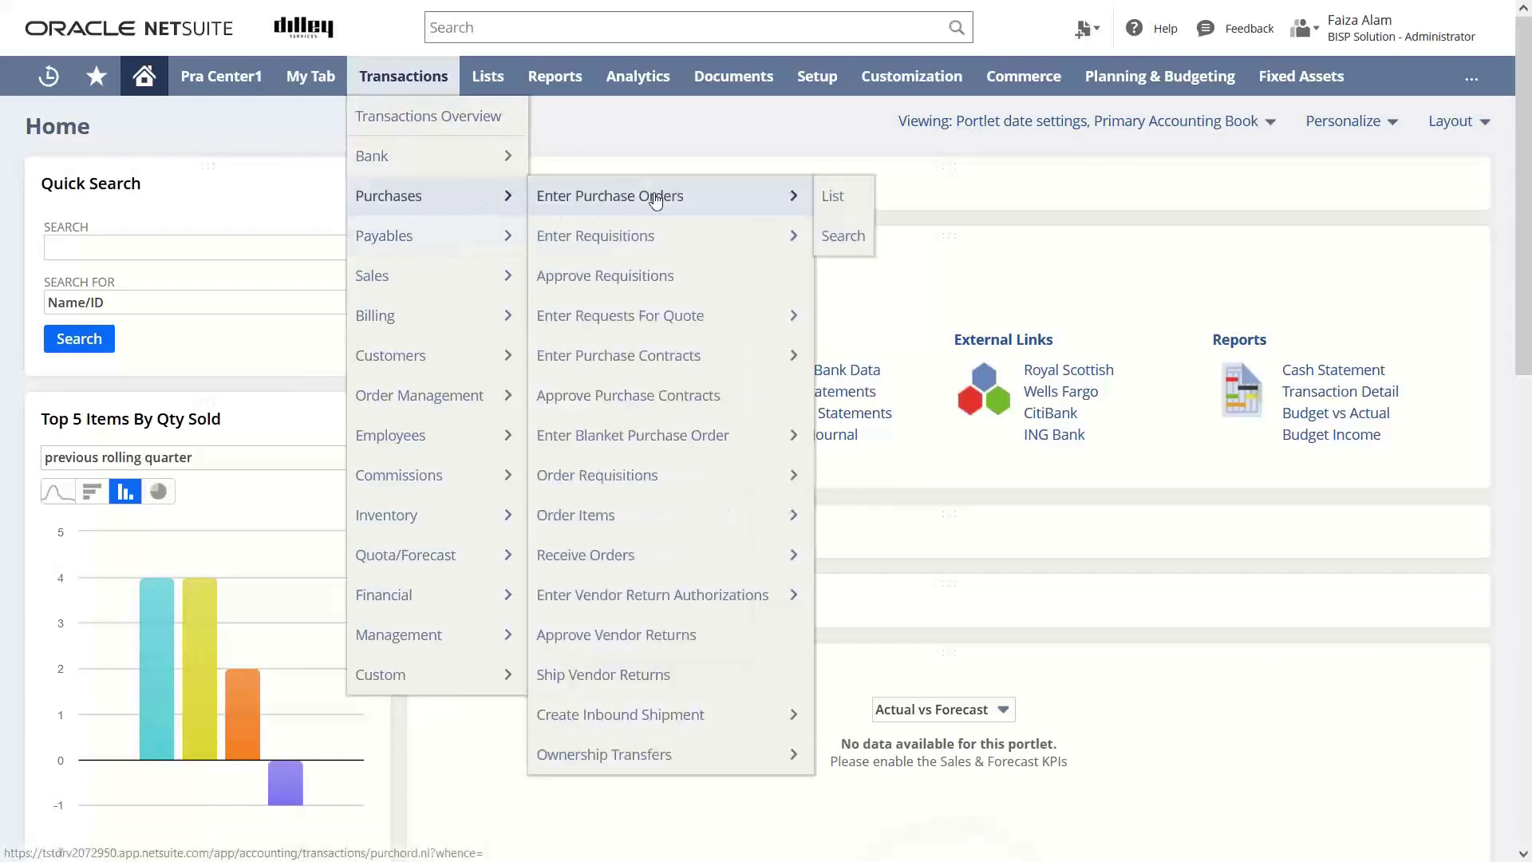
click(845, 204)
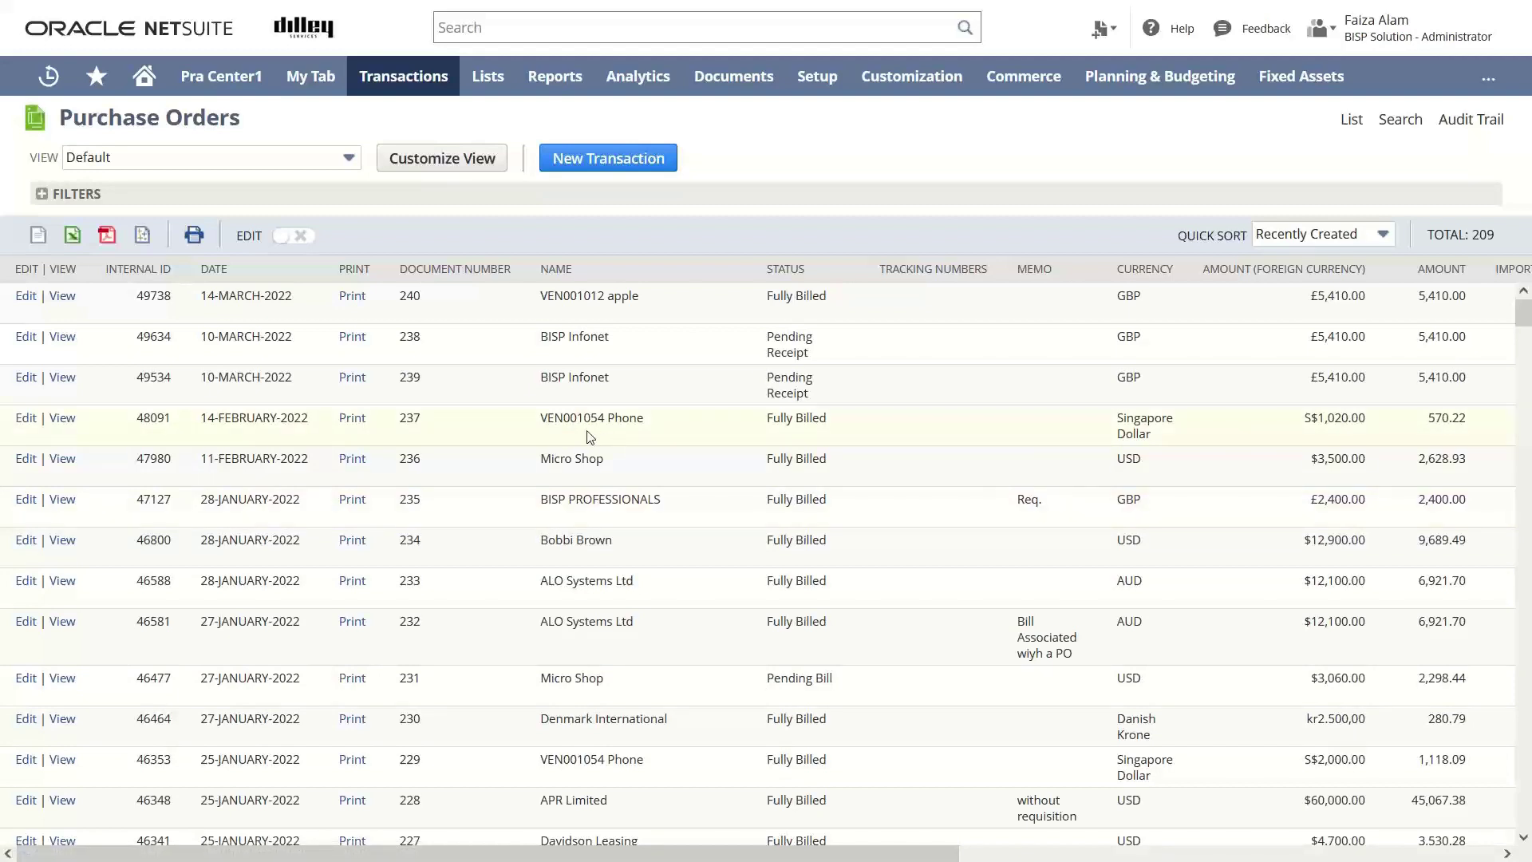
- Open purchase order 237 and review its two ADSL2 Modem Routers at 510.00
click(65, 423)
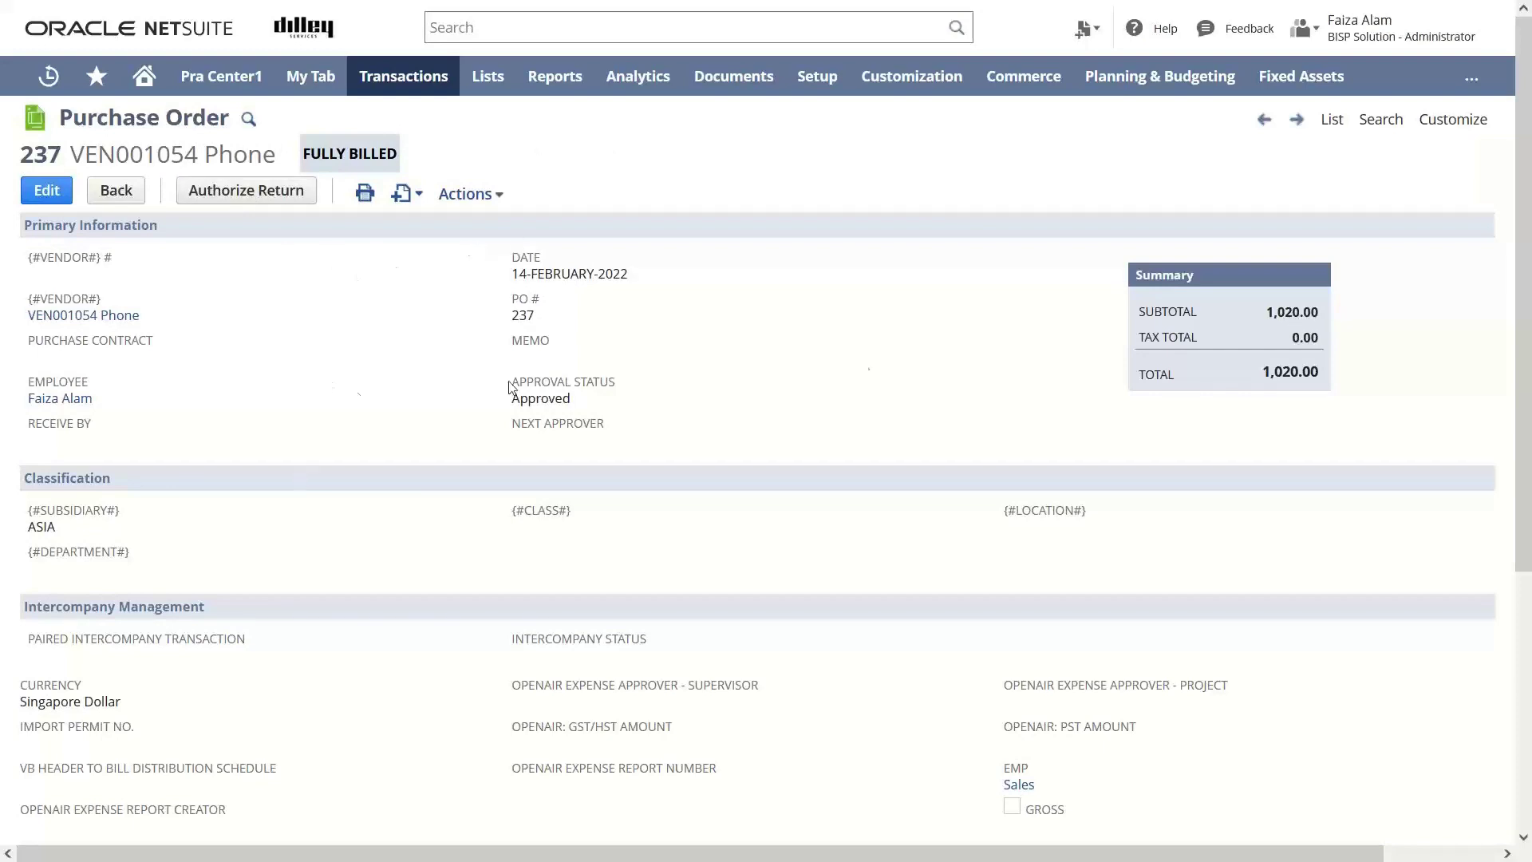
drag(1530, 245, 1527, 471)
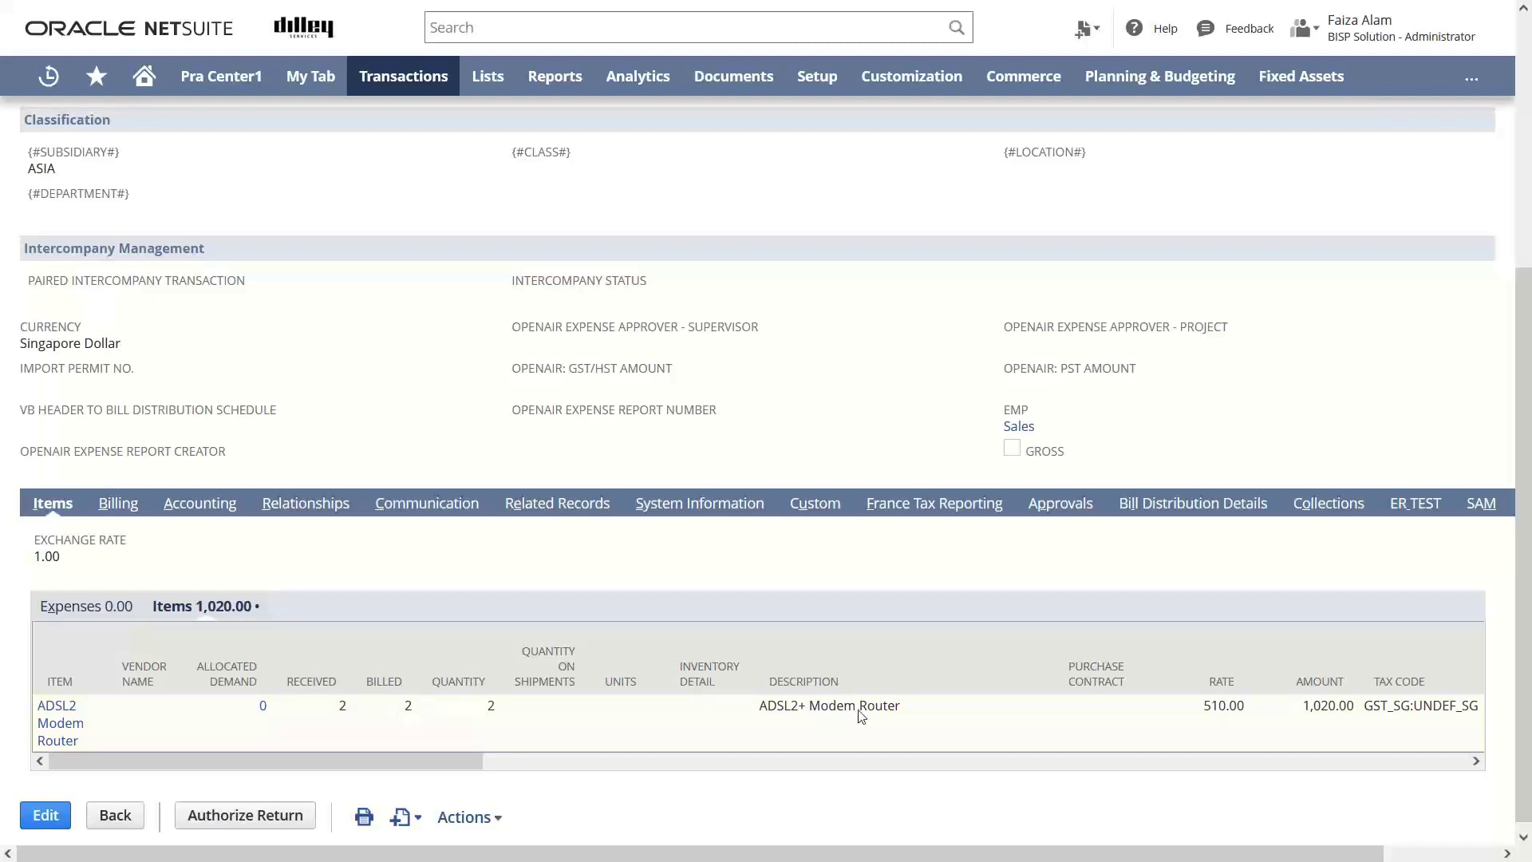
drag(1521, 558, 1521, 297)
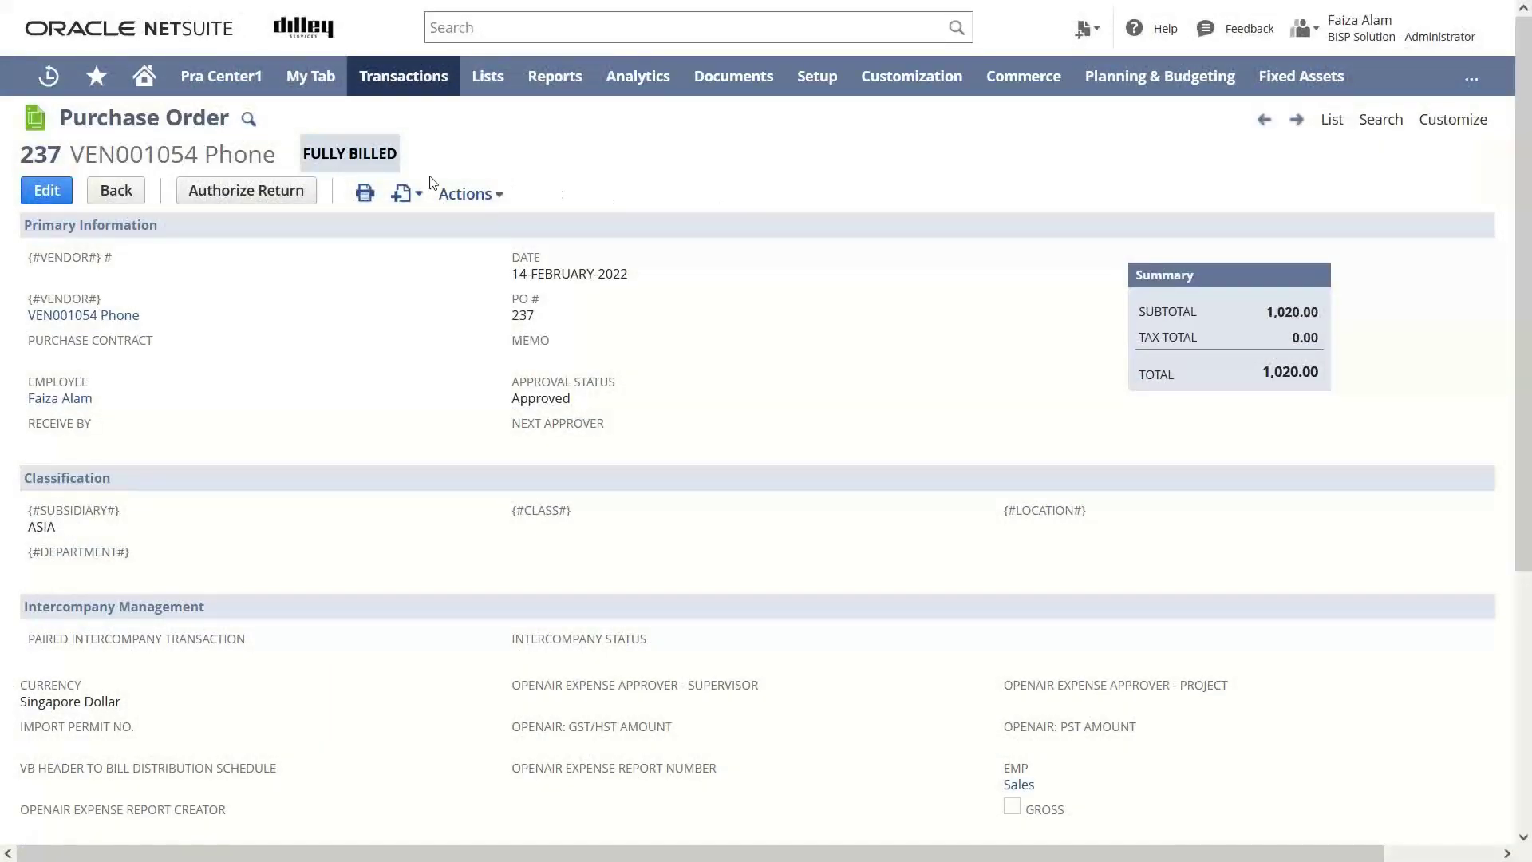
- Authorize a return from PO 237 on the Standard Vendor Return Authorization form, keeping Pending Approval
click(239, 193)
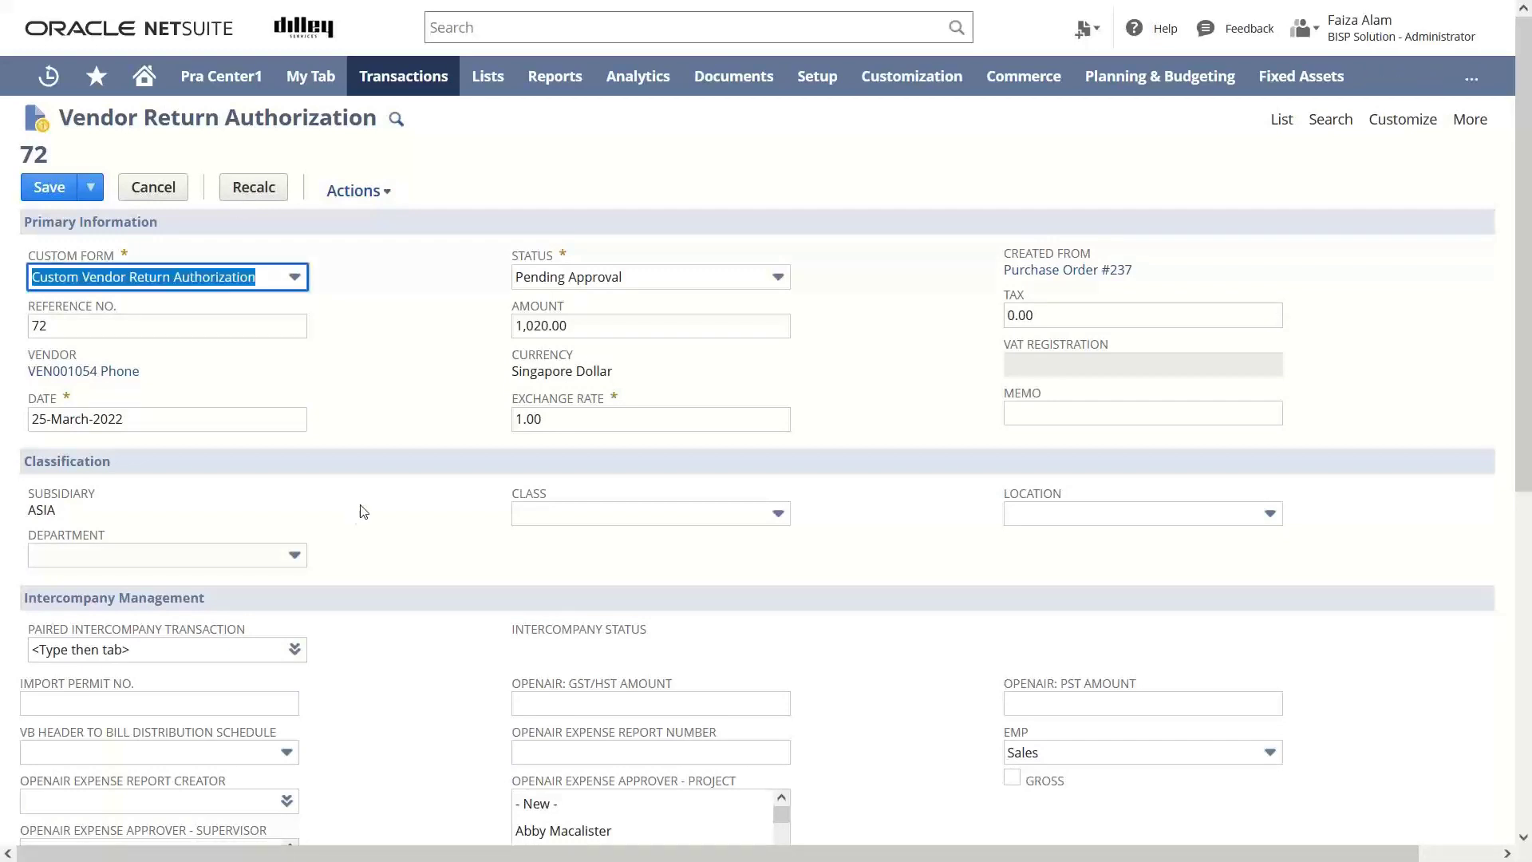
click(295, 278)
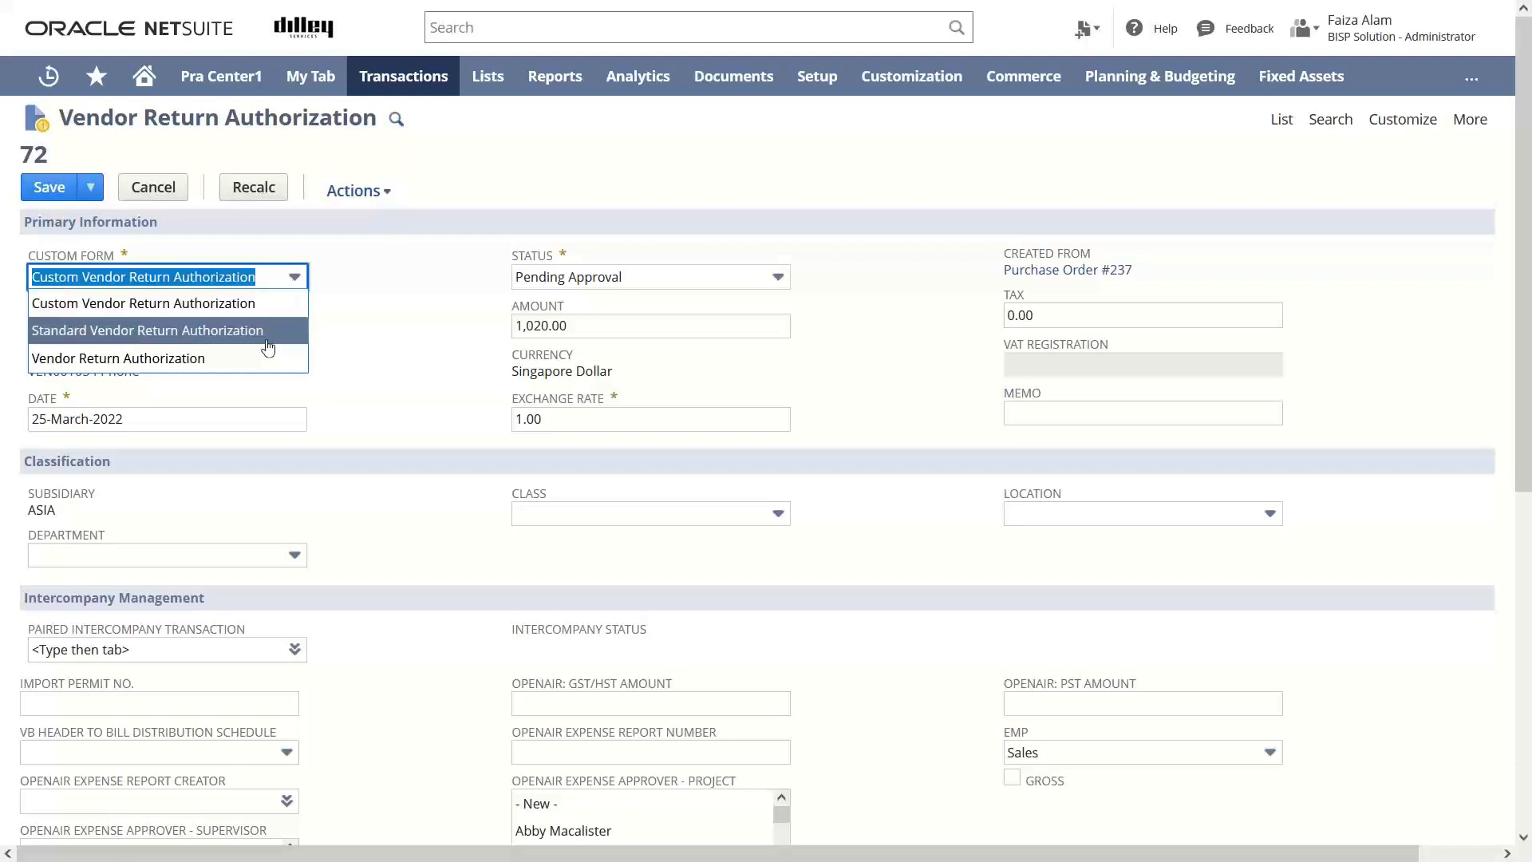
click(295, 329)
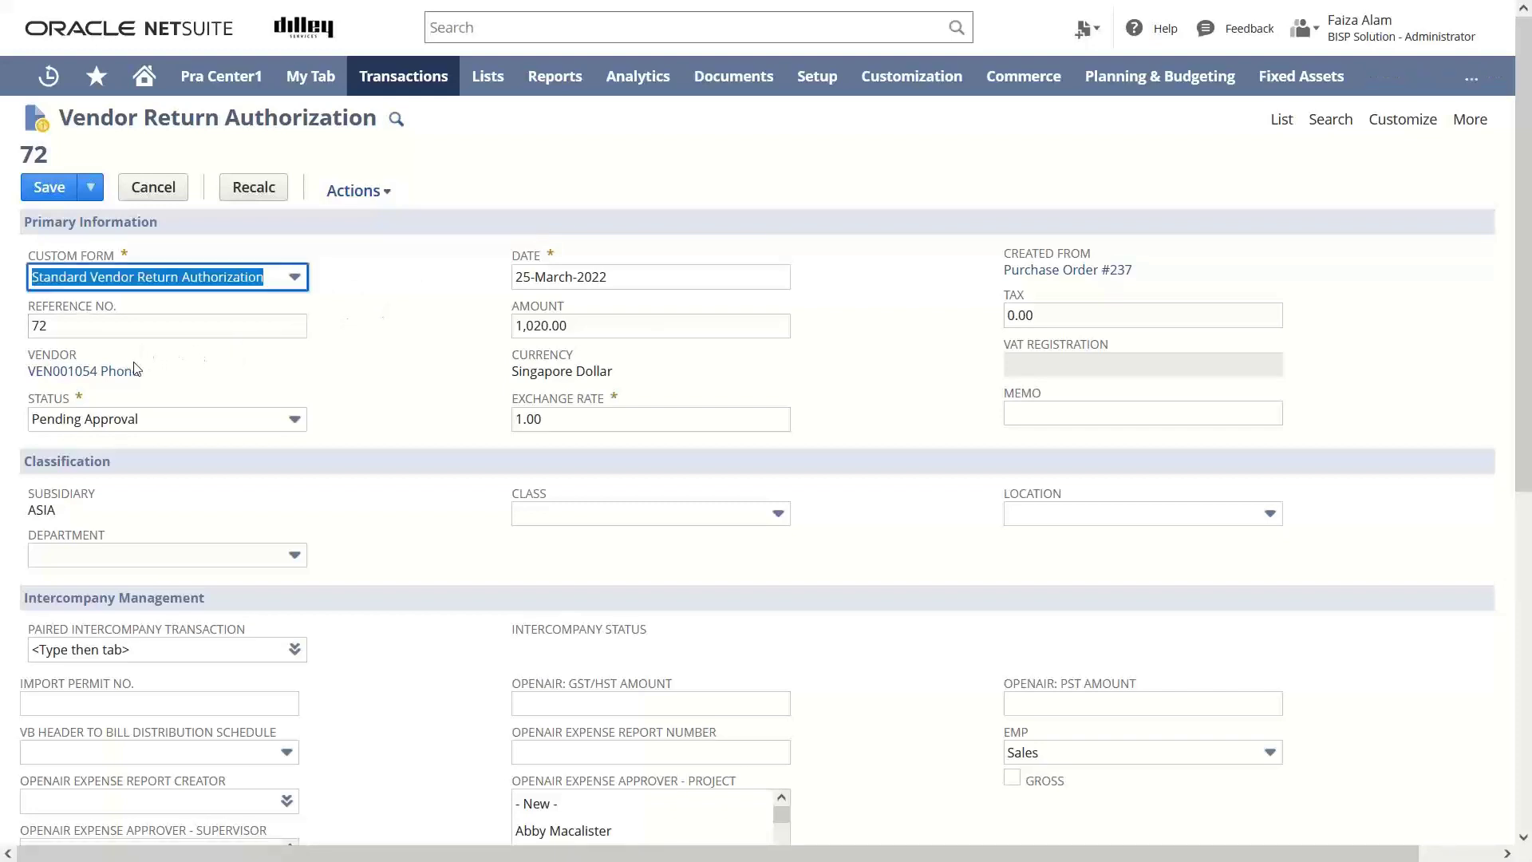
click(295, 424)
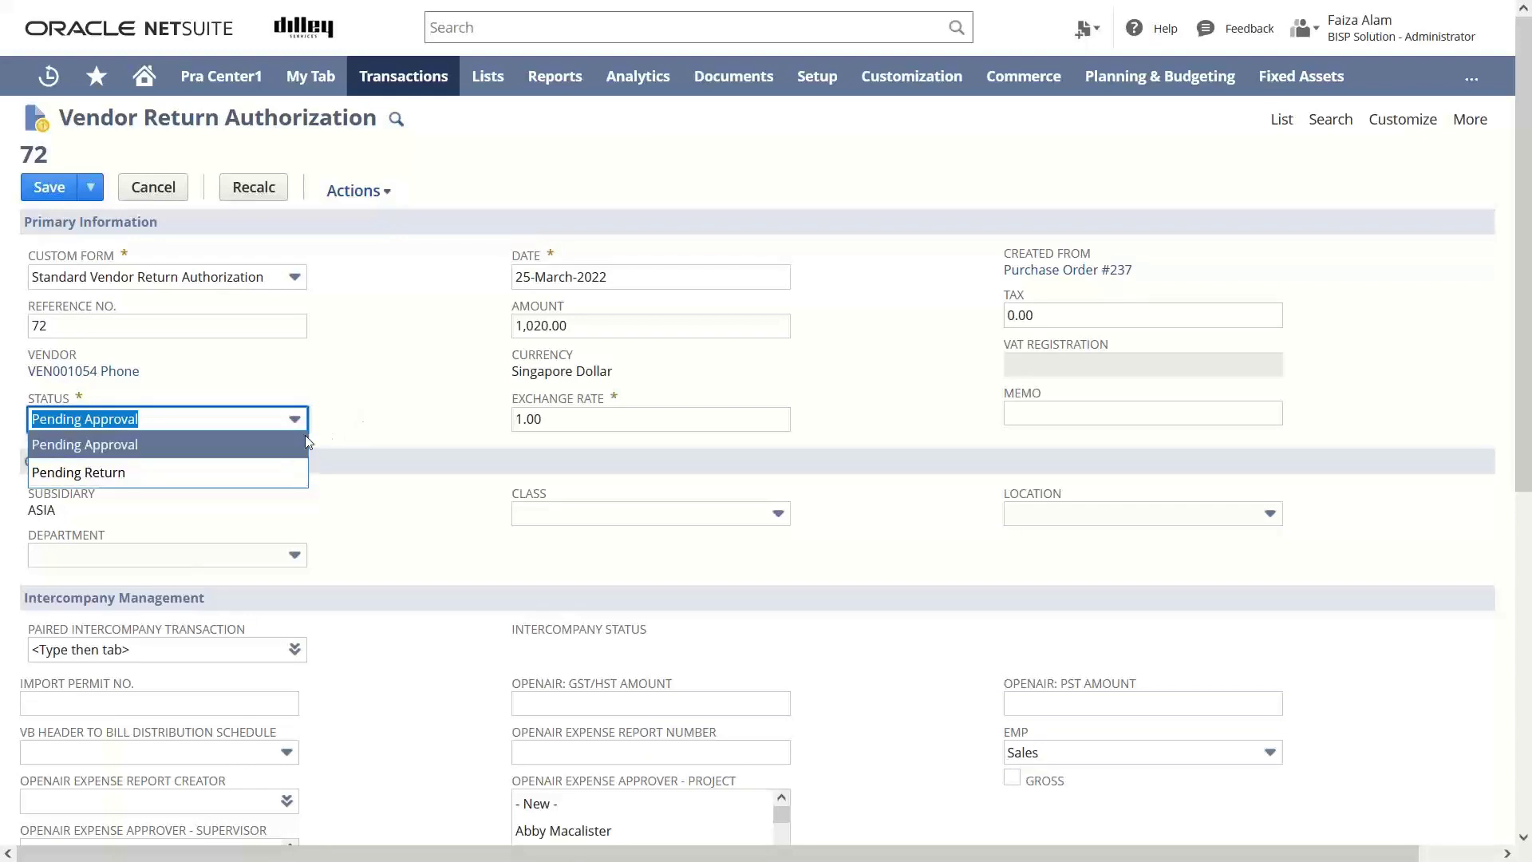
click(349, 374)
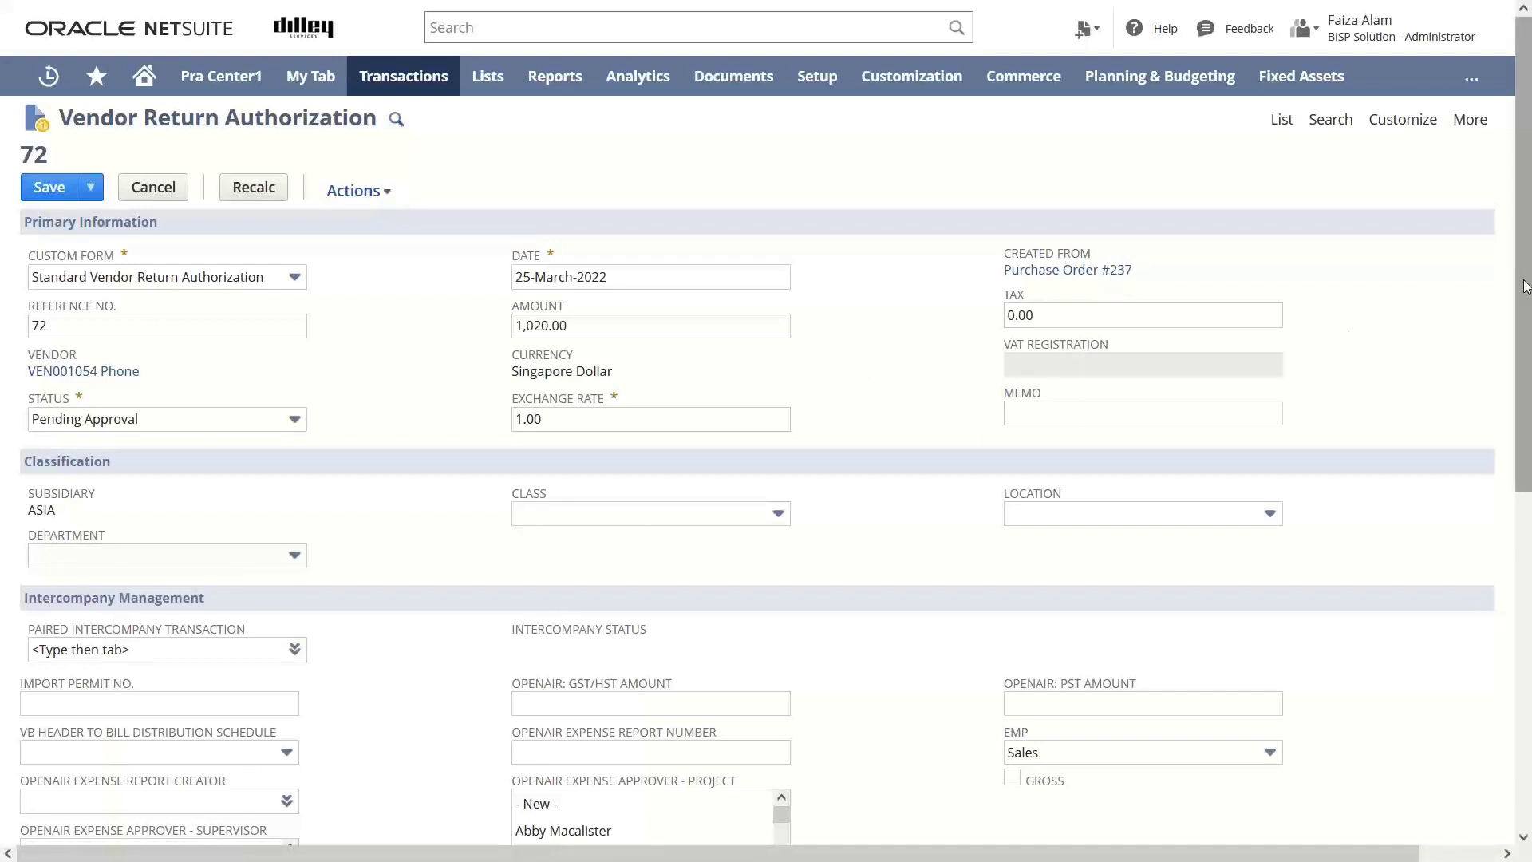
- Check the return's Custom and SAM fields, attempt saving, and dismiss the missing-Location warning
drag(1524, 288, 1528, 558)
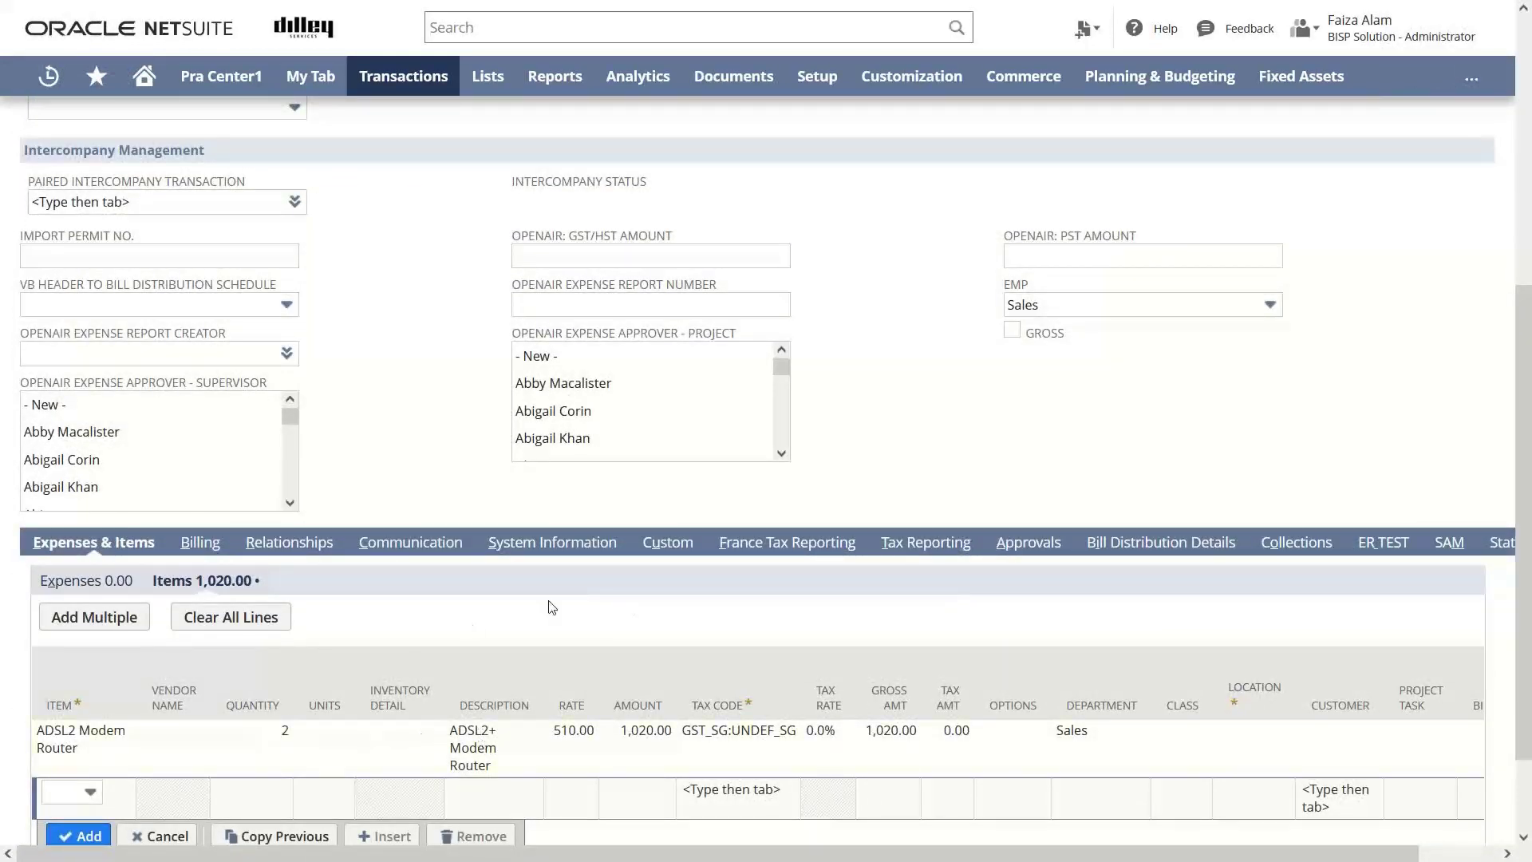
click(687, 546)
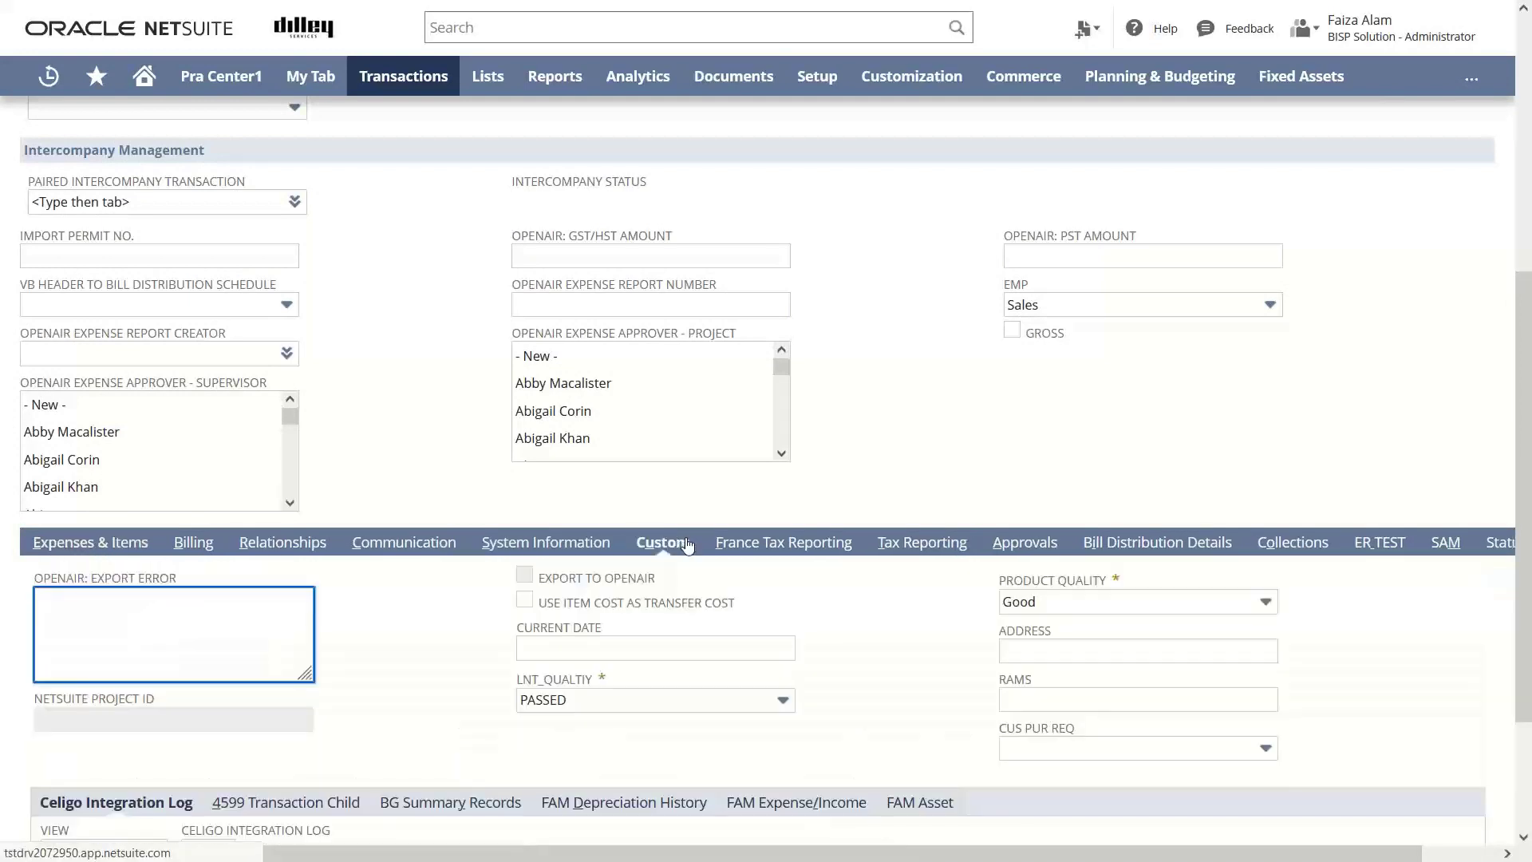
click(1460, 546)
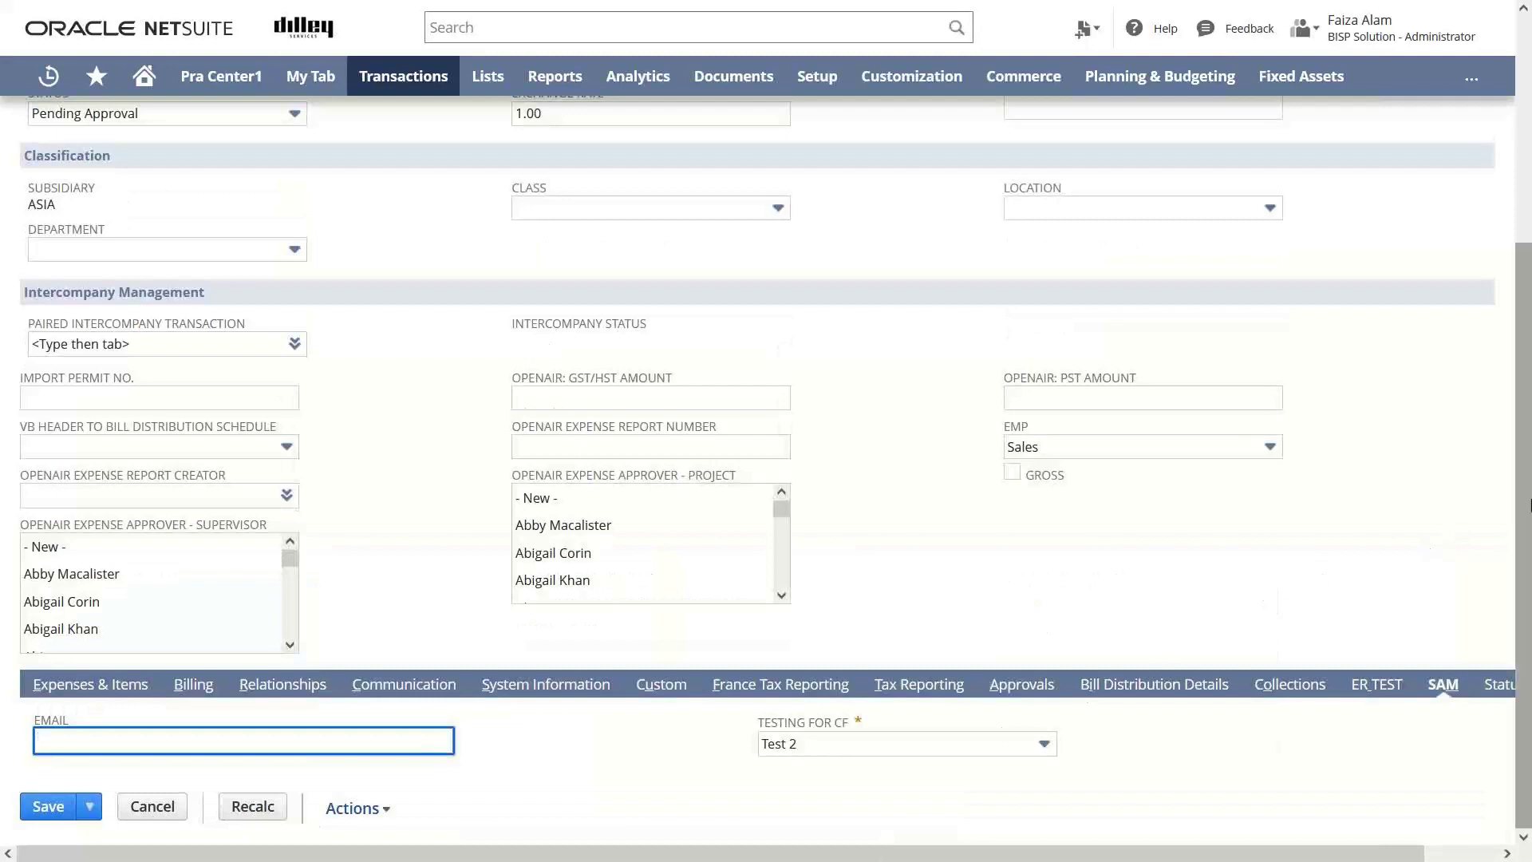
drag(1520, 513, 1276, 308)
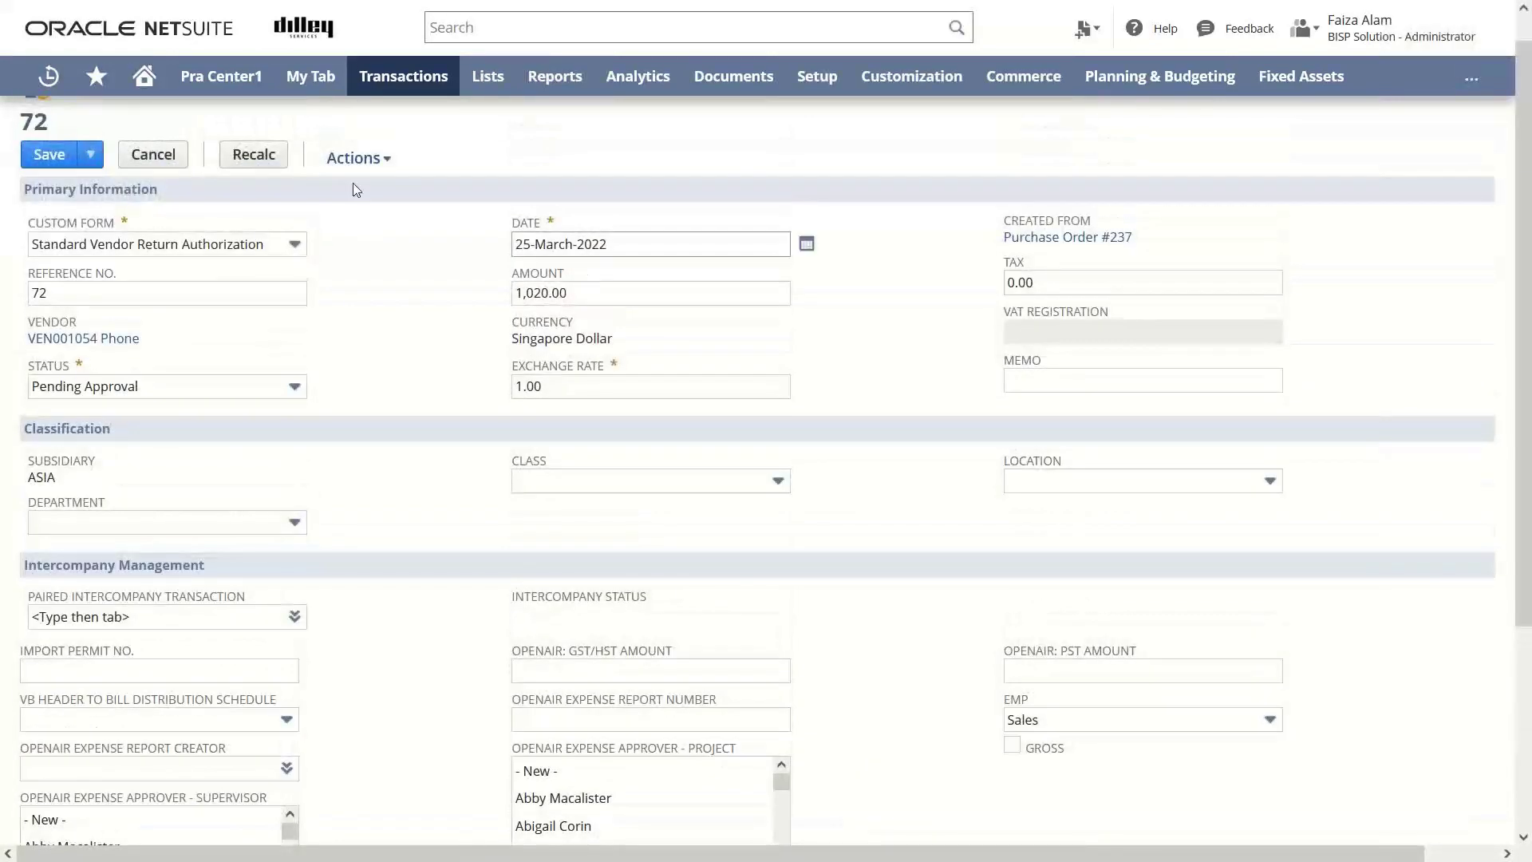
click(48, 154)
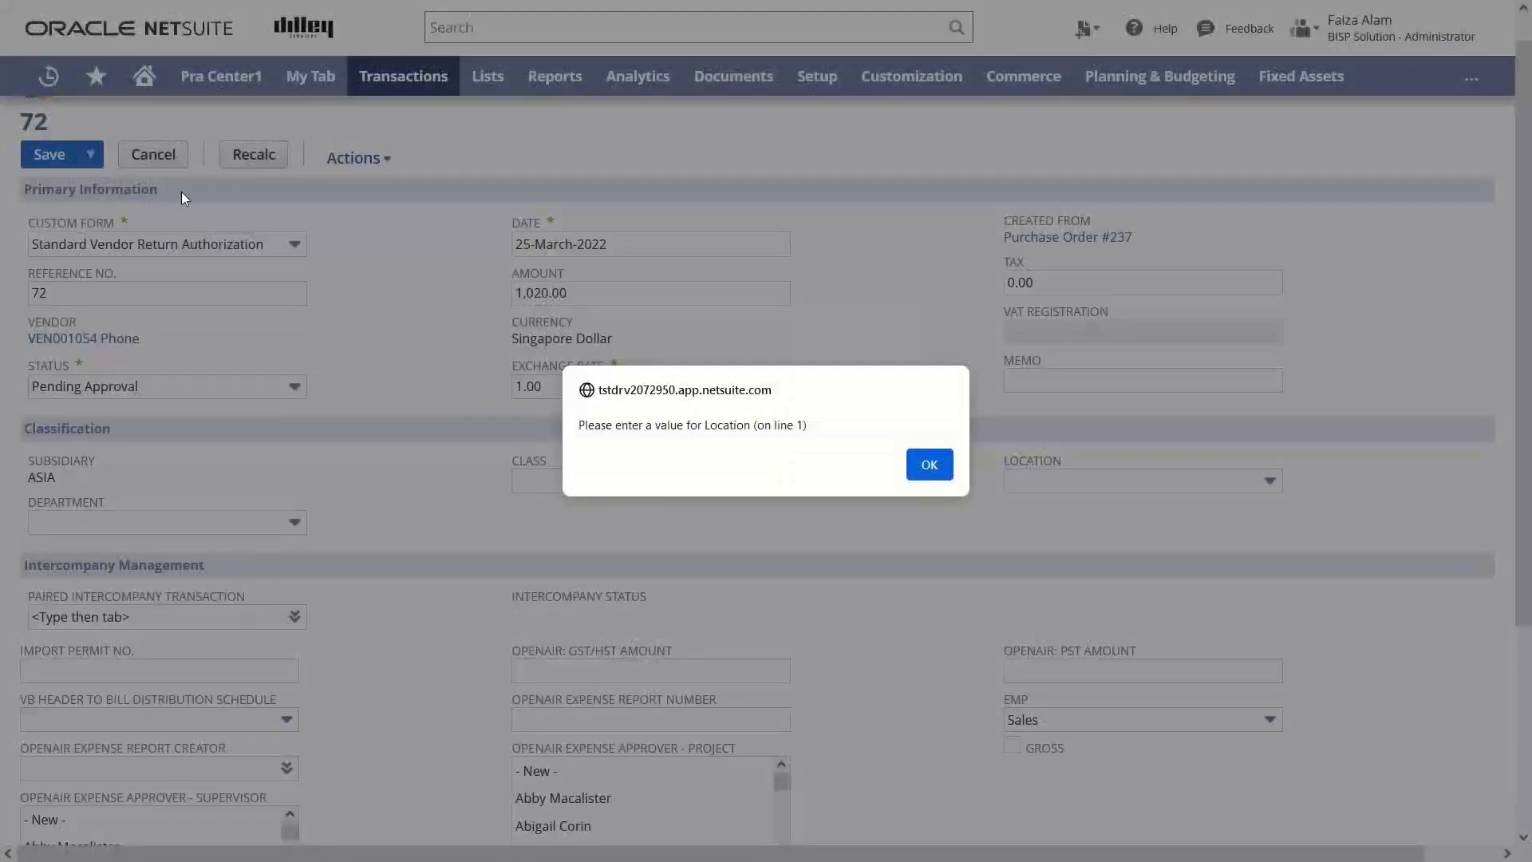
click(929, 464)
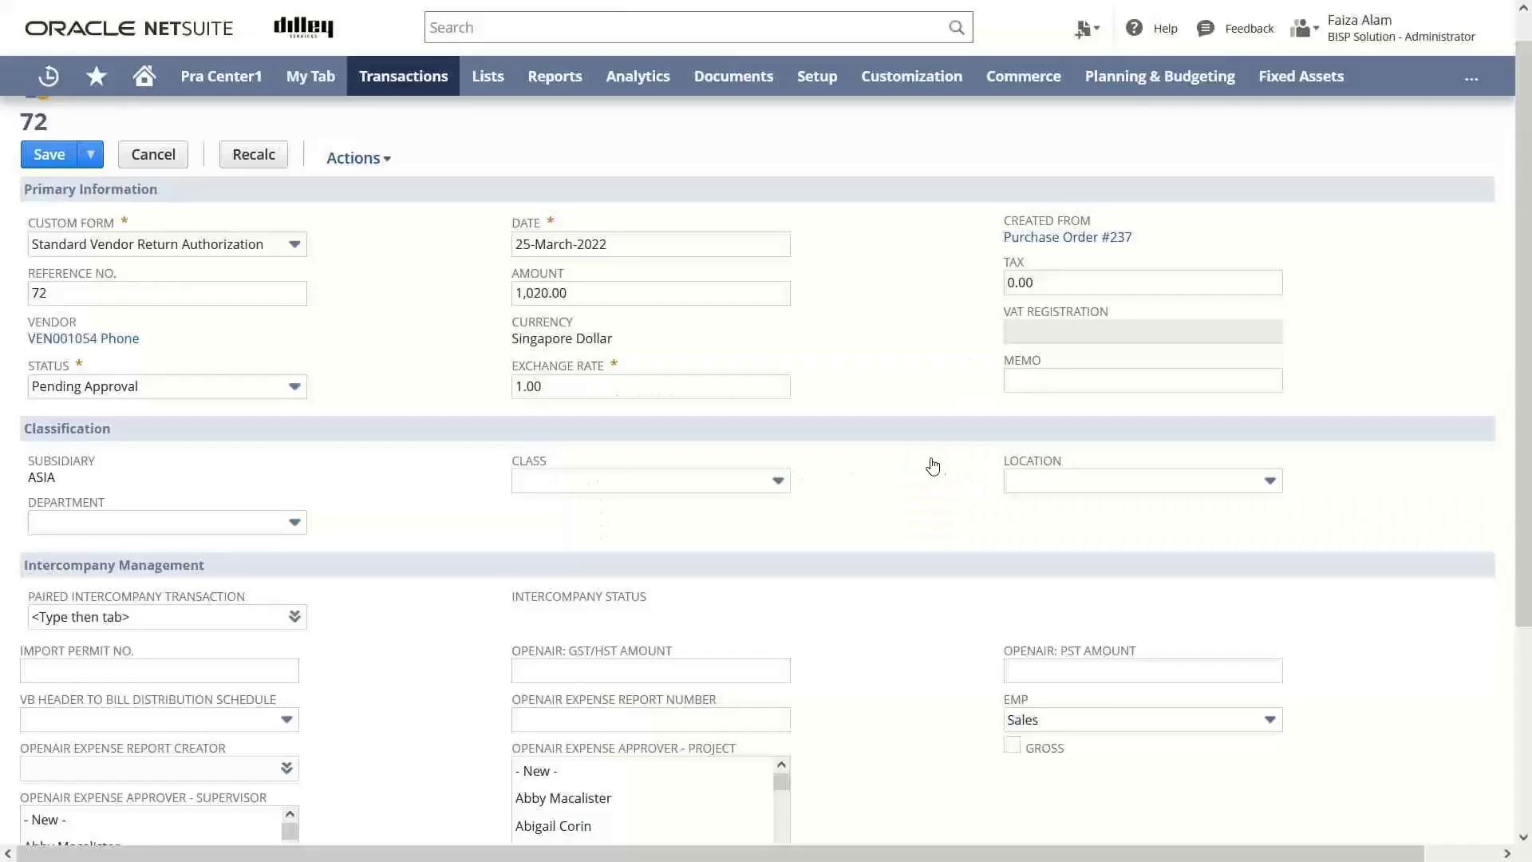
drag(1521, 319, 1495, 570)
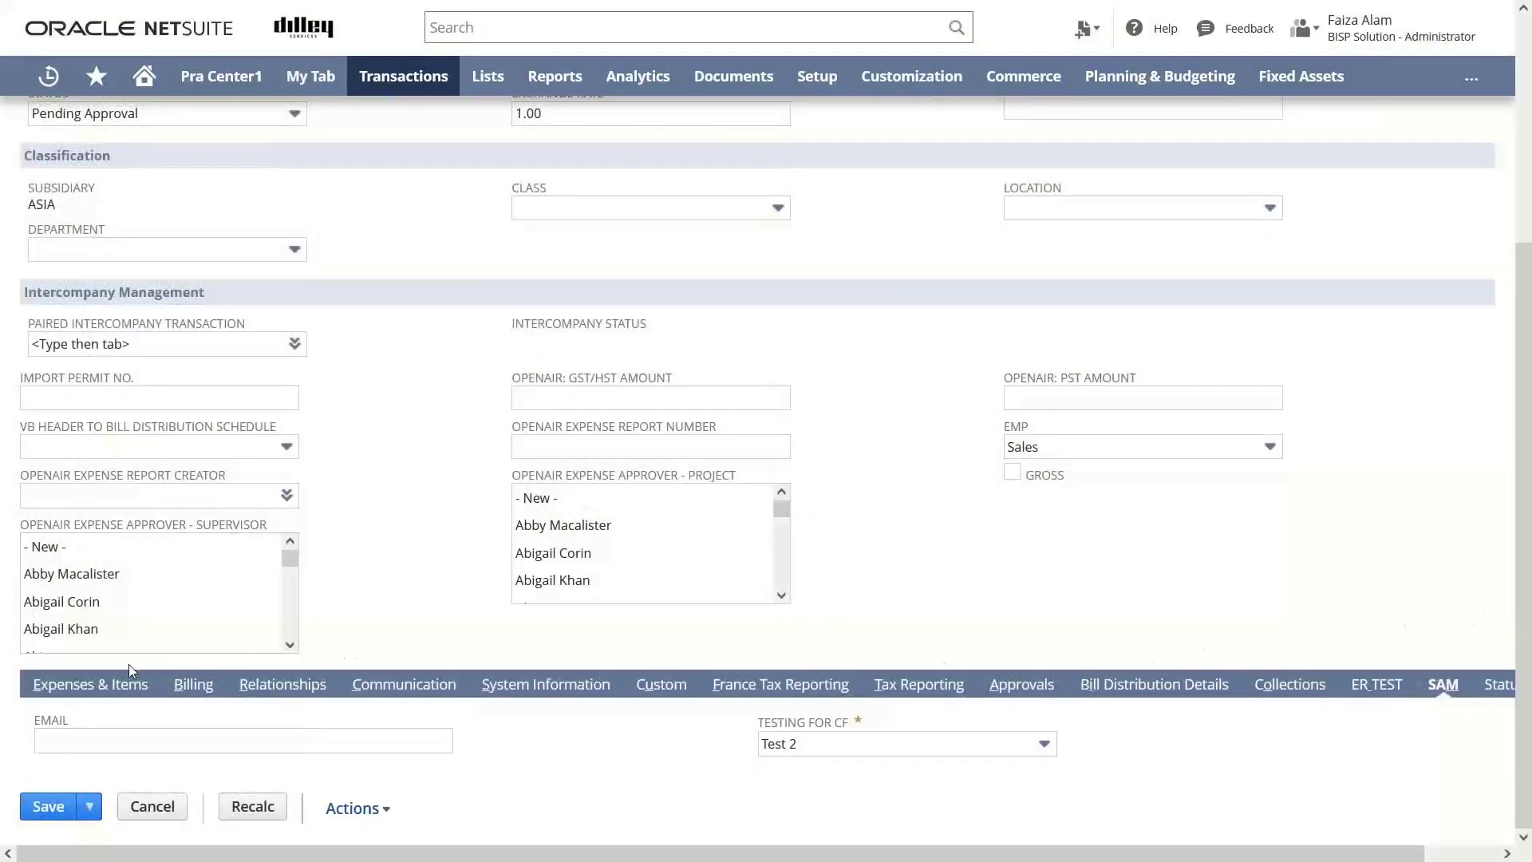
- Set the ADSL2 Modem Router line's Location to Asia and commit the line
click(120, 686)
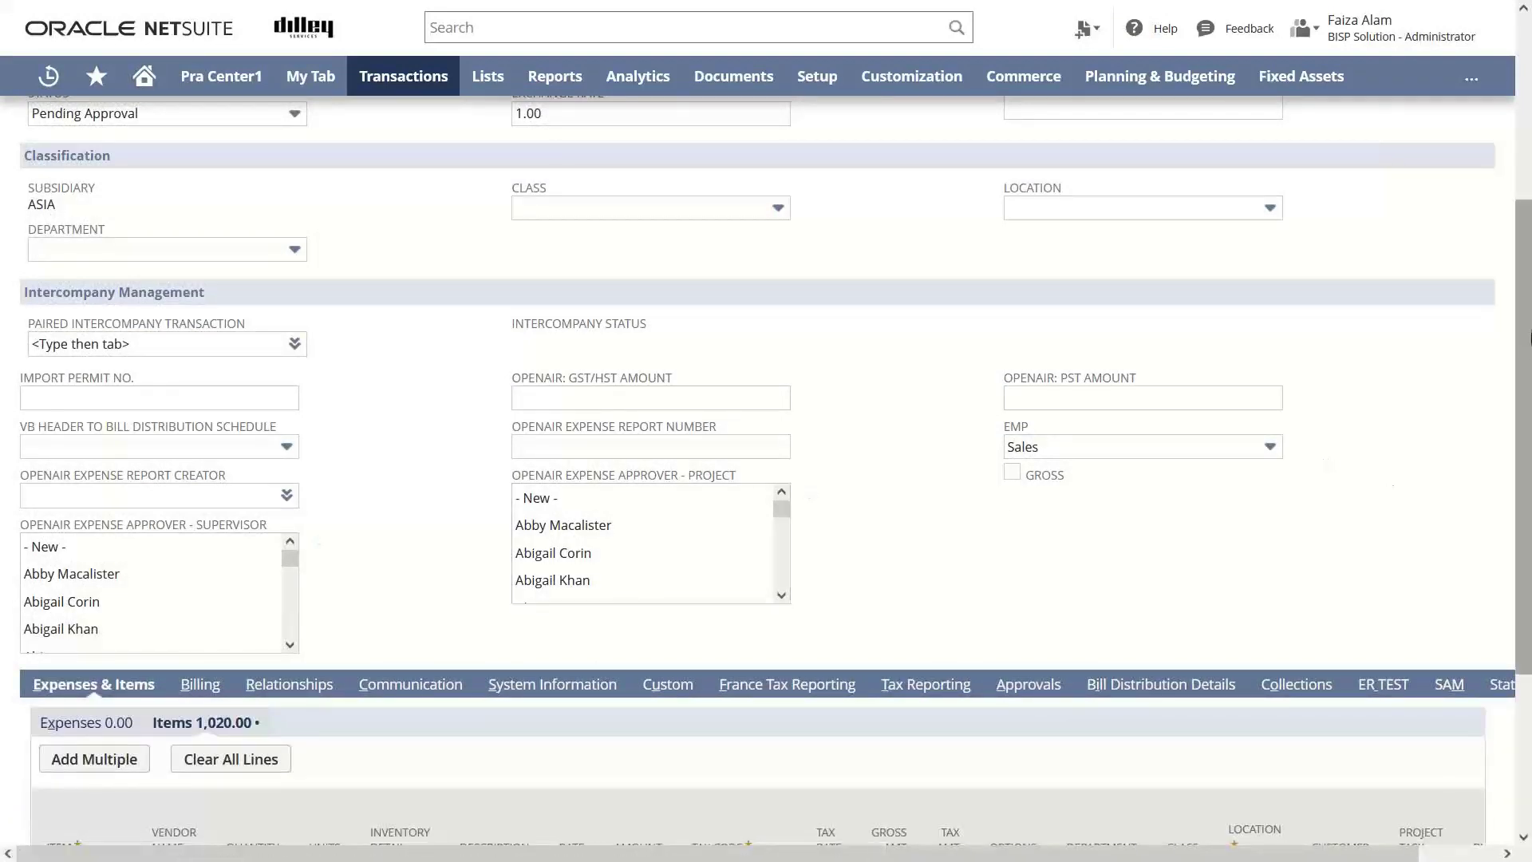
drag(1522, 343, 1523, 496)
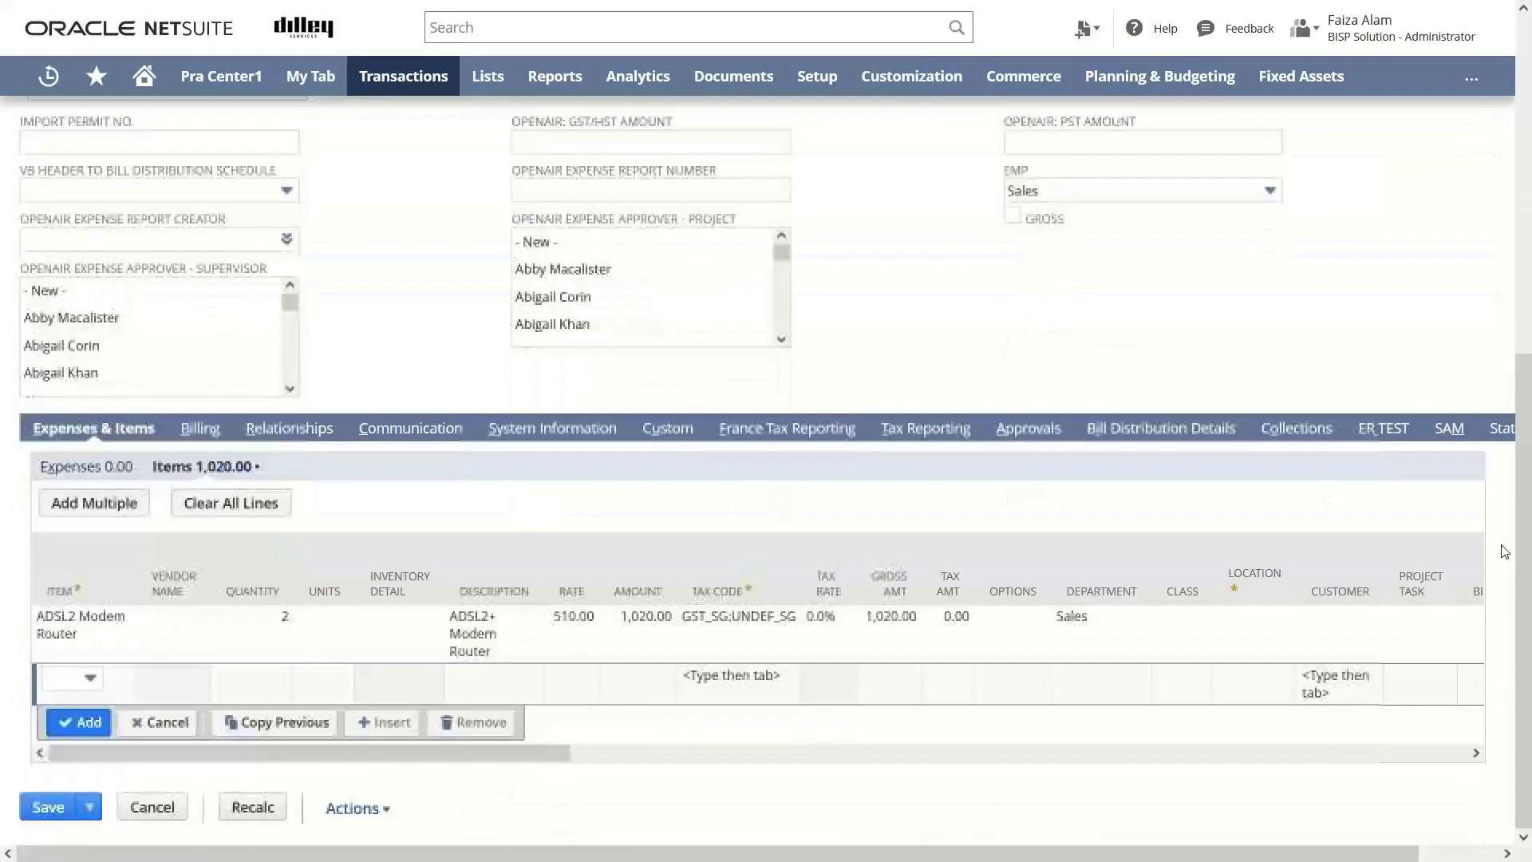
click(1246, 616)
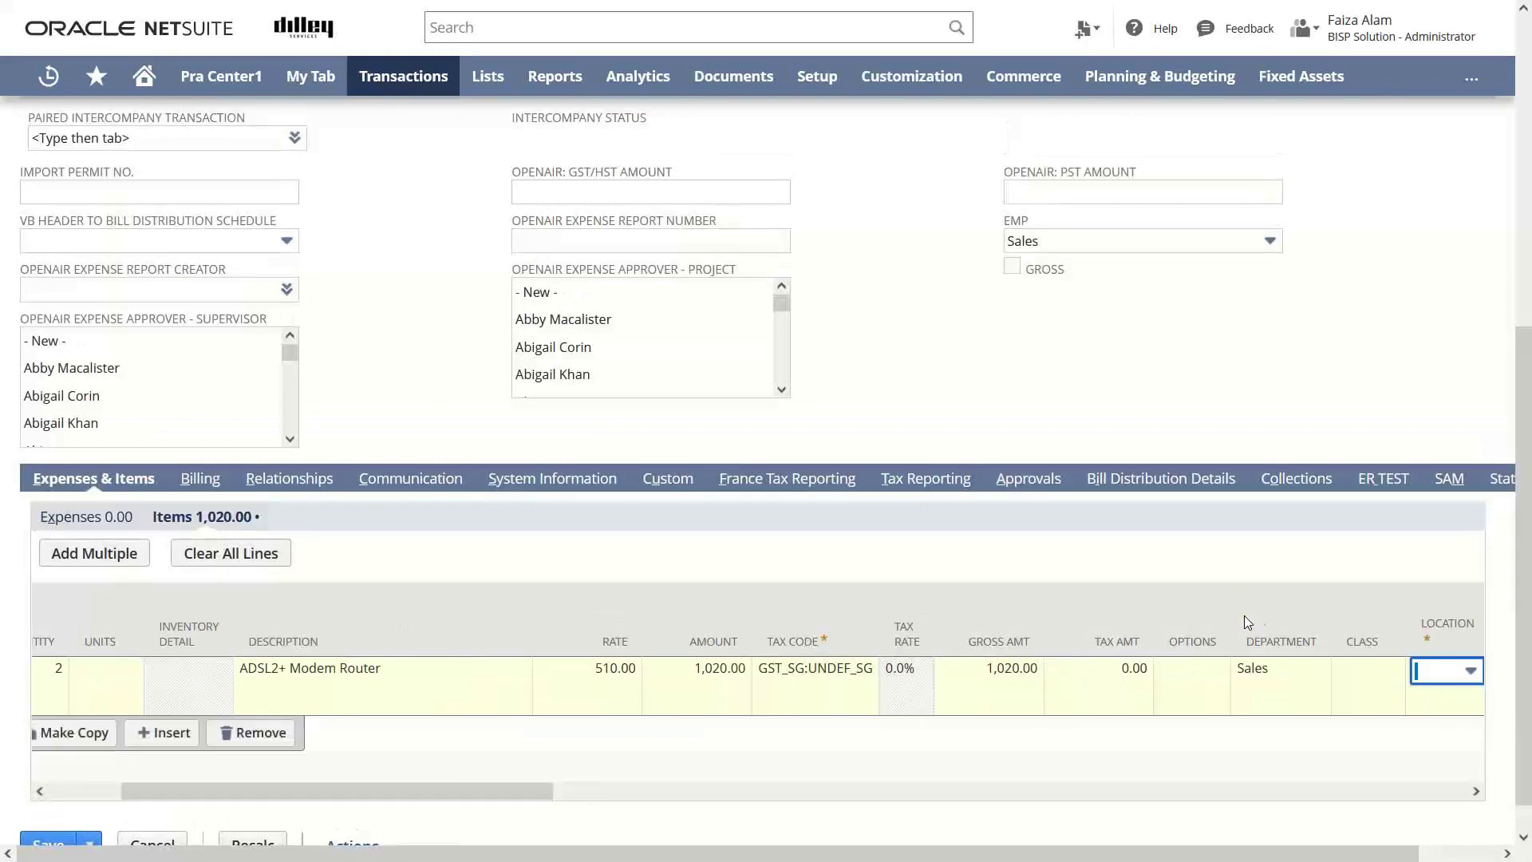
click(1469, 671)
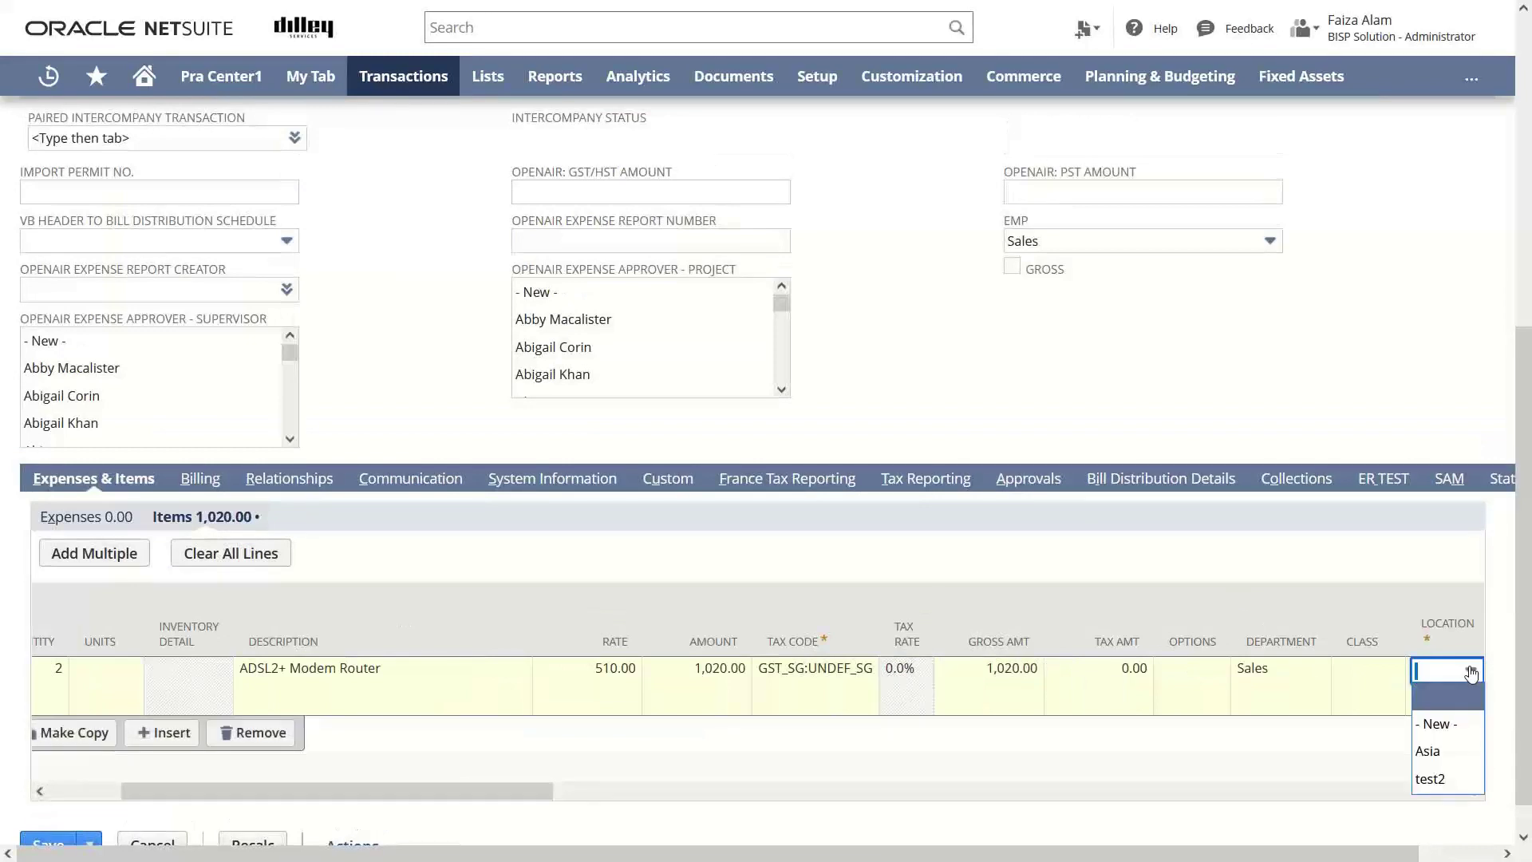
click(1431, 752)
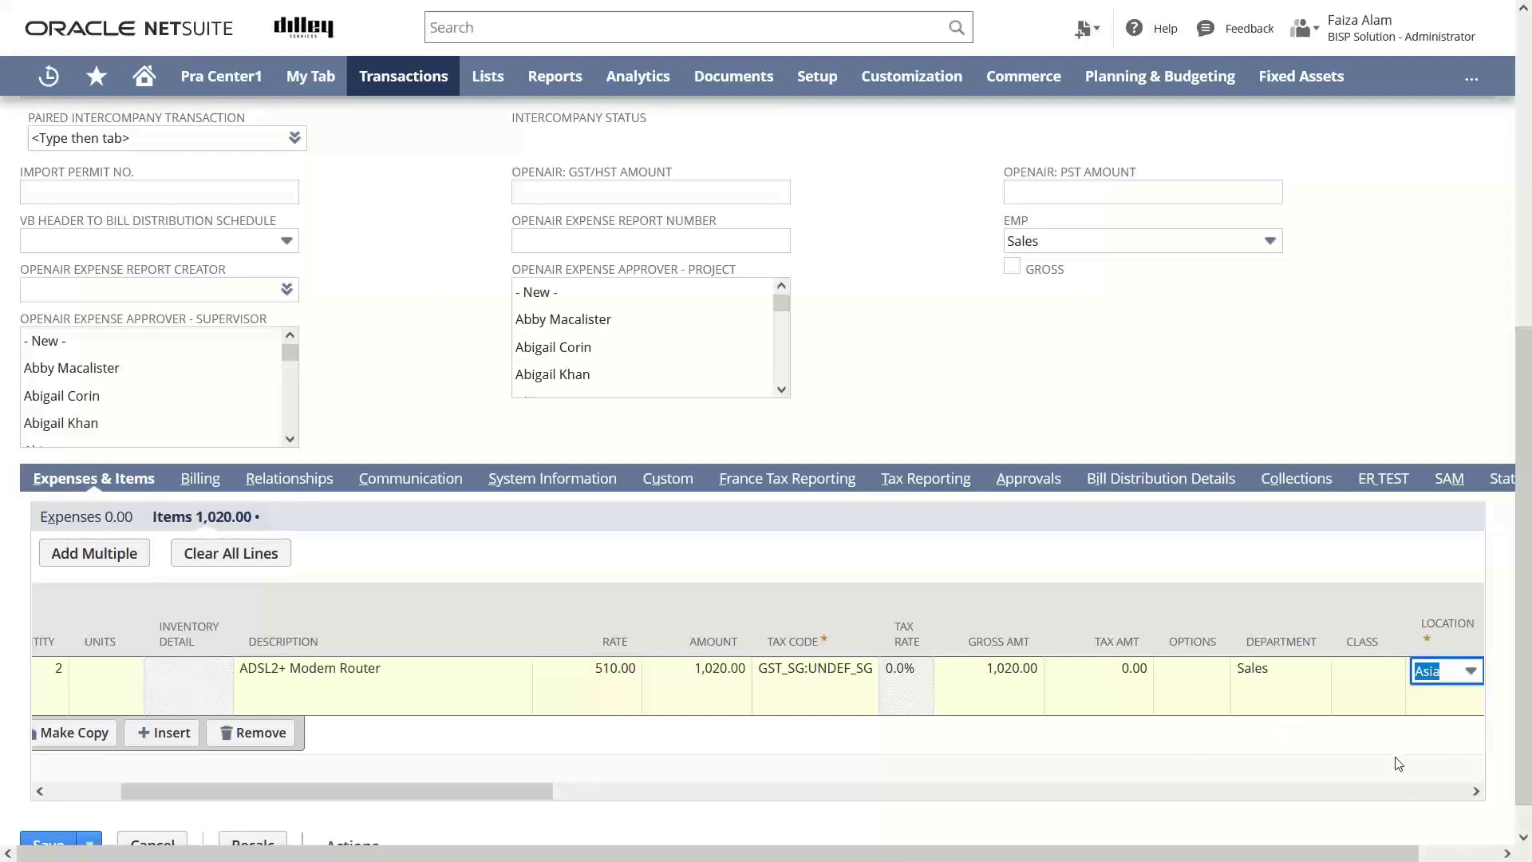
drag(467, 800, 396, 801)
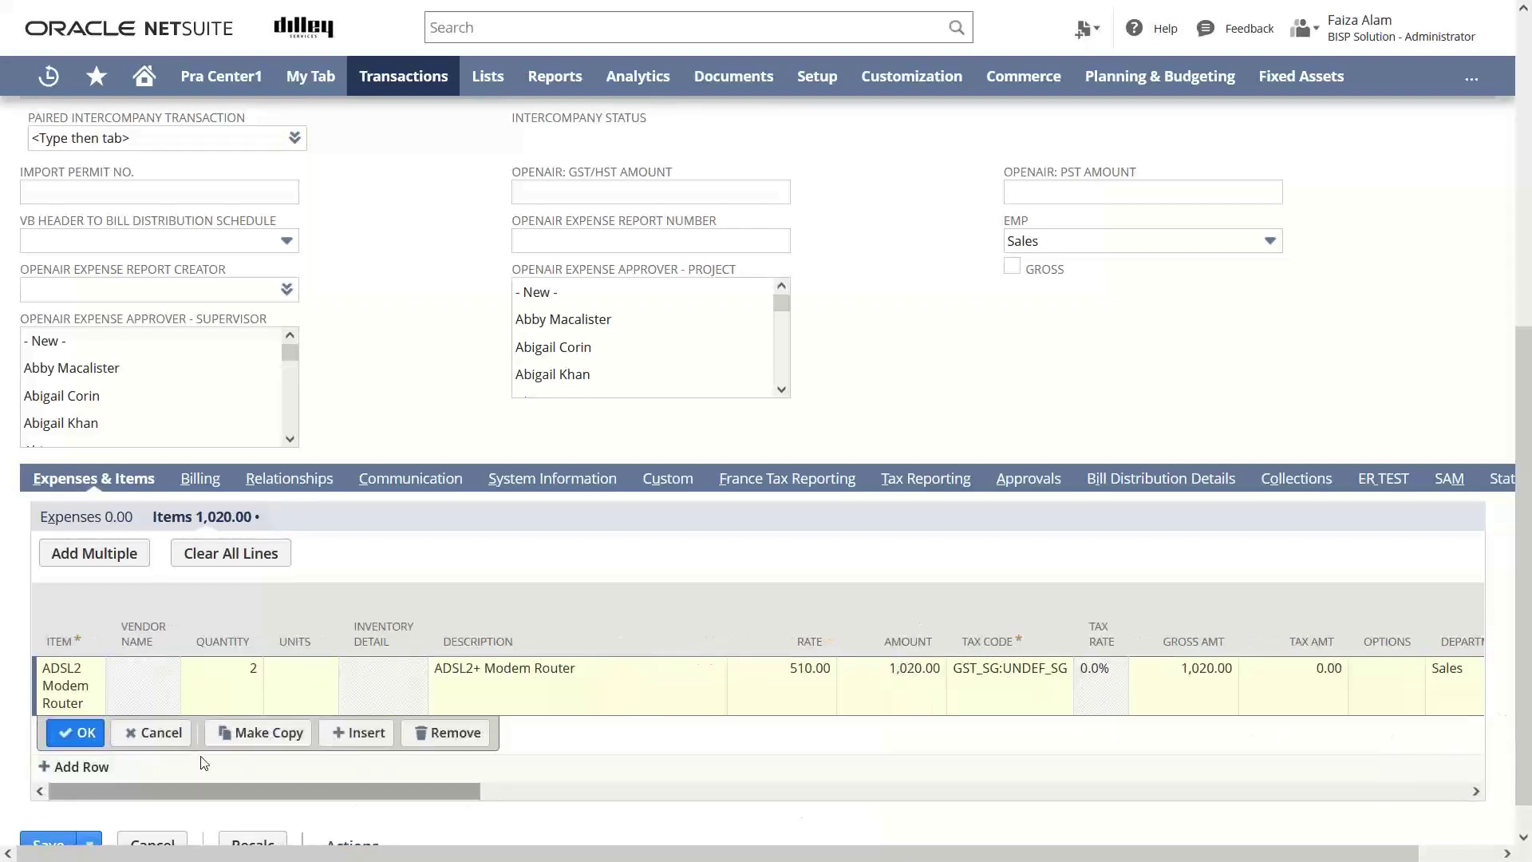
click(75, 732)
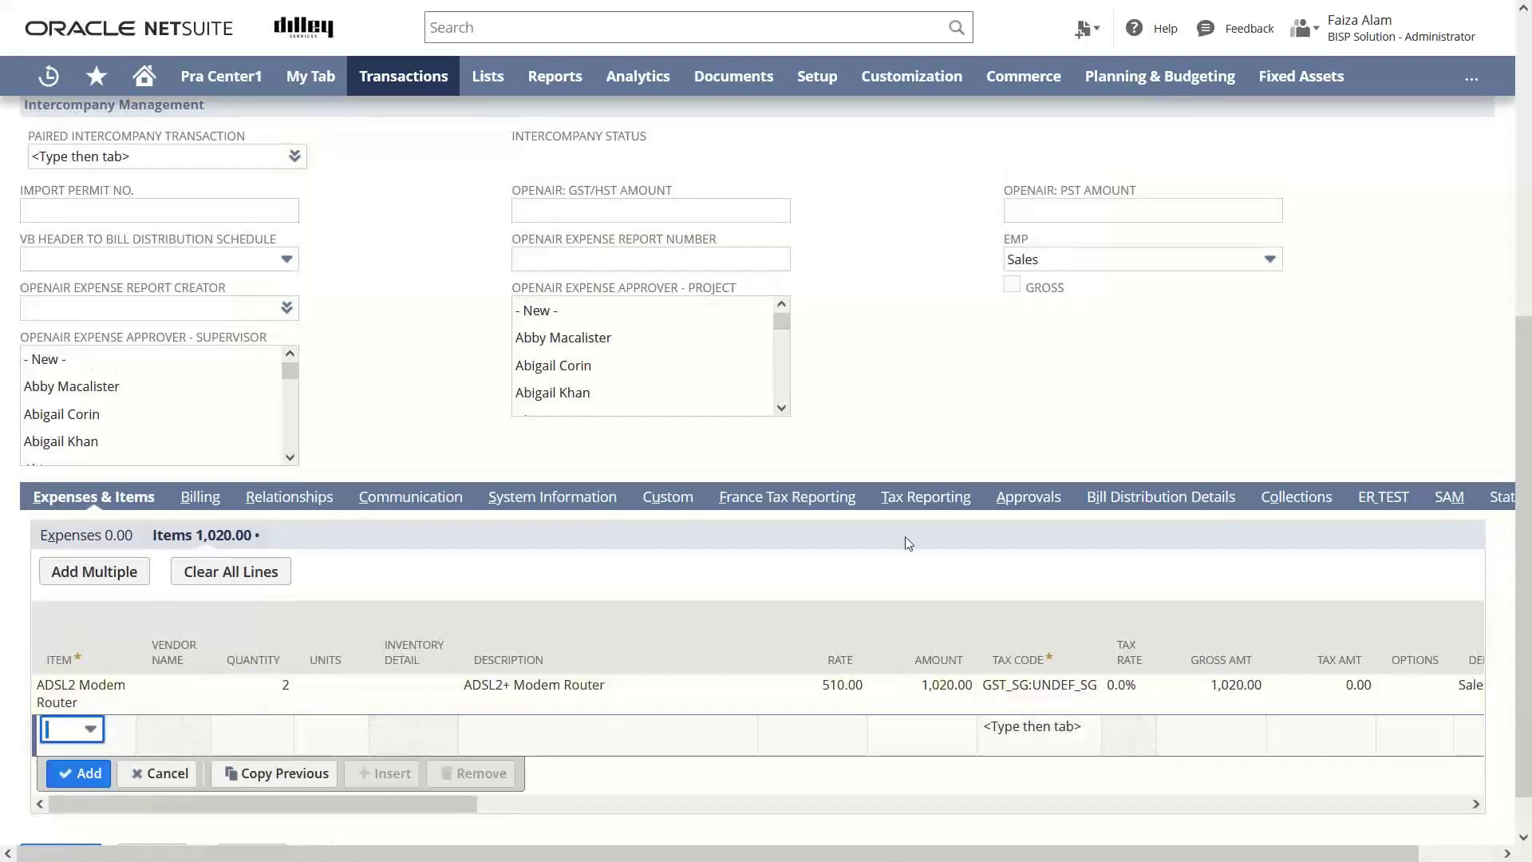
click(1518, 408)
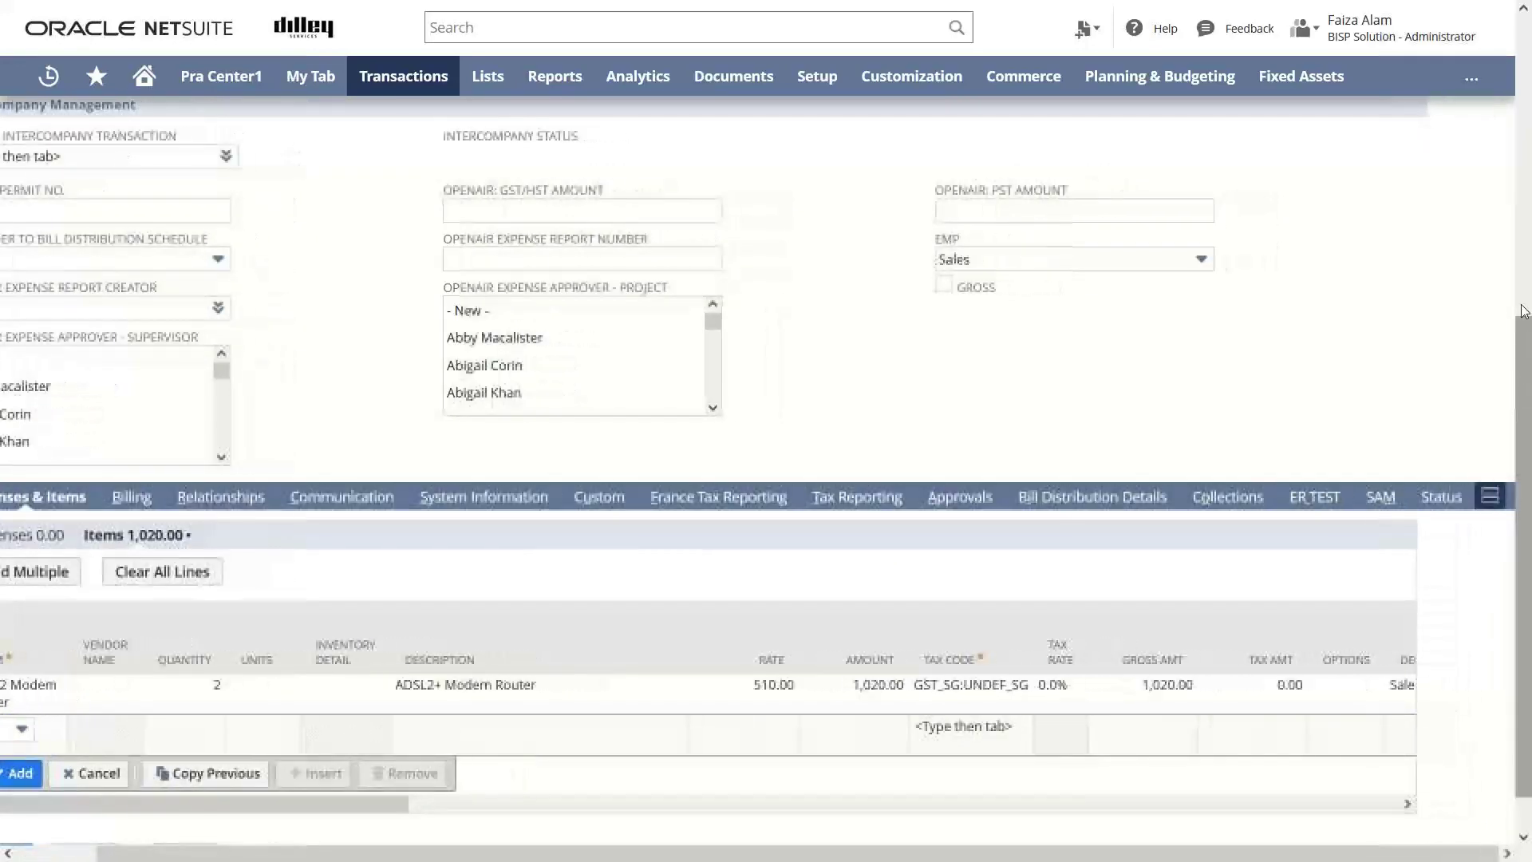
drag(1519, 408, 1500, 48)
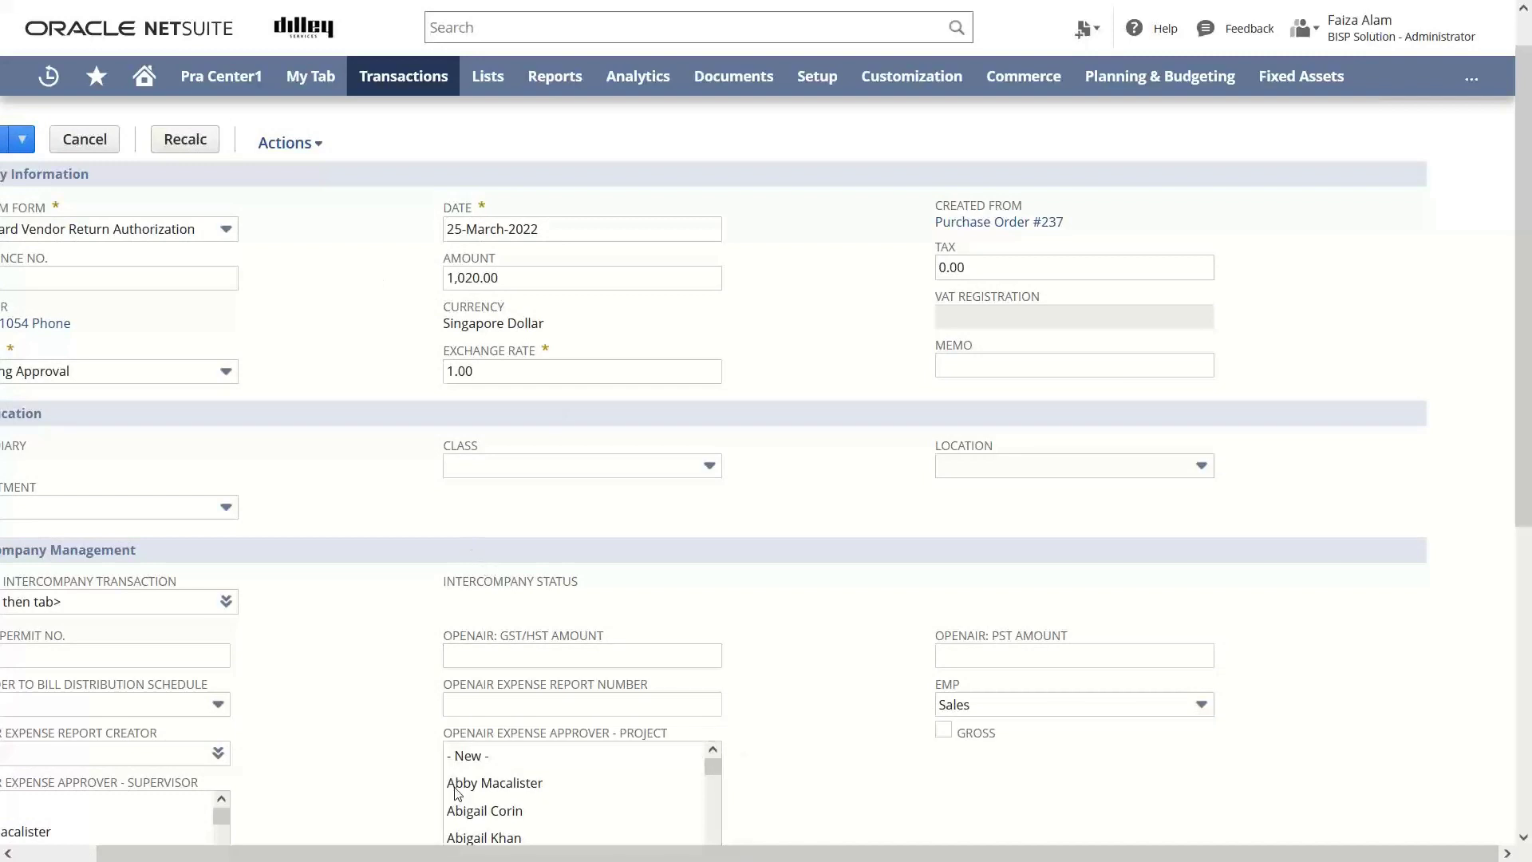
drag(427, 854, 53, 477)
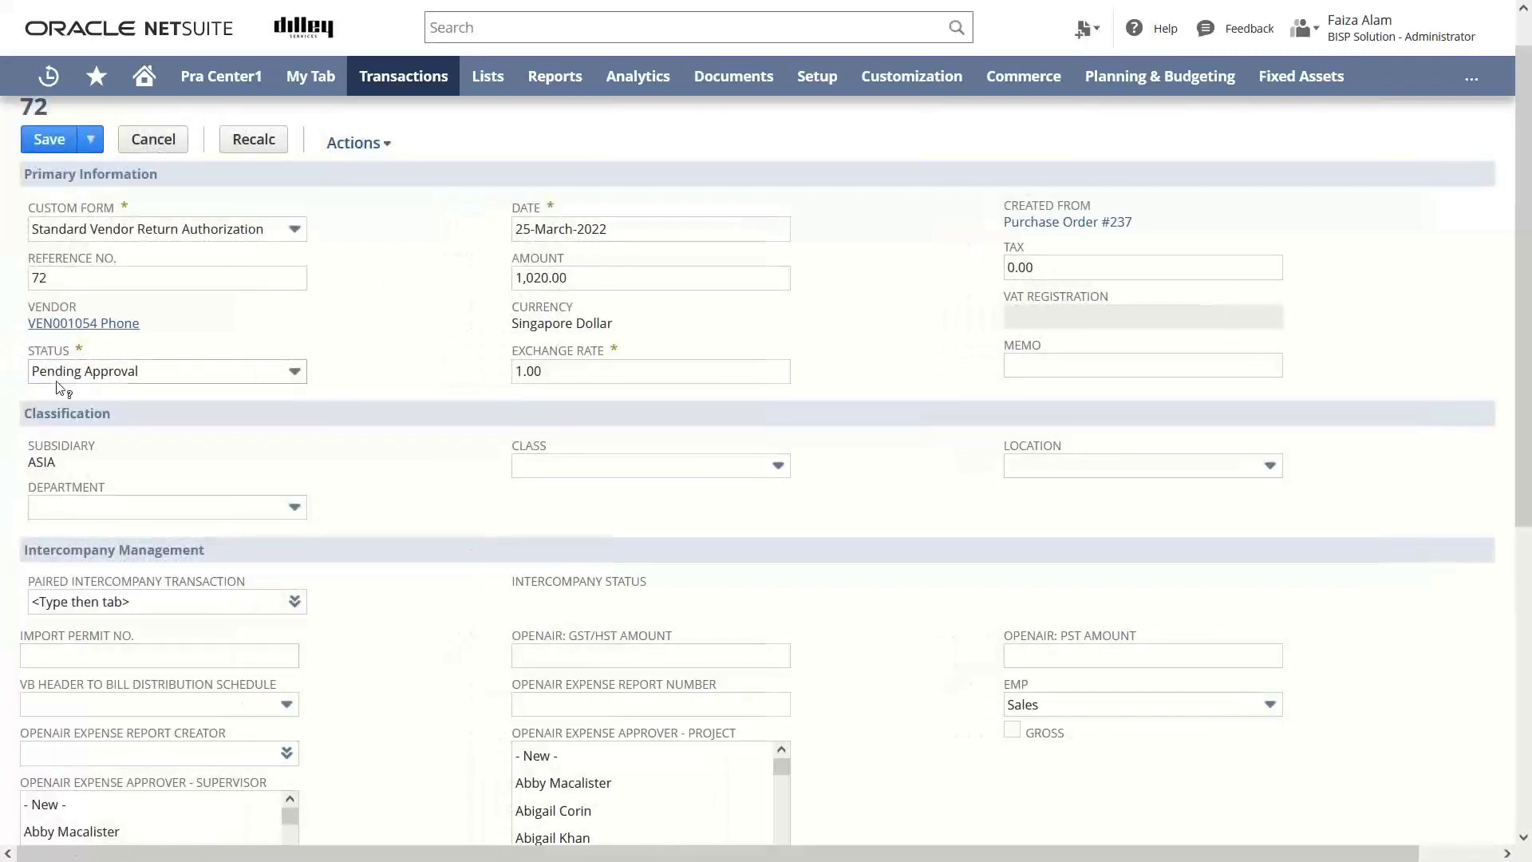
- Save Vendor Return Authorization 72 and approve it, confirming the Pending Return status
click(50, 150)
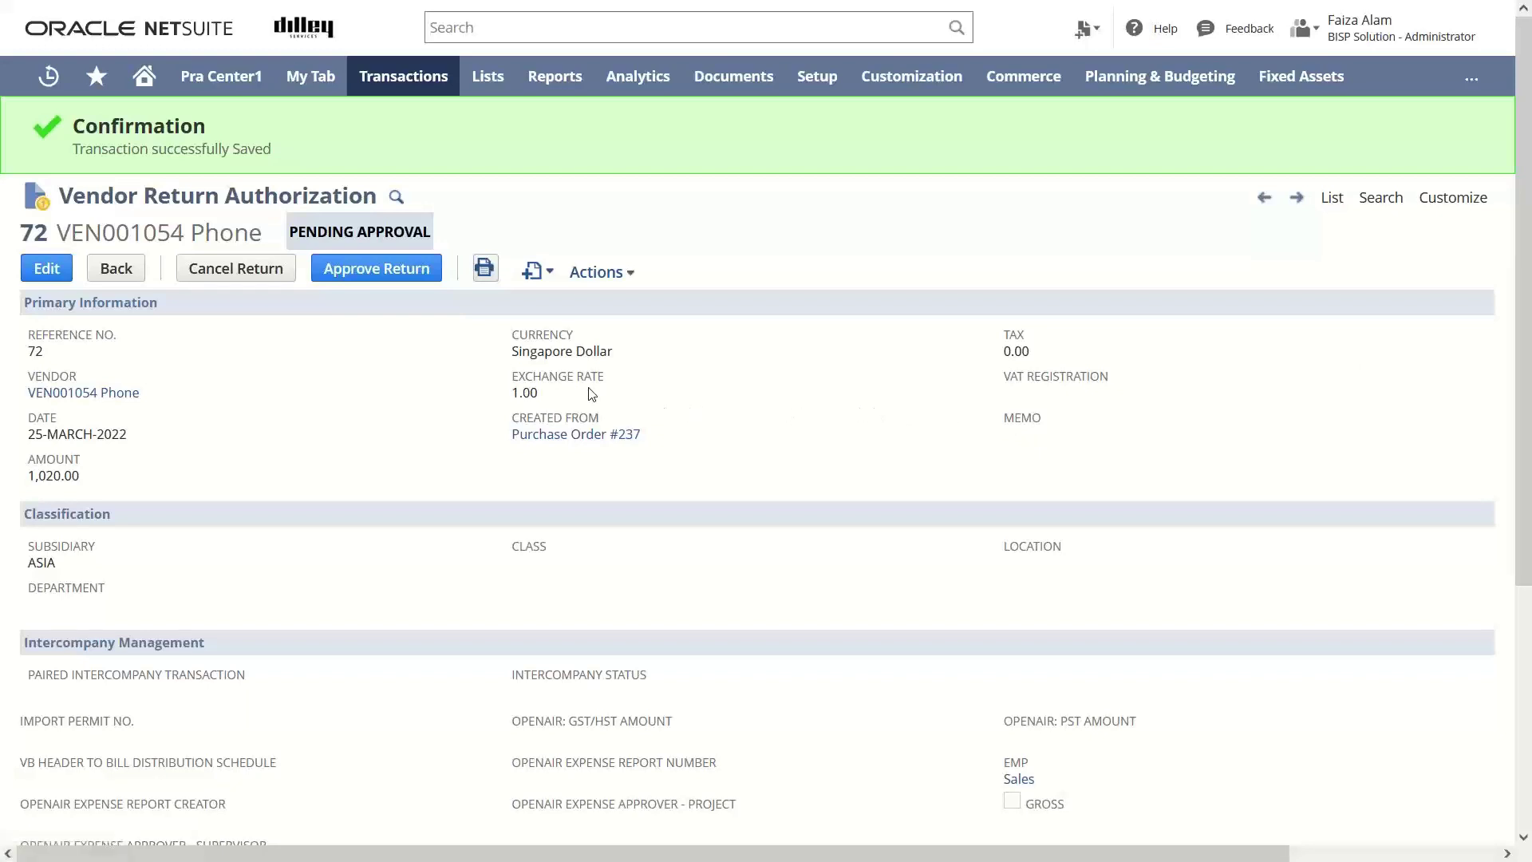
click(415, 269)
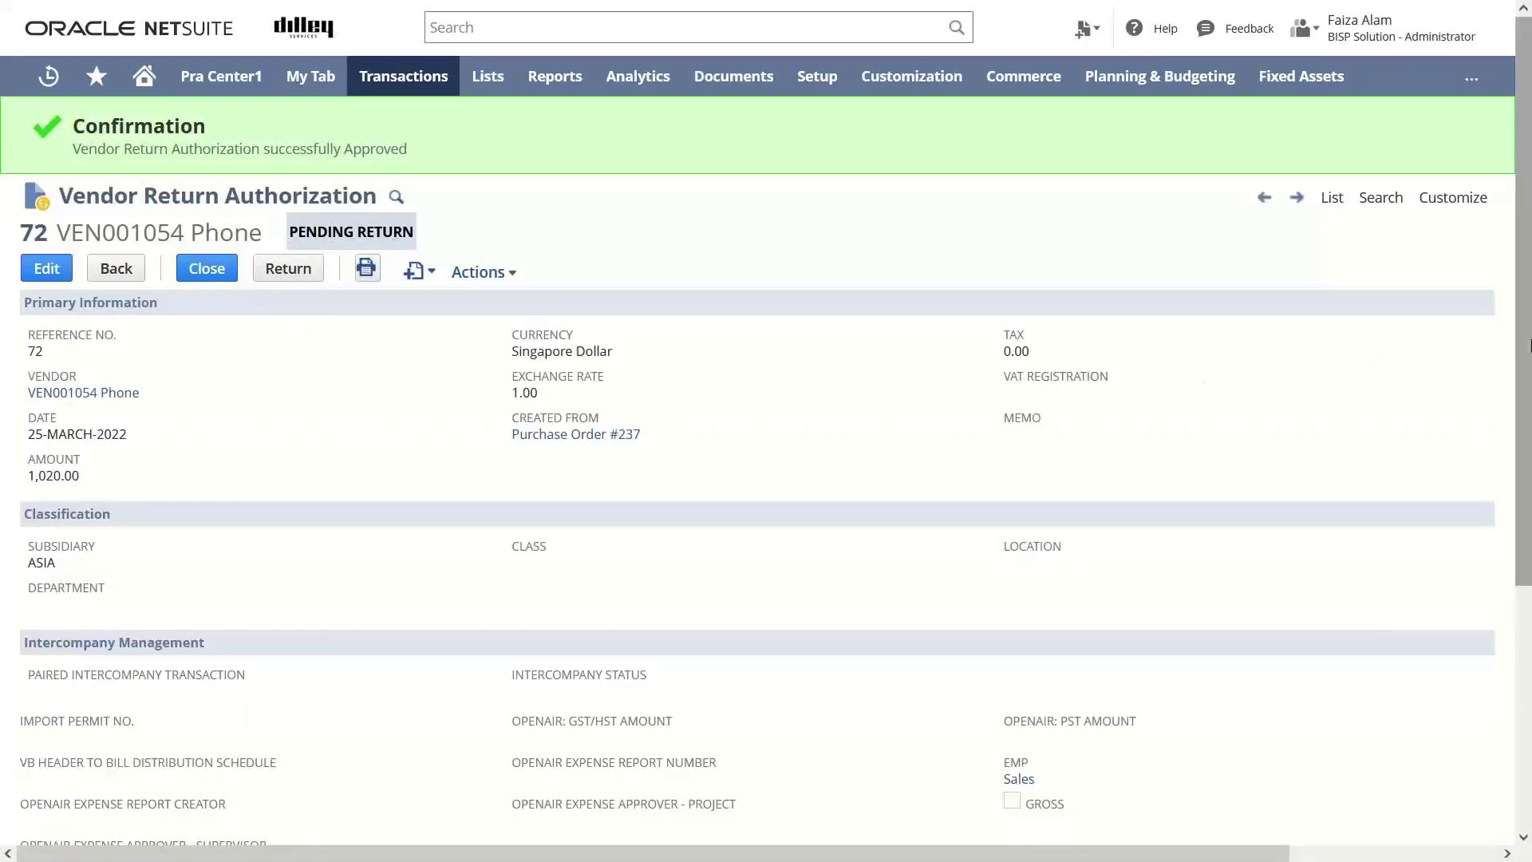
drag(1524, 336, 1526, 606)
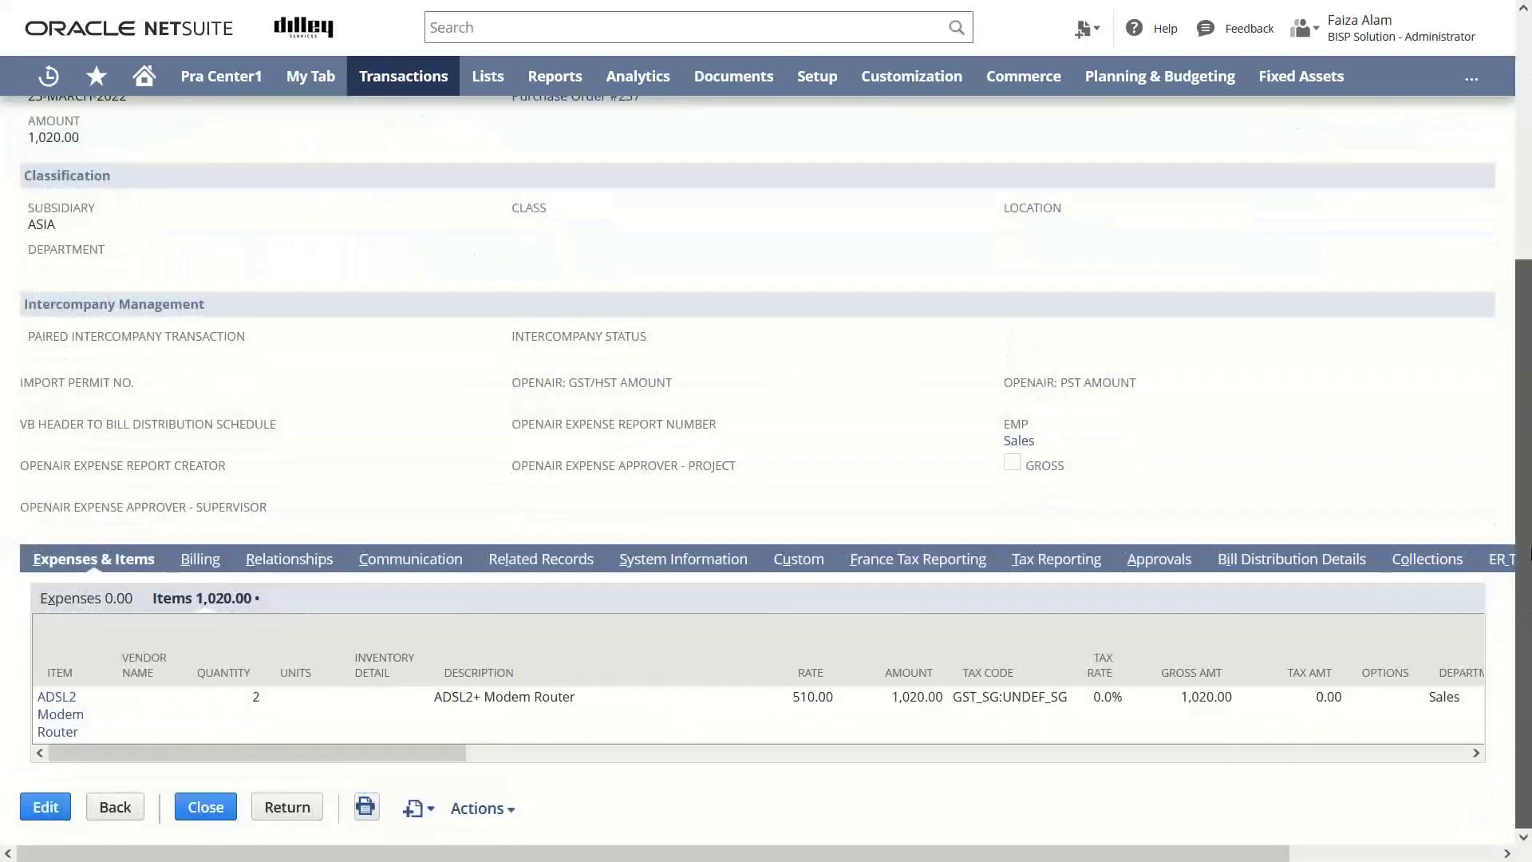
scroll(1391, 339, up, 5)
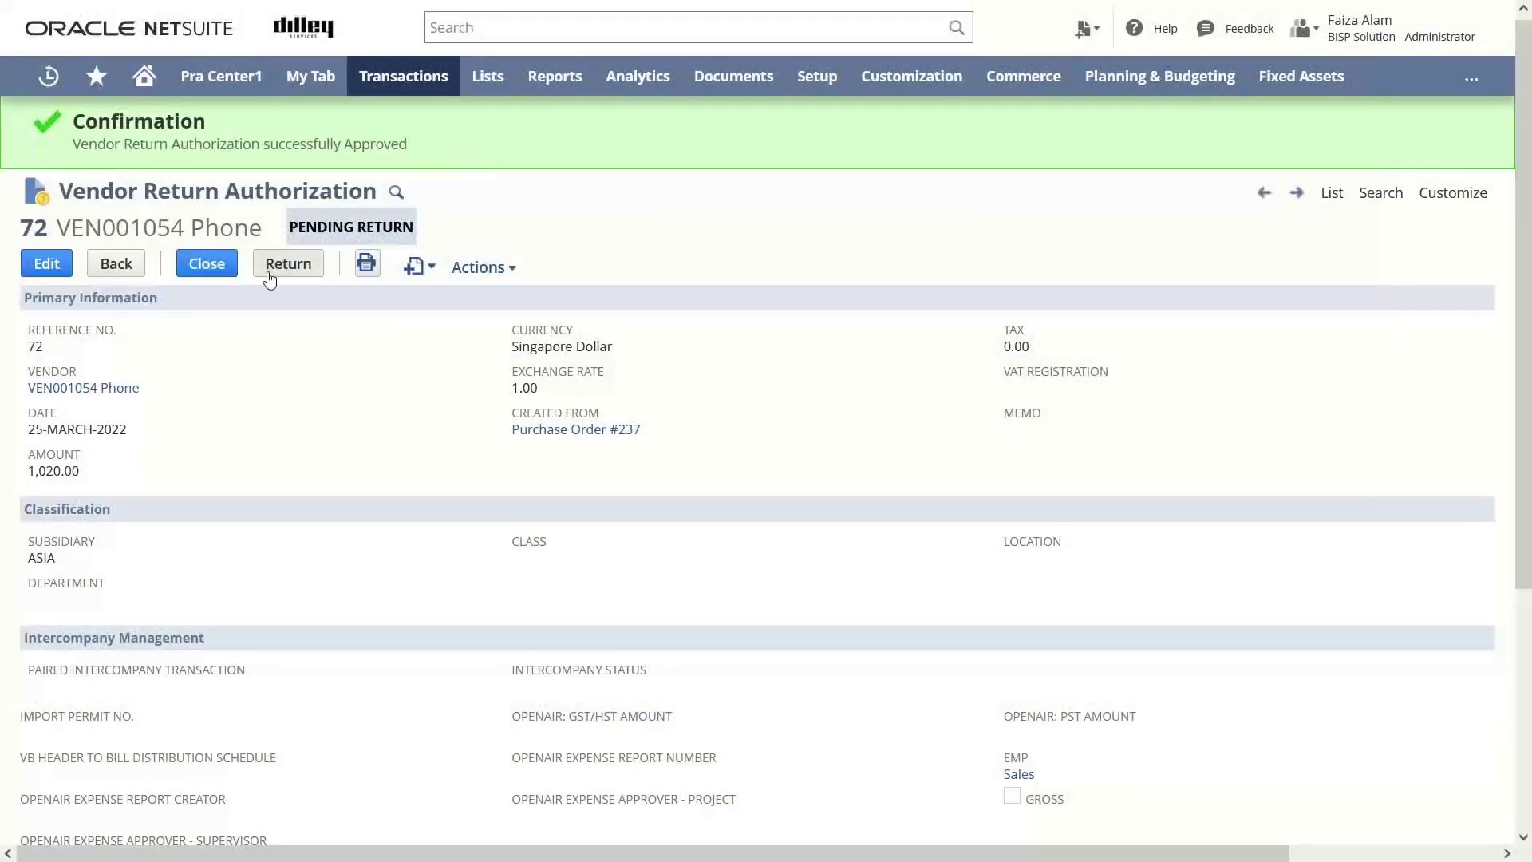
- Fulfil the return of the two ADSL2 Modem Routers, saving the Item Fulfillment
click(289, 264)
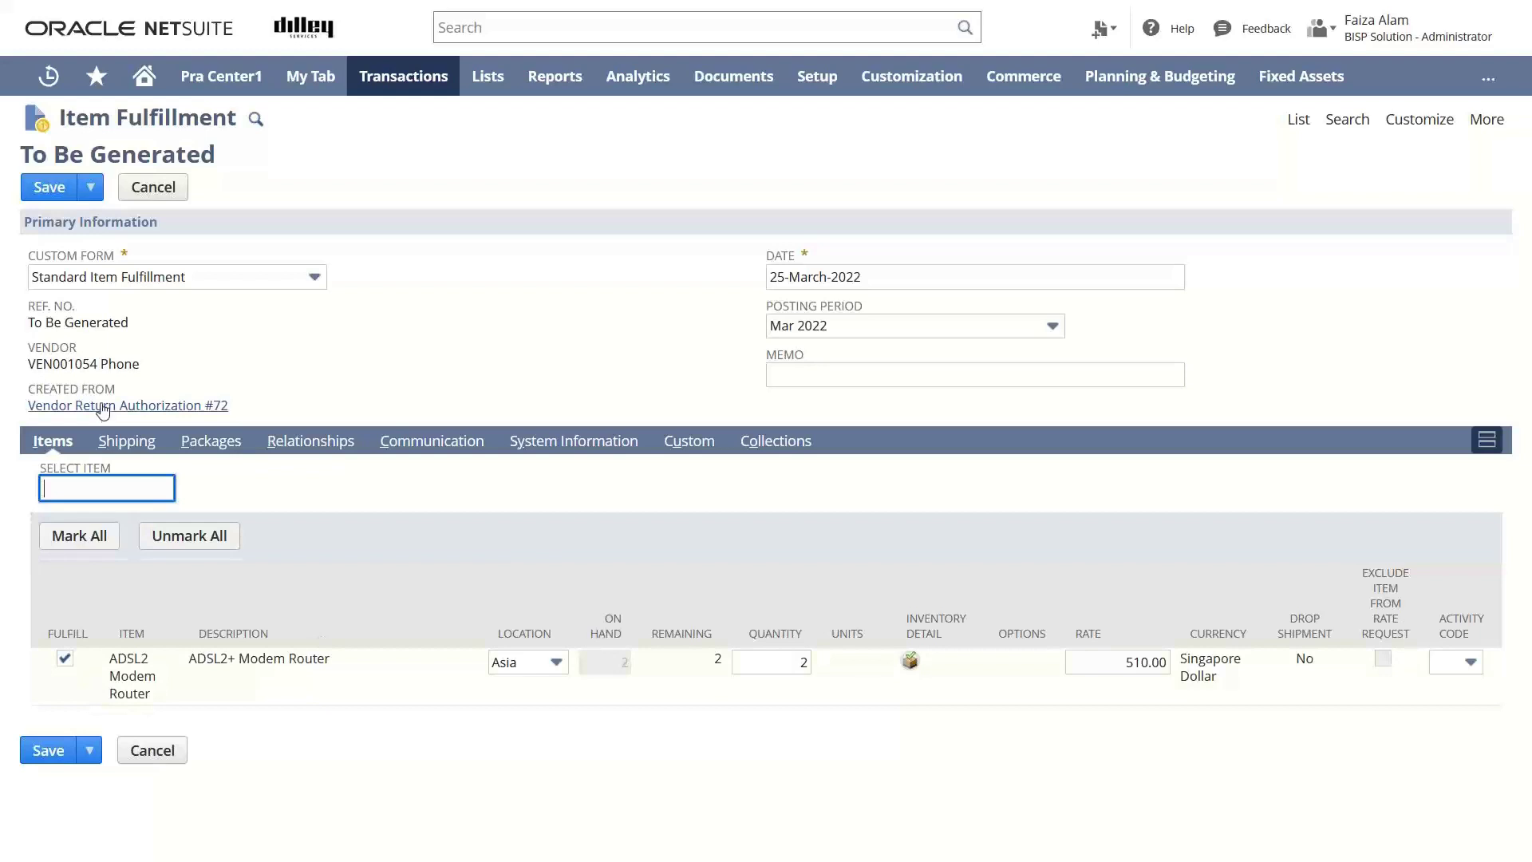
click(48, 195)
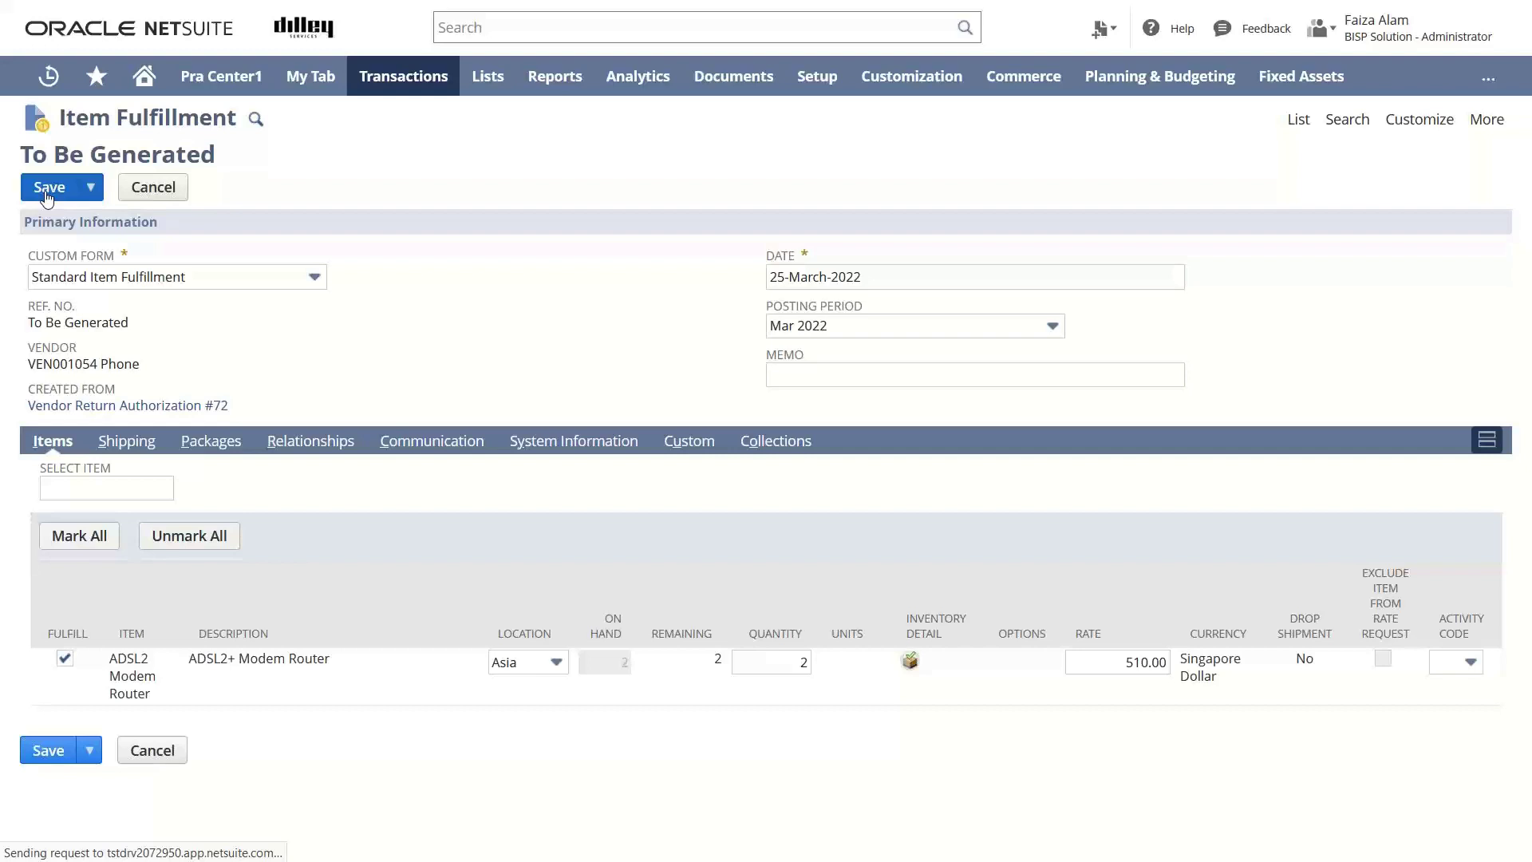
click(47, 188)
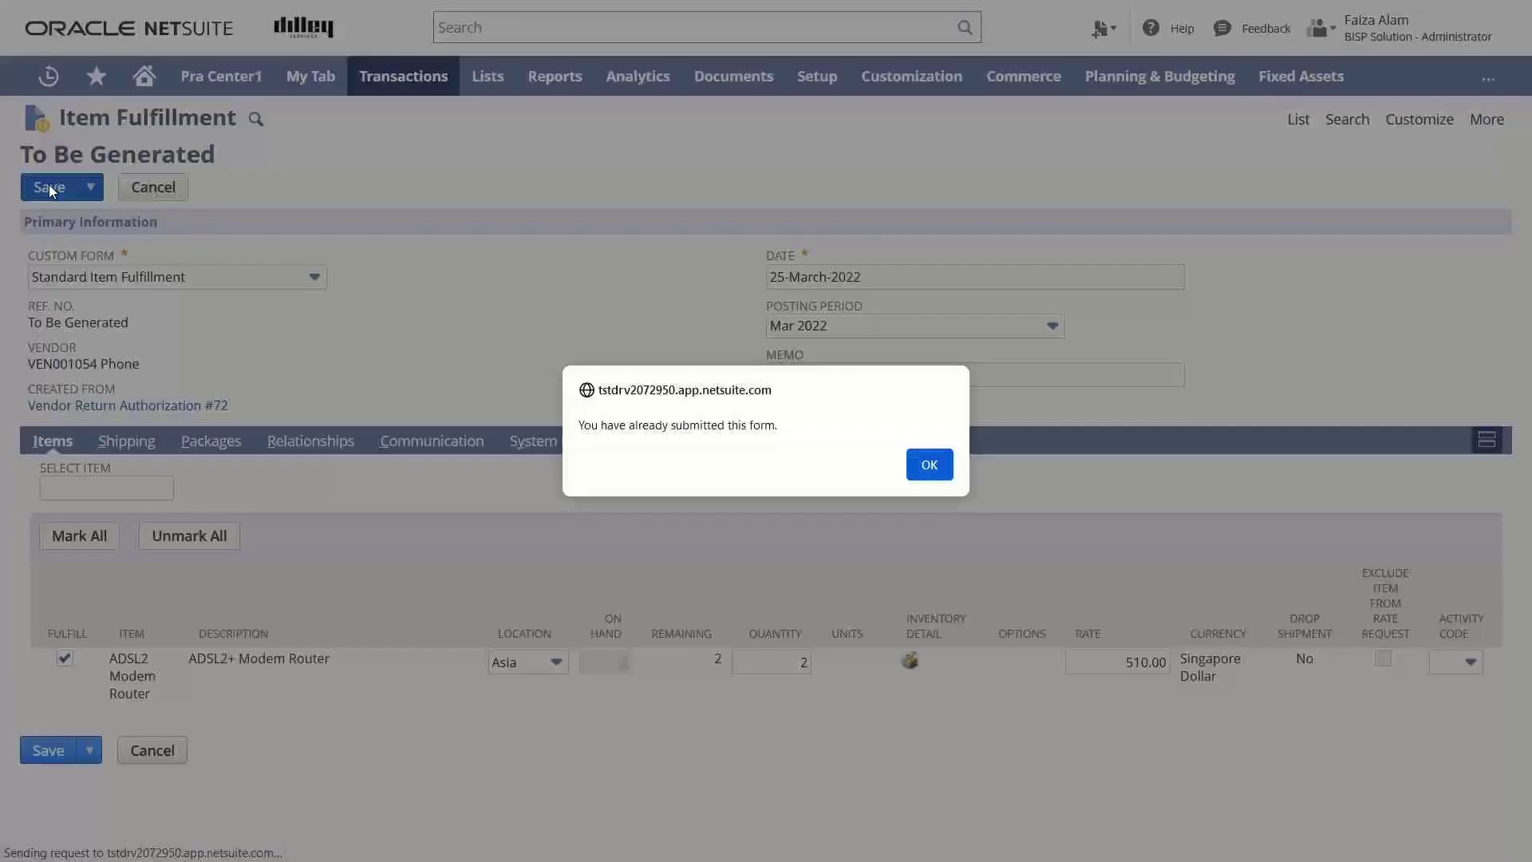
click(927, 466)
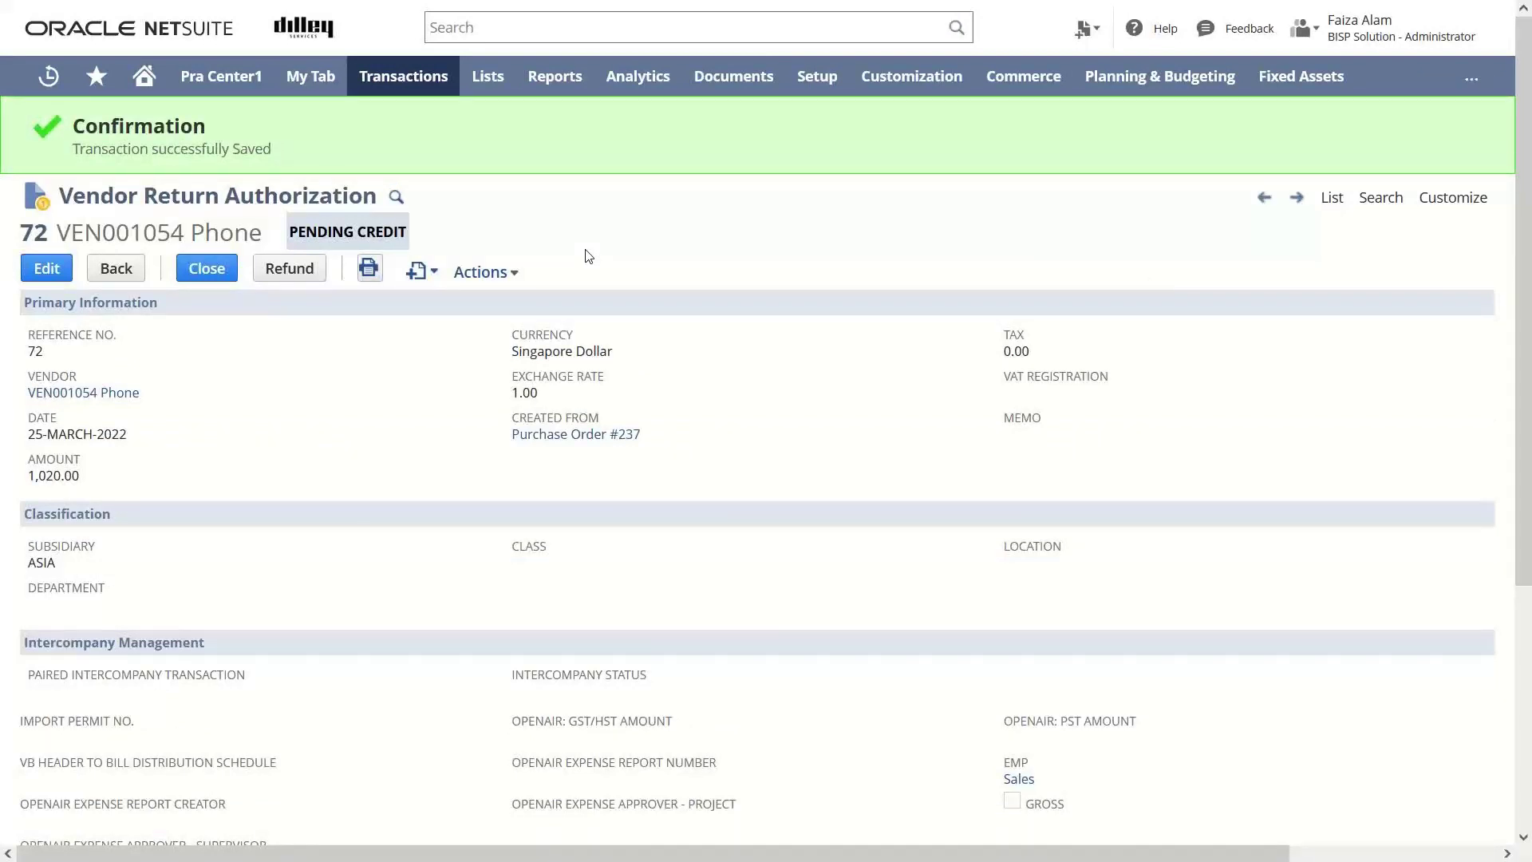
- Create and save a 1,020.00 bill credit from Vendor Return Authorization 72
click(302, 277)
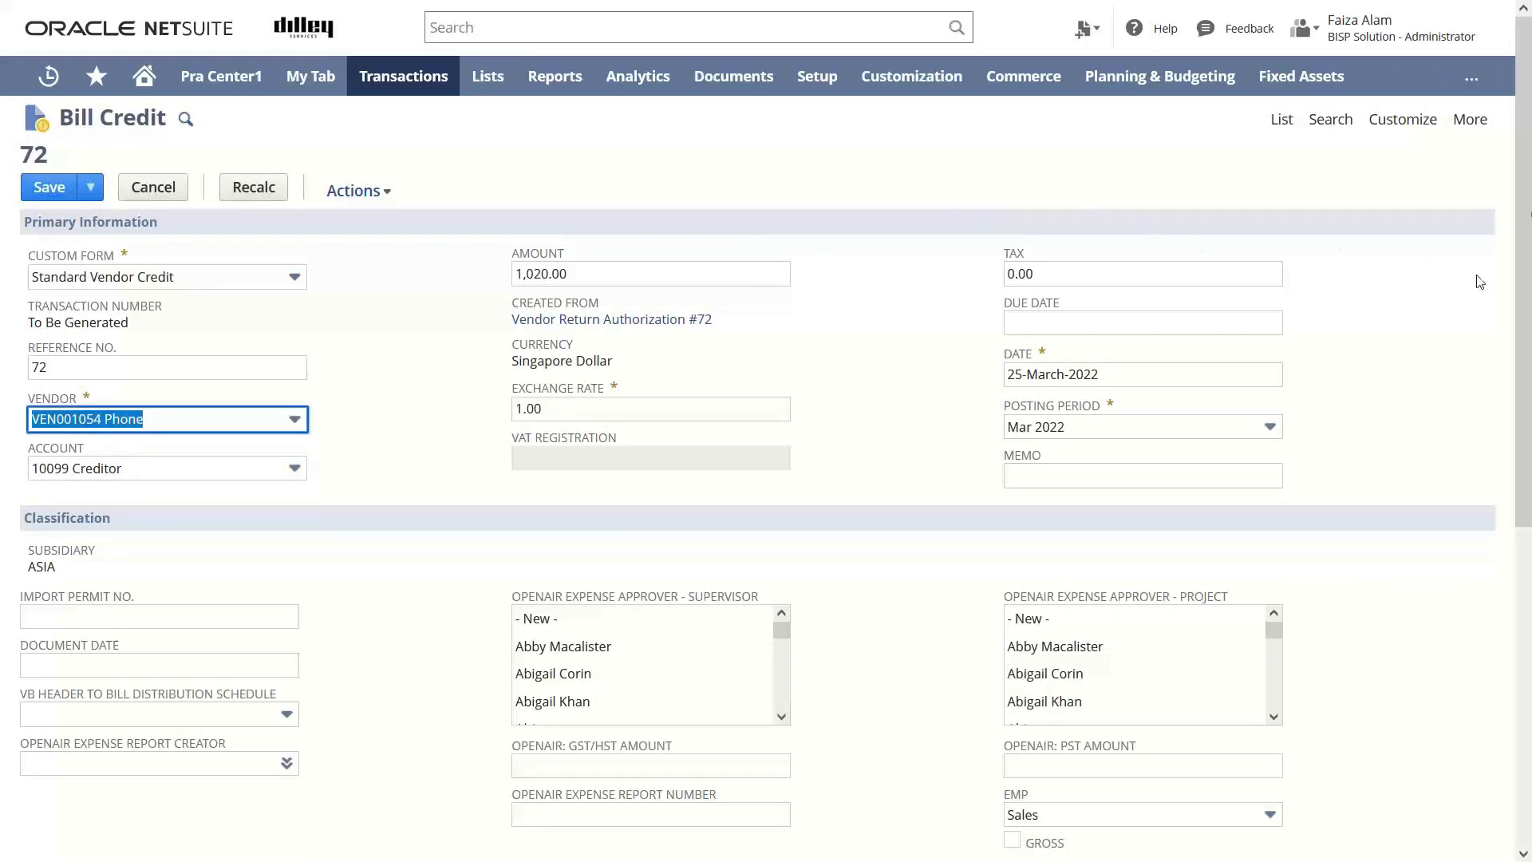
mouse_move(1520, 206)
mouse_down()
mouse_move(1523, 496)
mouse_move(1527, 191)
mouse_up()
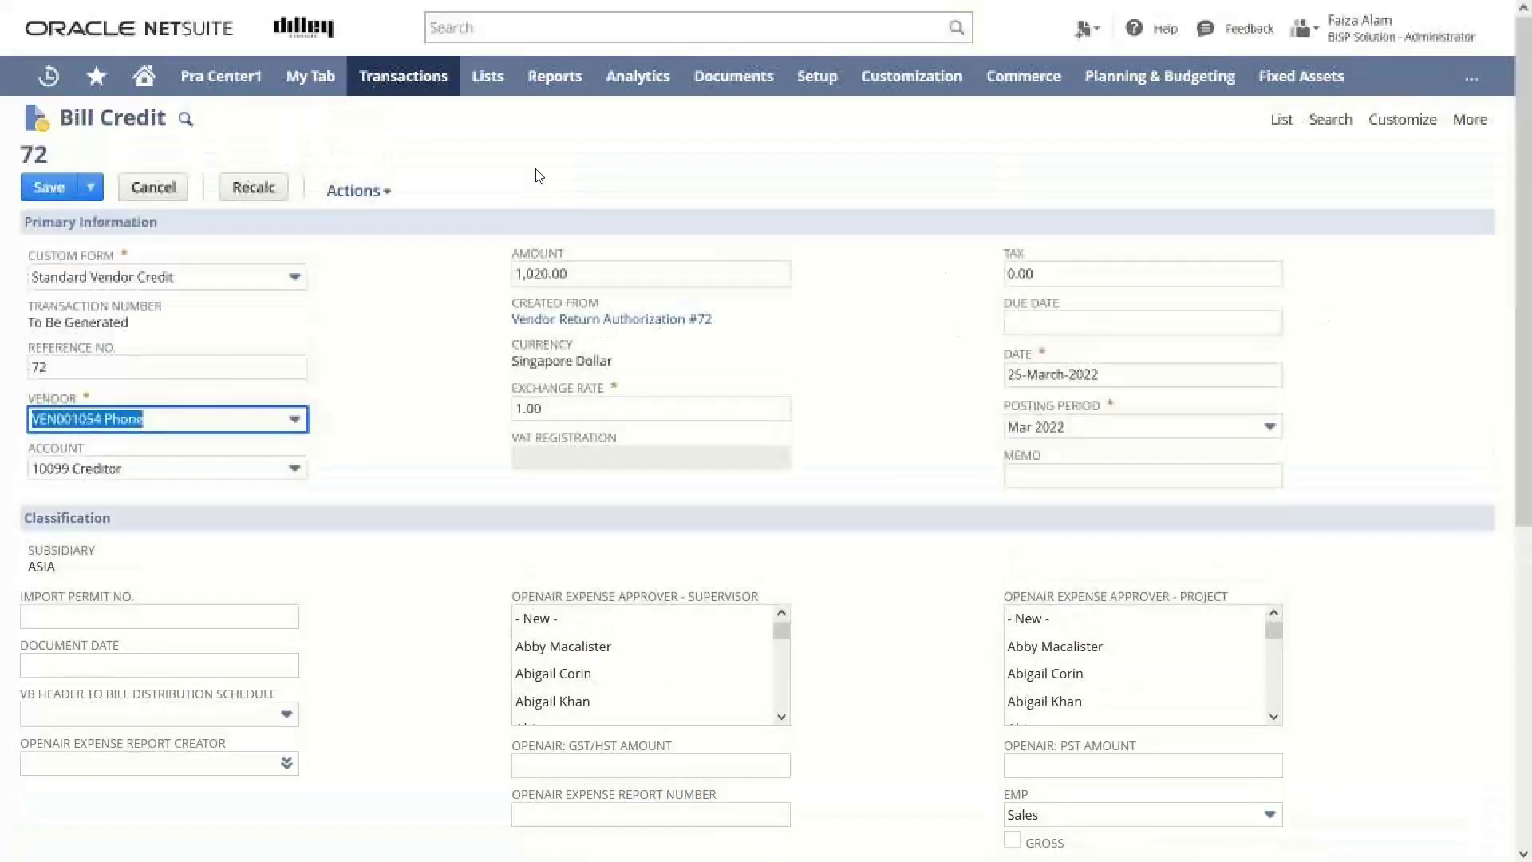
click(41, 191)
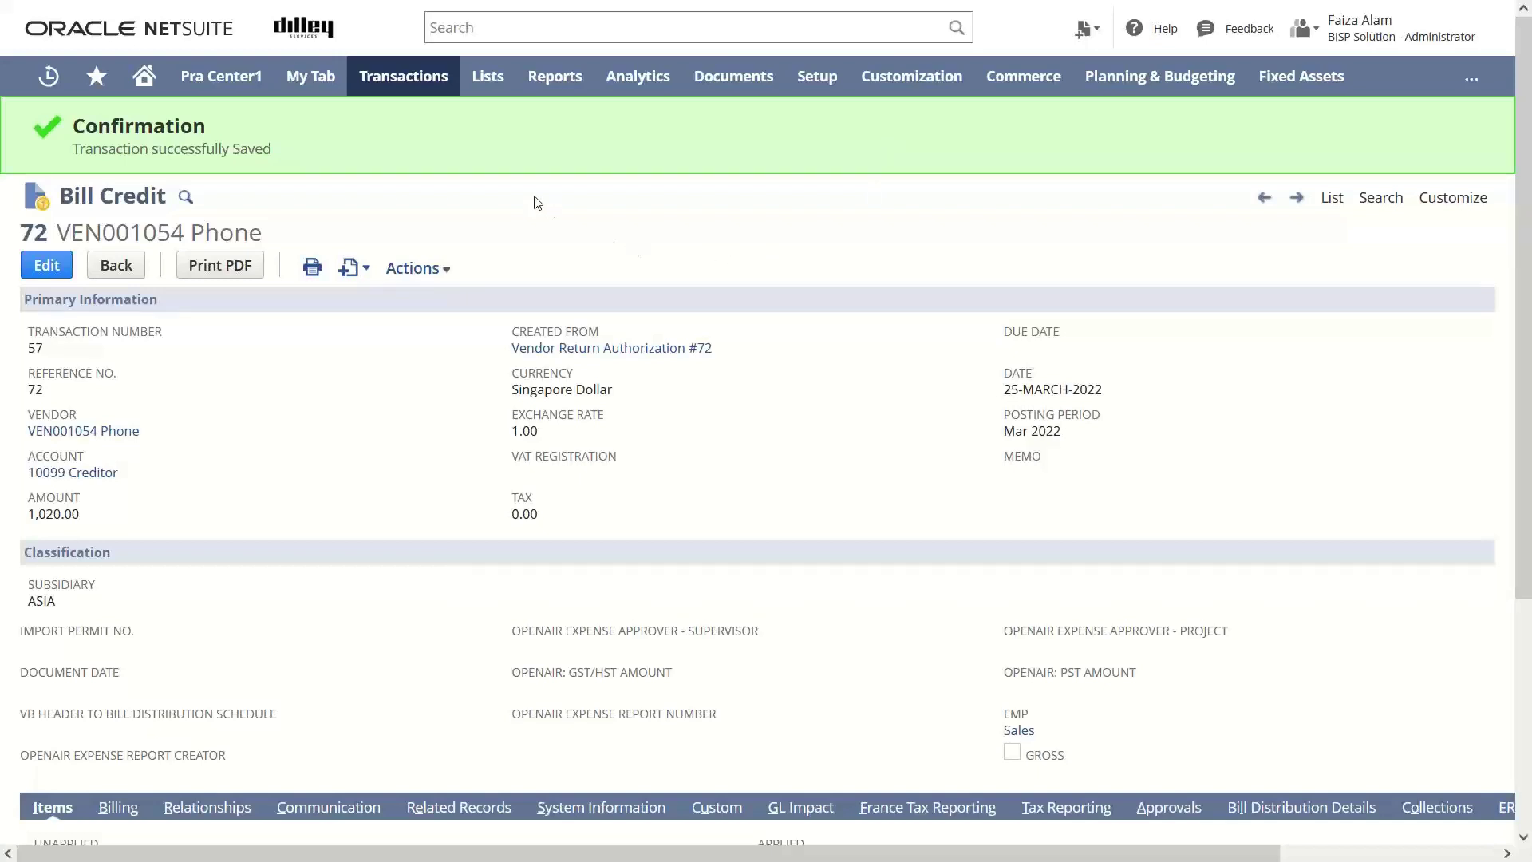
- Go to Transactions > Purchases > Enter Vendor Return Authorizations for a blank form
mouse_move(415, 80)
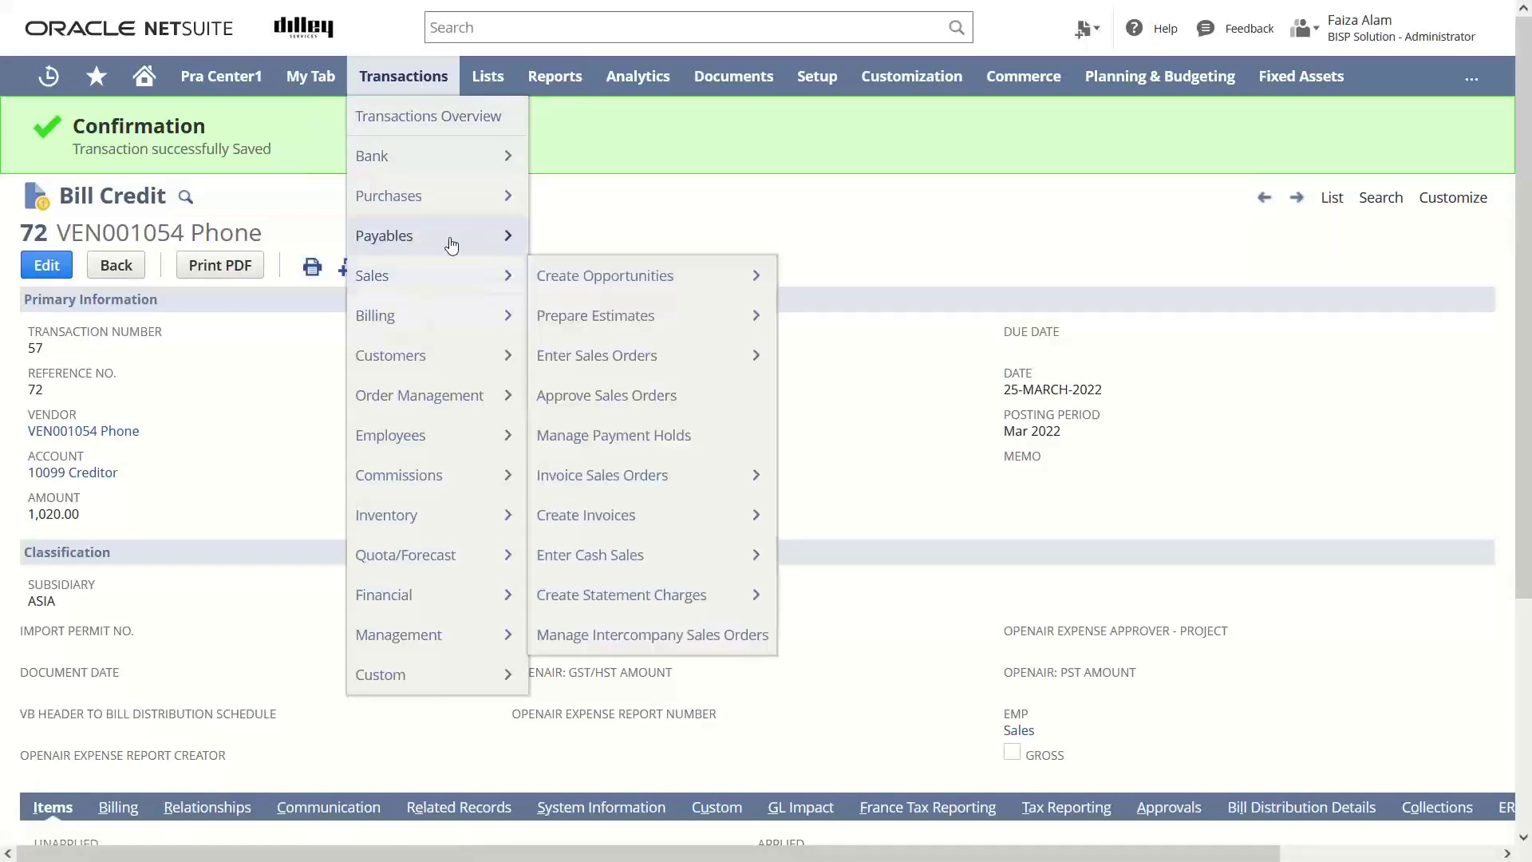
mouse_move(453, 244)
mouse_move(463, 204)
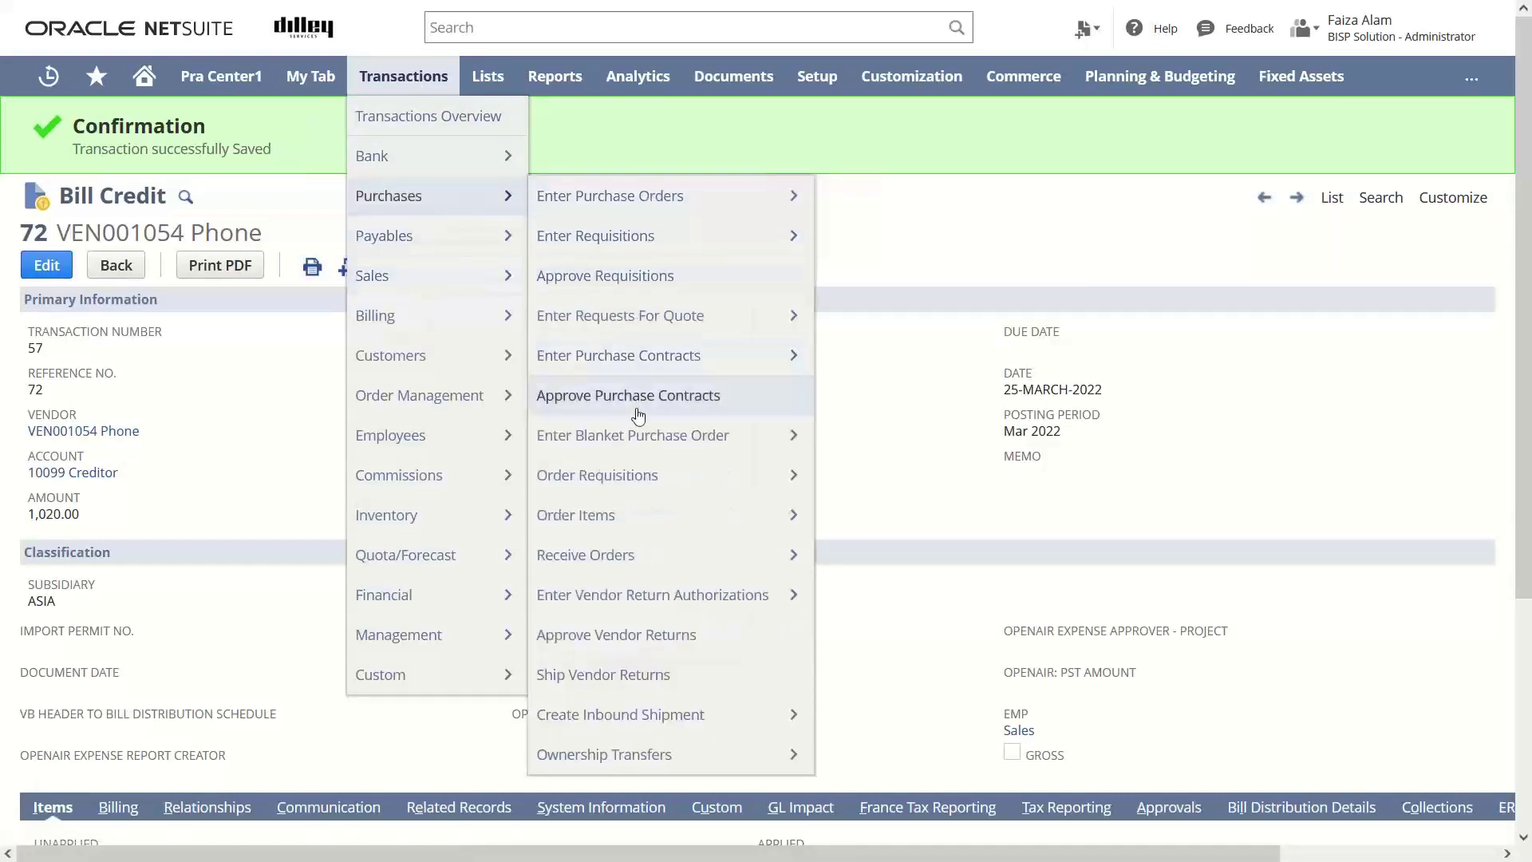
mouse_move(645, 612)
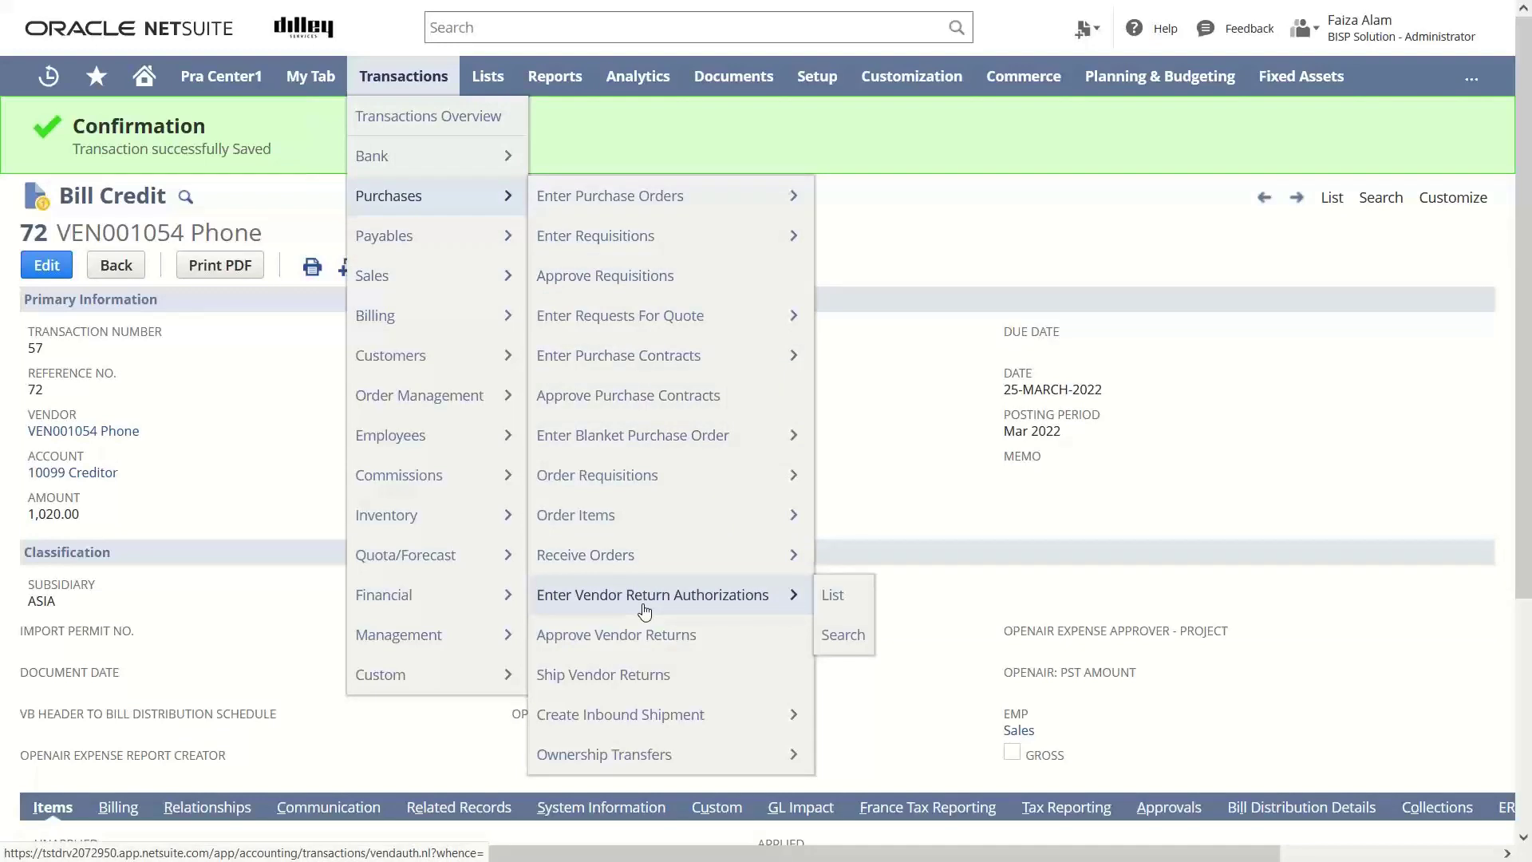
click(646, 612)
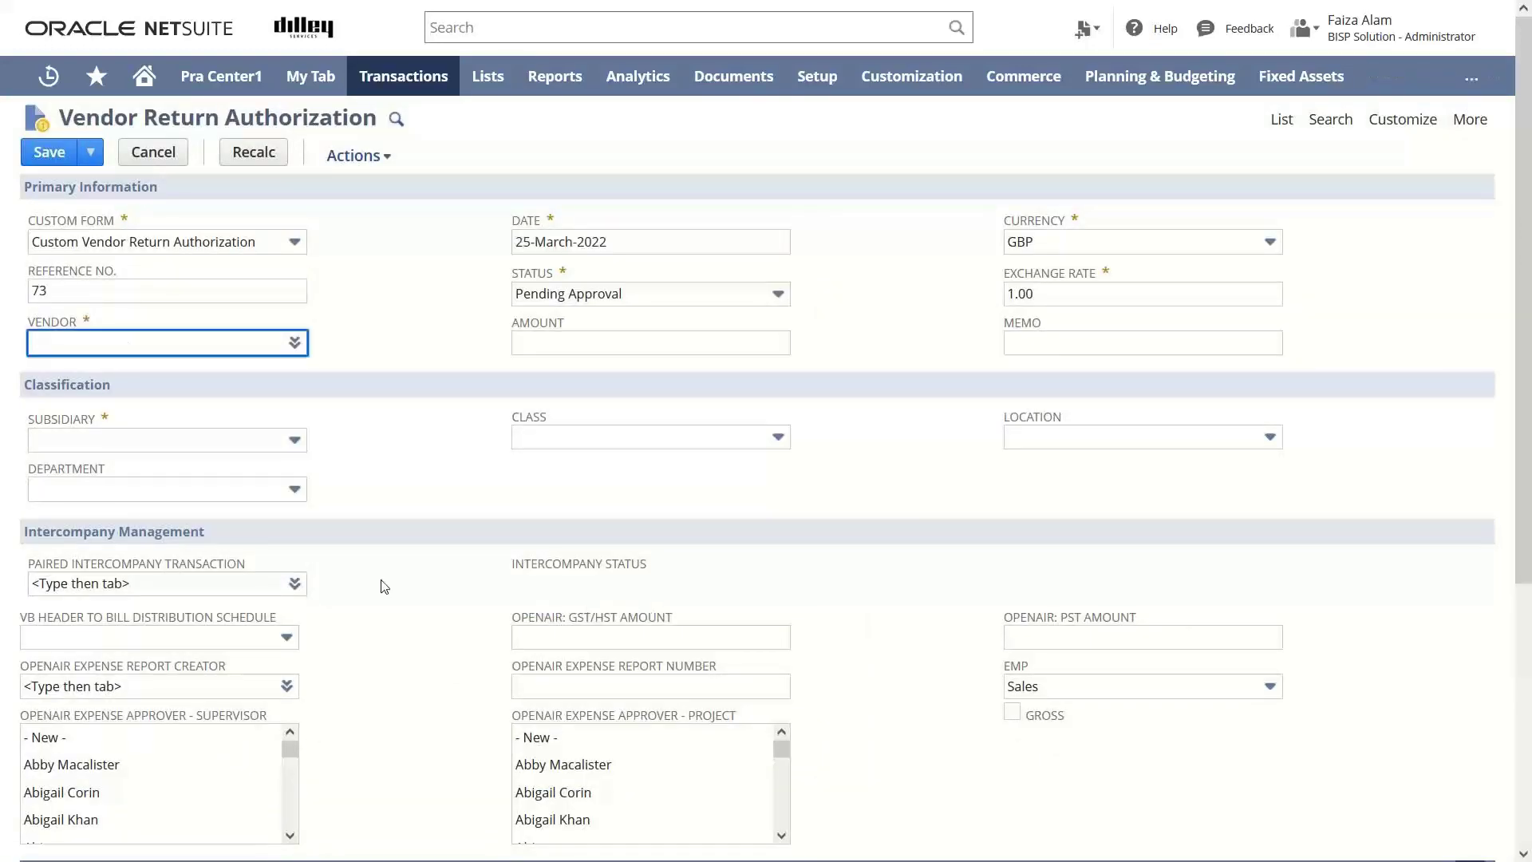
- Switch to the Standard Vendor Return Authorization form and enter reference number 73
click(292, 242)
click(255, 295)
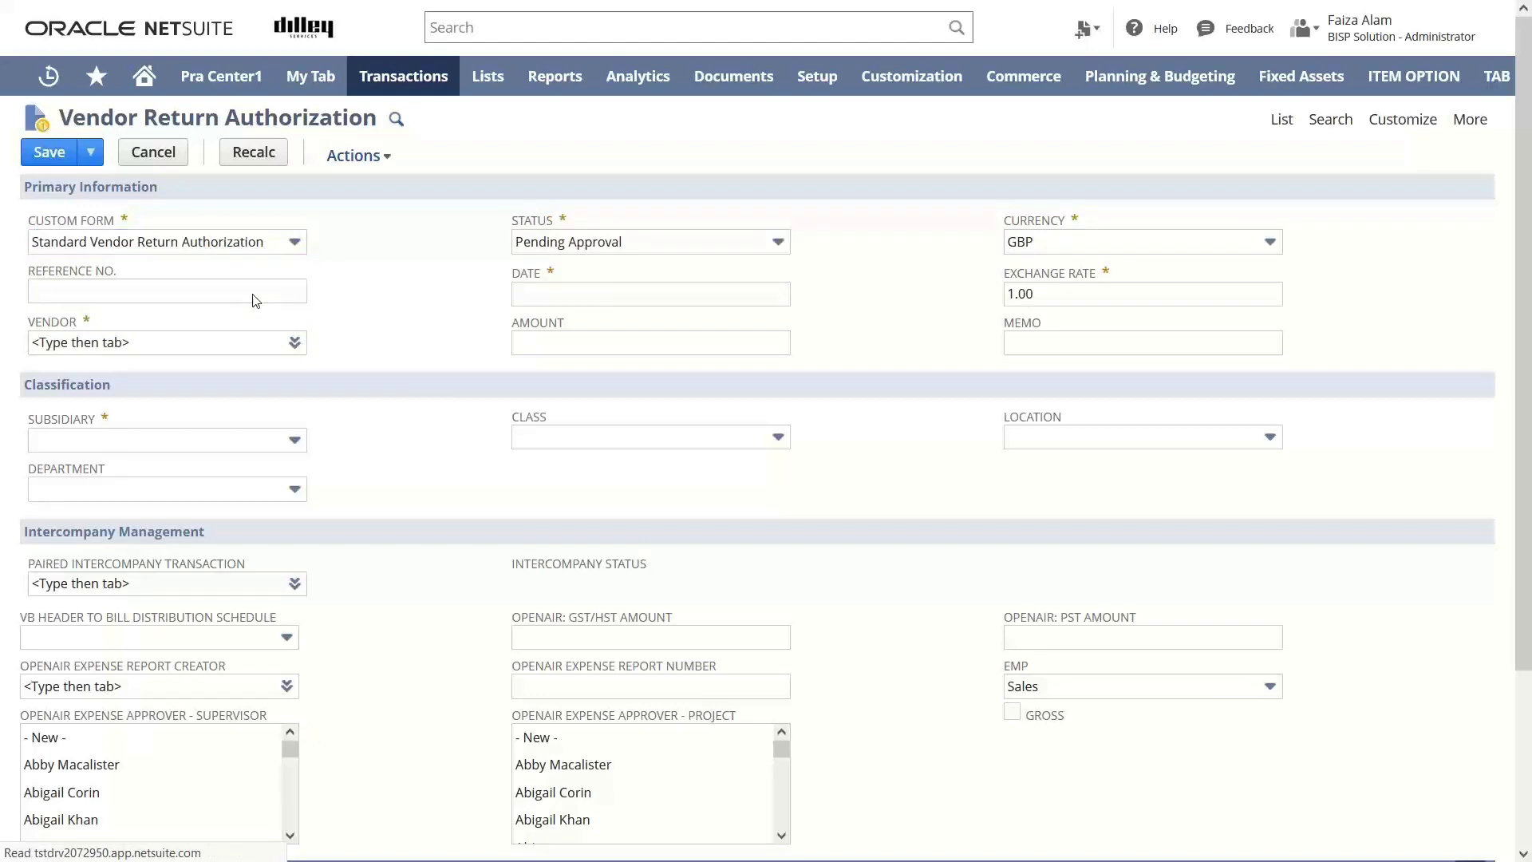
click(255, 301)
text(73)
key(Tab)
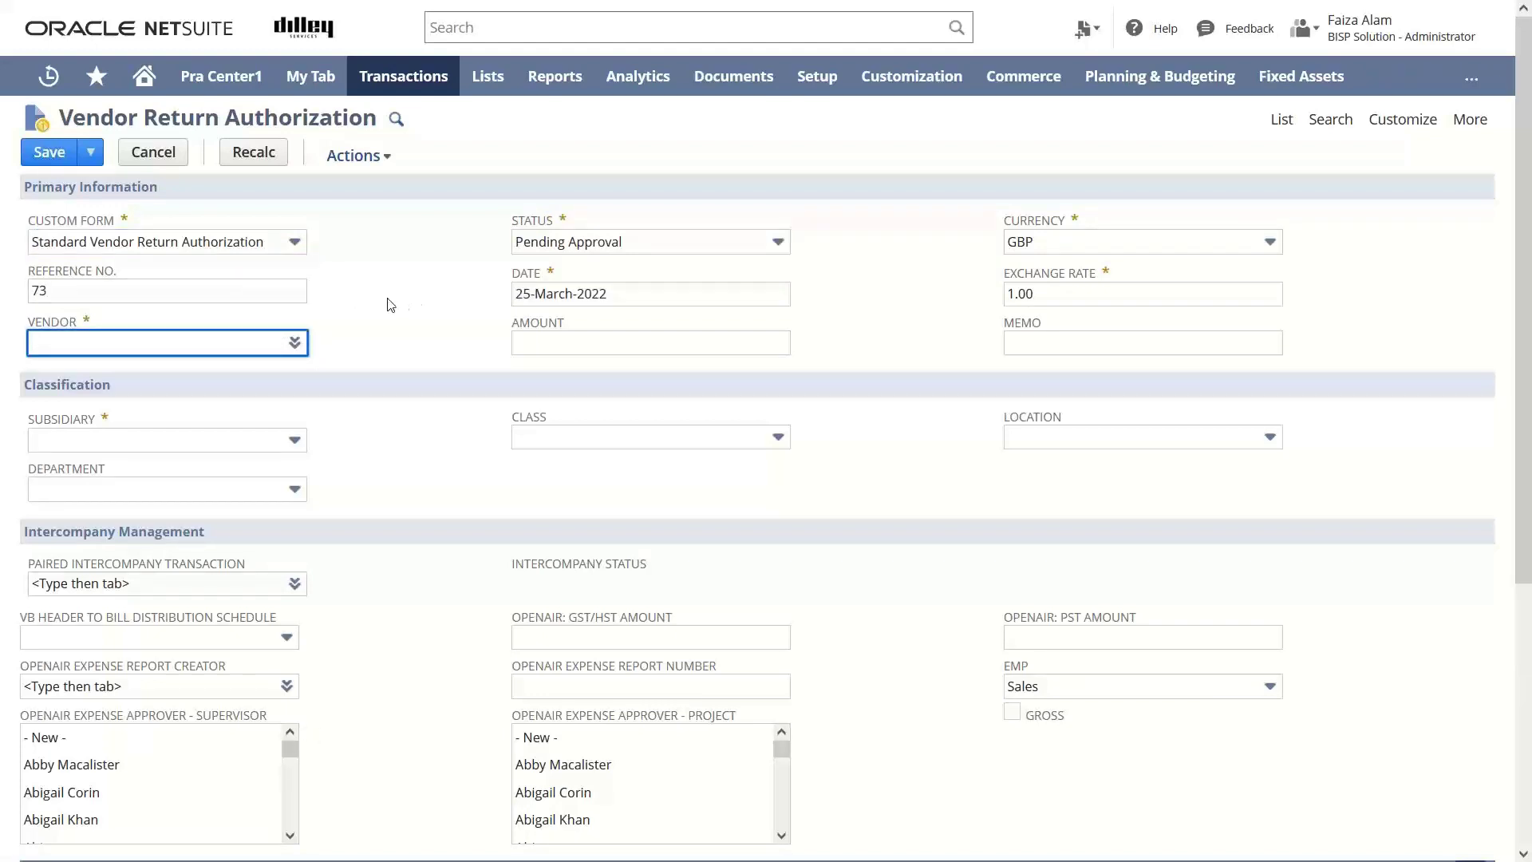
- Choose Dell UK from the Vendor List, filling in subsidiary United Kingdom and currency GBP
click(294, 343)
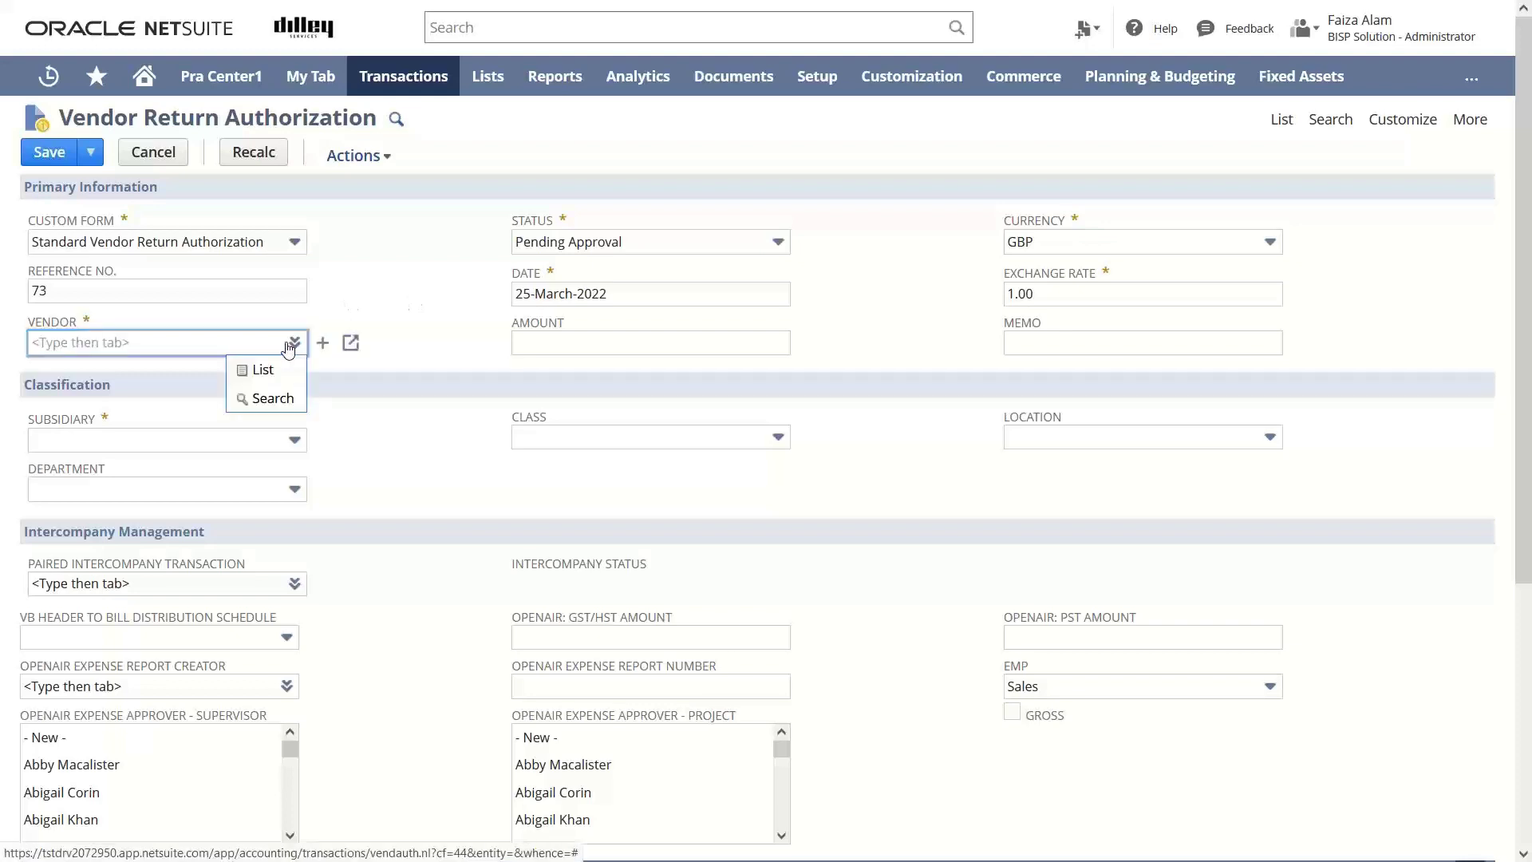
click(262, 370)
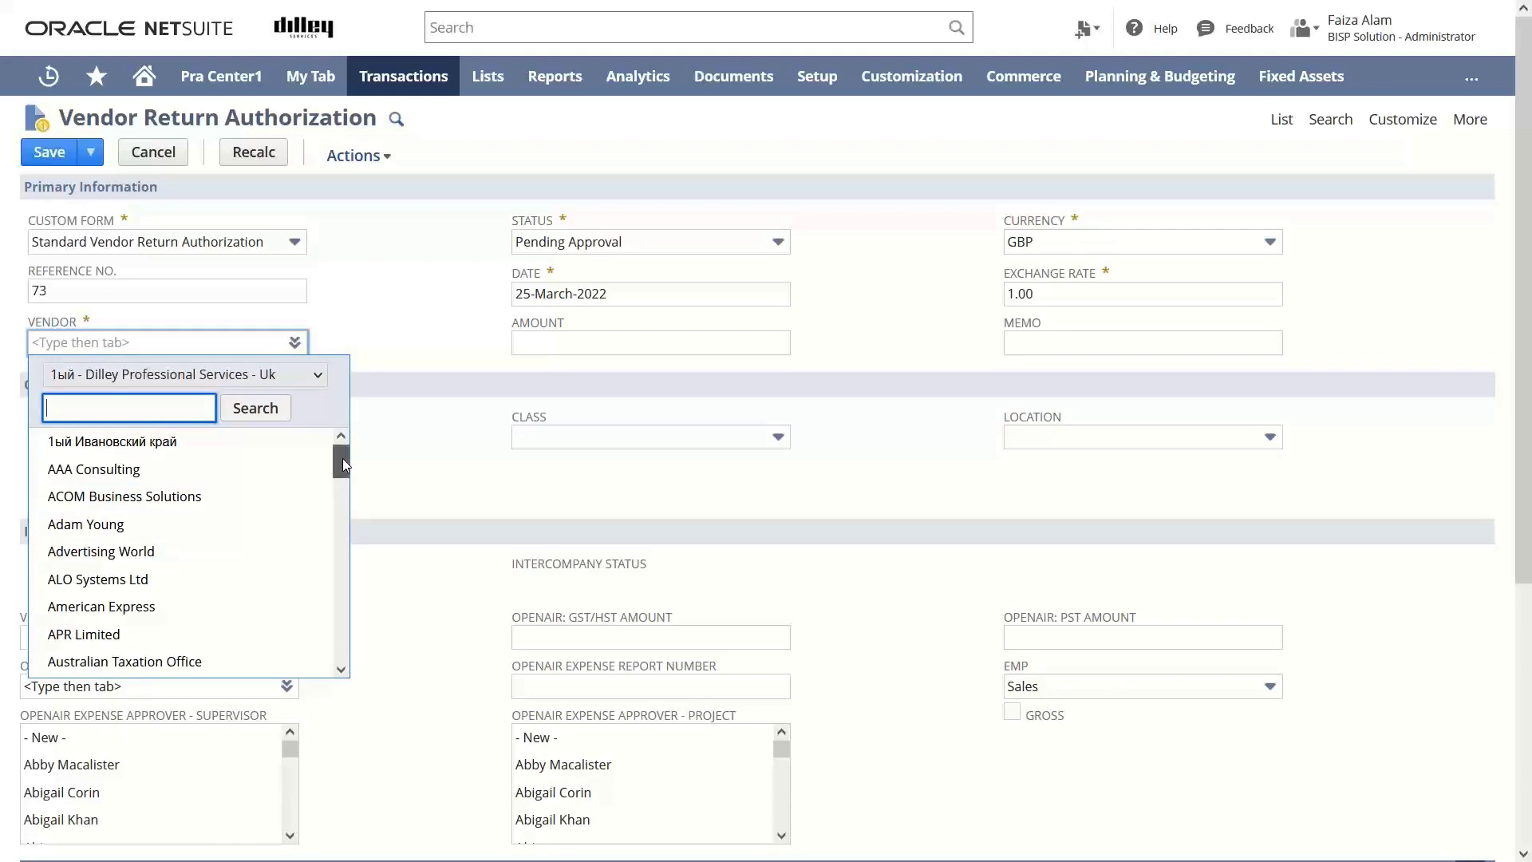
drag(342, 458, 334, 634)
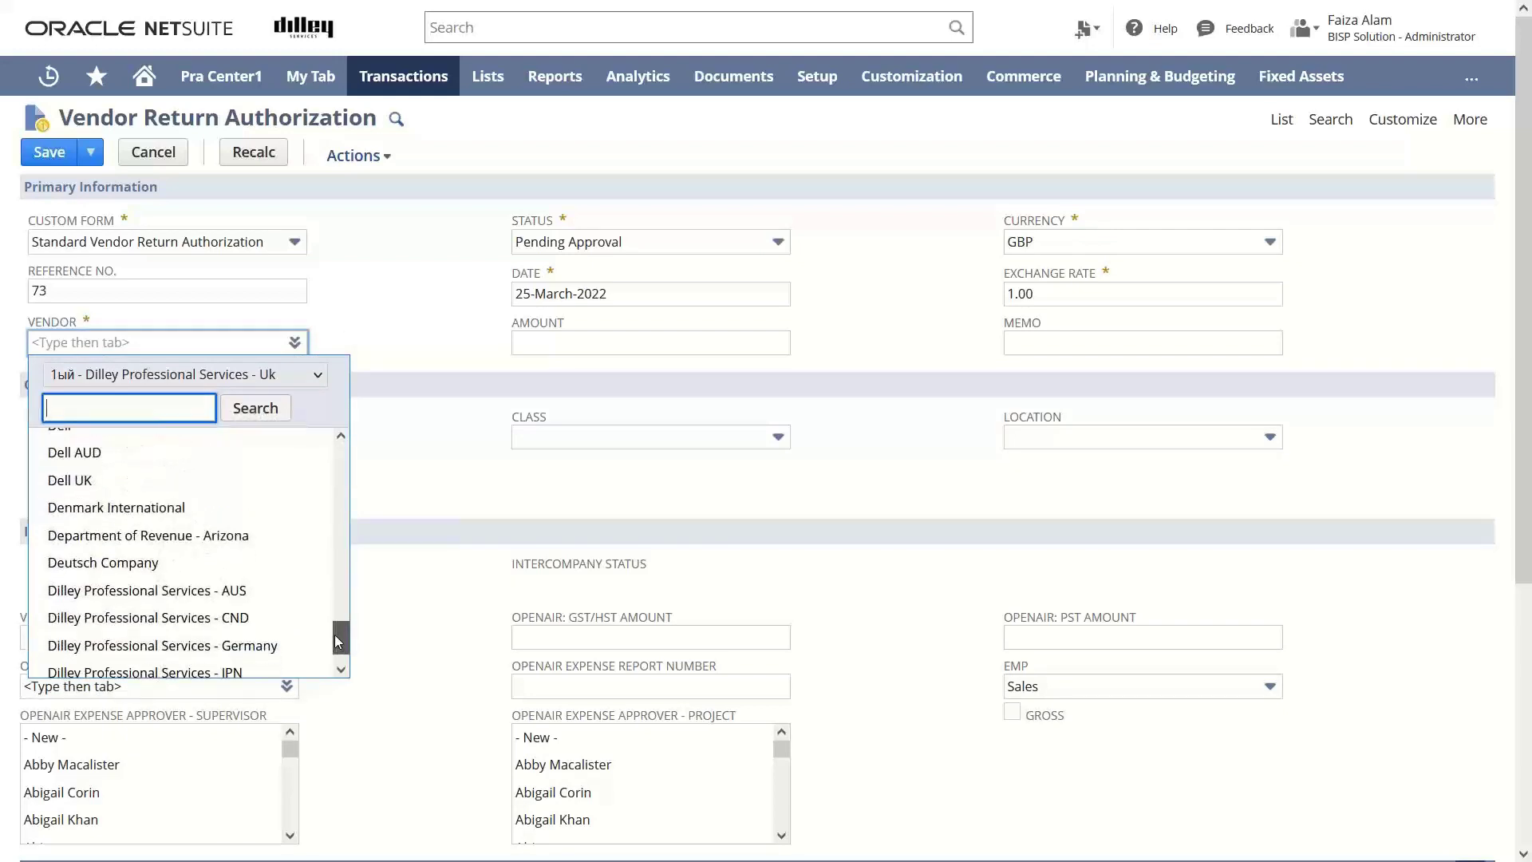
click(265, 485)
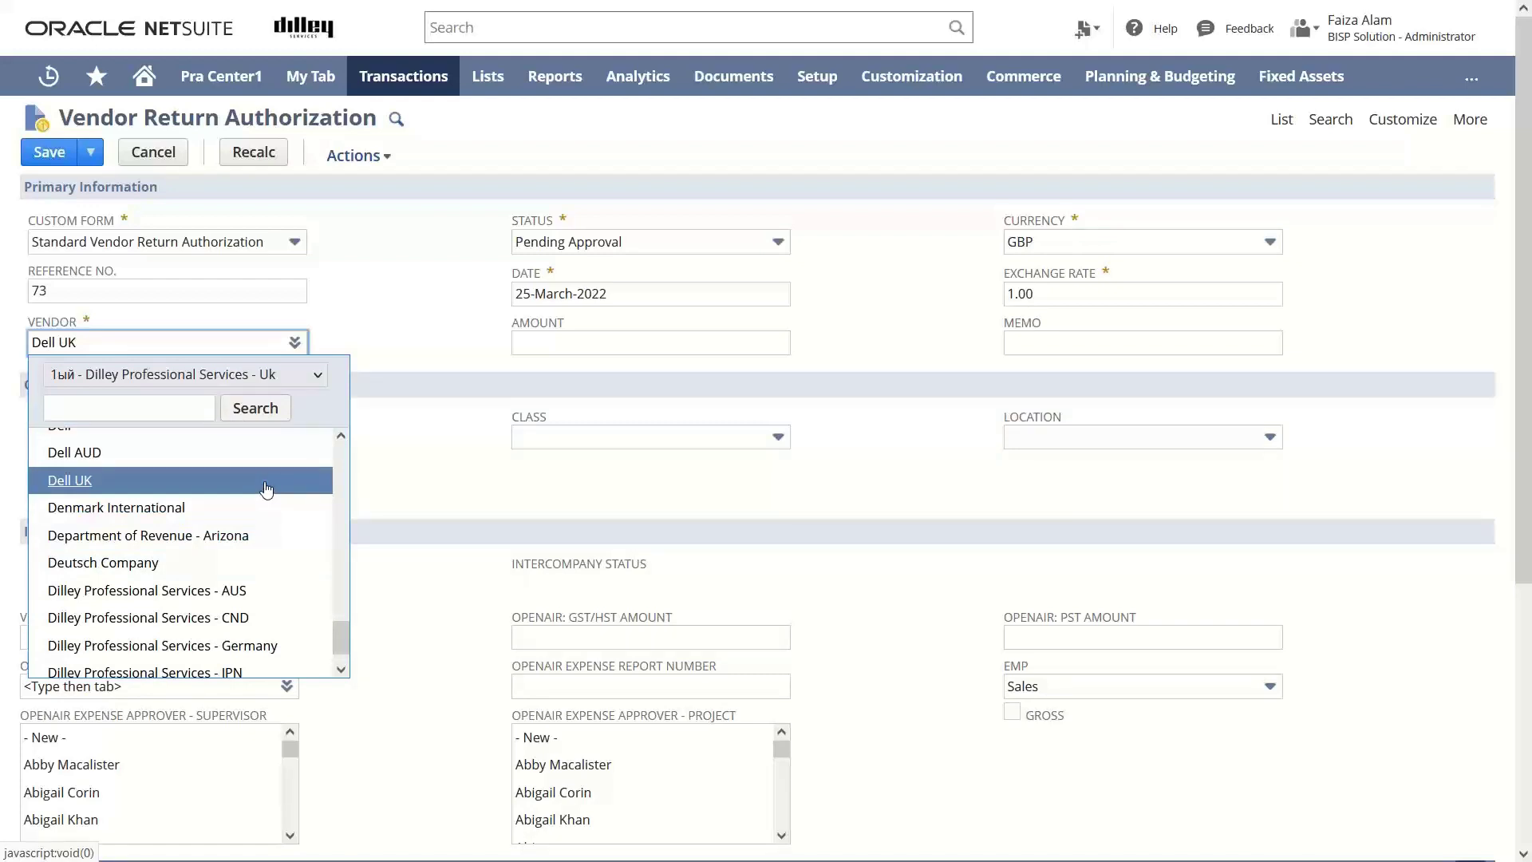
click(265, 489)
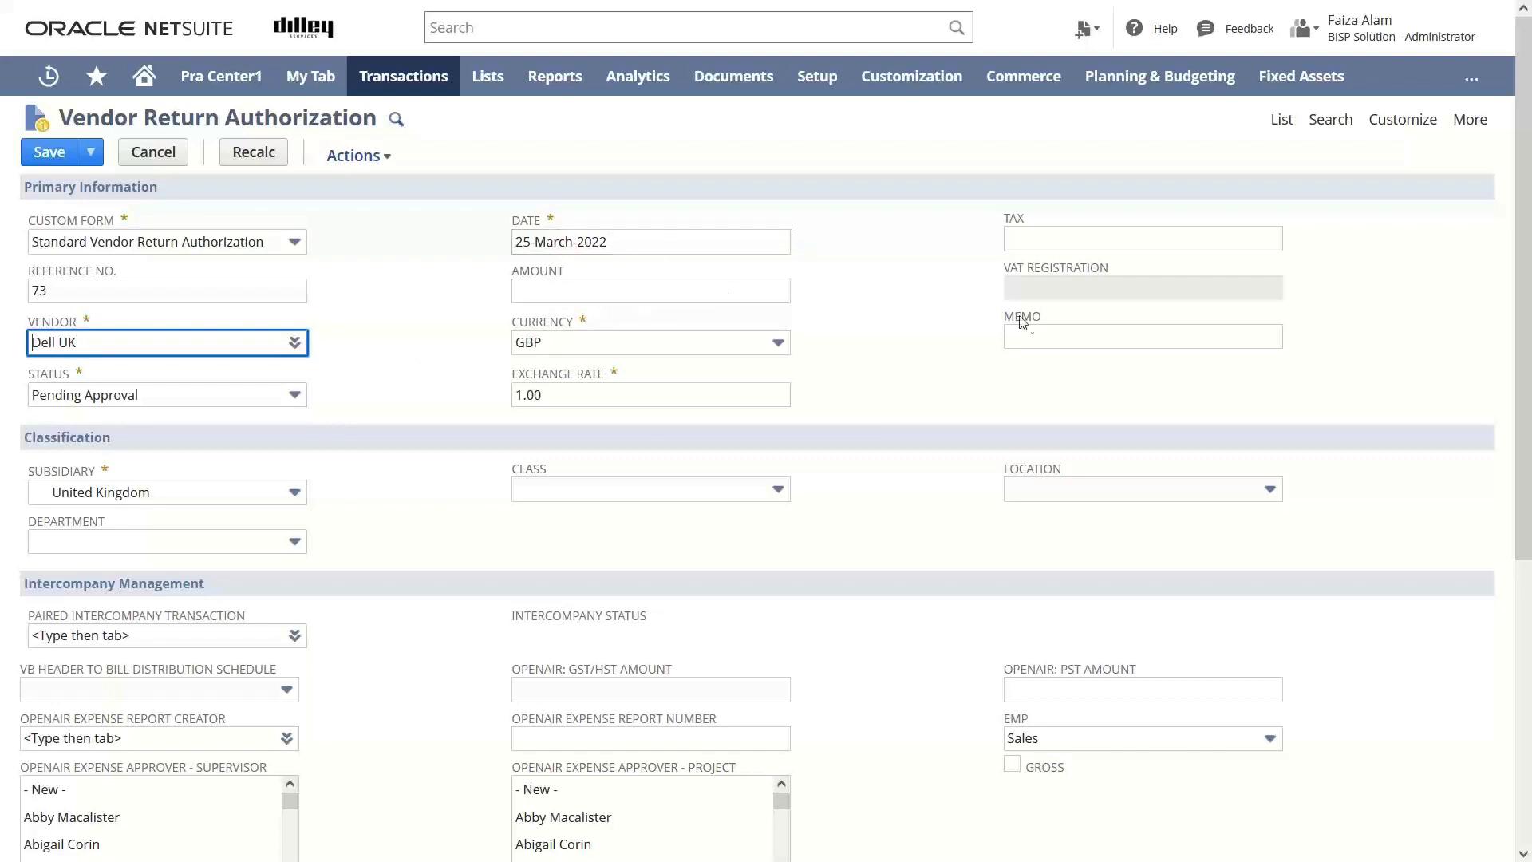
drag(1520, 324, 1528, 266)
- Abandon the expense account line and switch to entering item lines
mouse_move(357, 348)
scroll(1524, 209, down, 5)
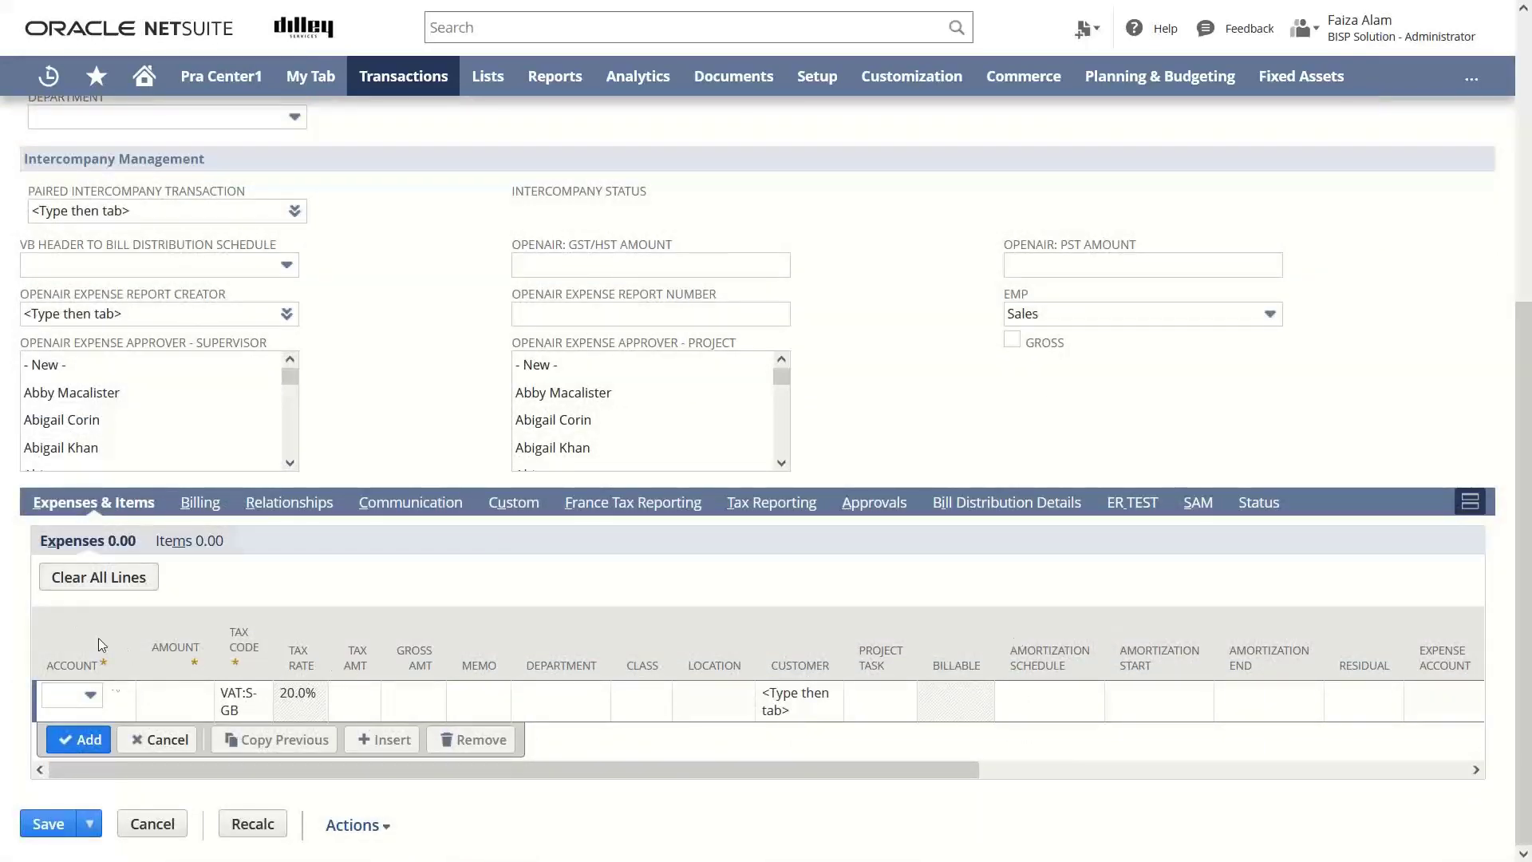
click(88, 695)
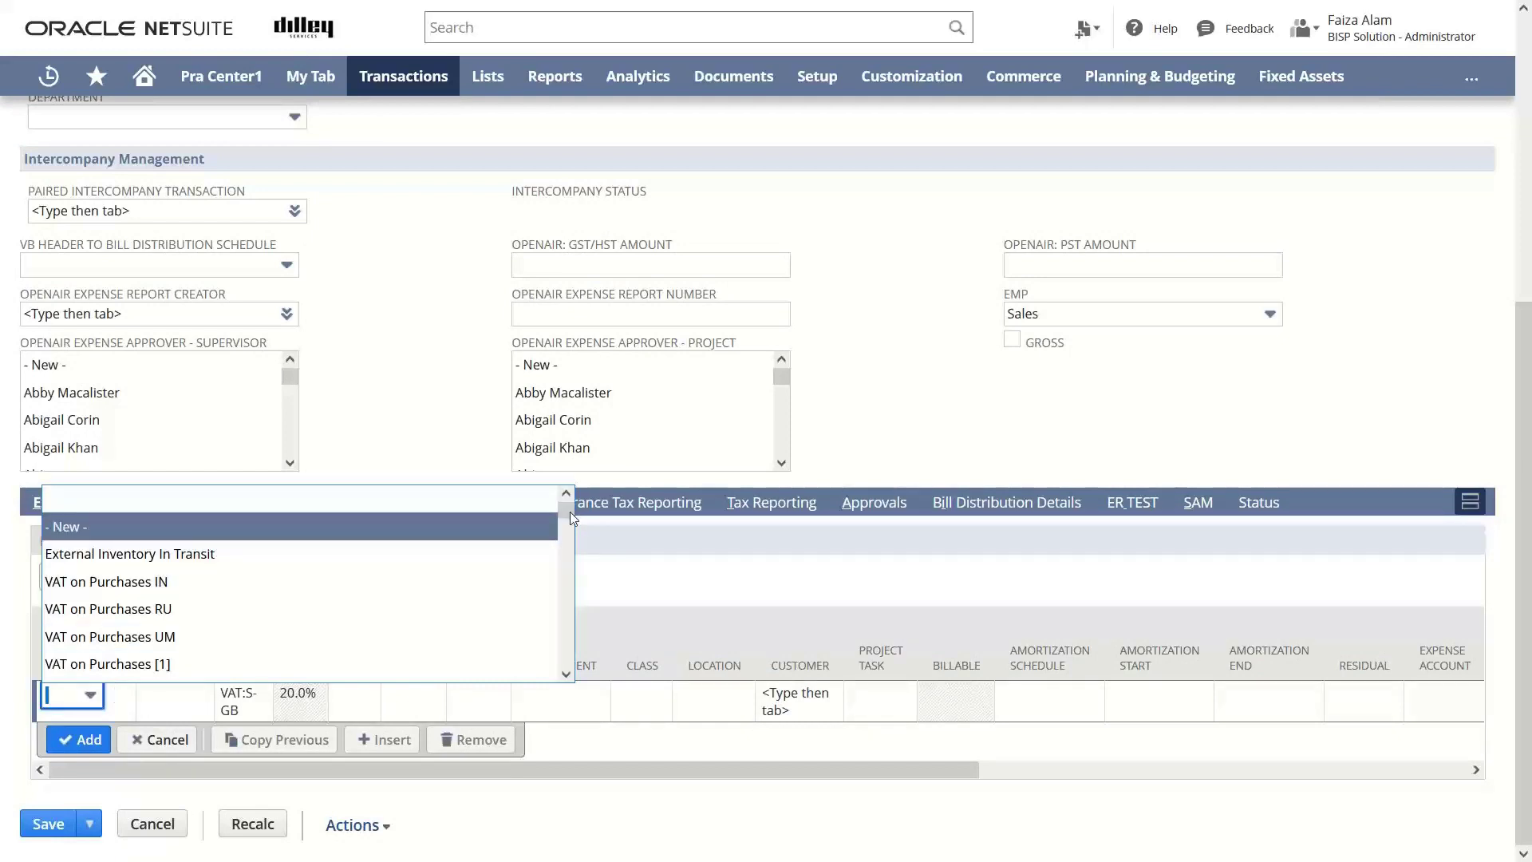
mouse_move(569, 510)
mouse_down()
mouse_move(561, 556)
mouse_move(562, 533)
mouse_up()
key(Escape)
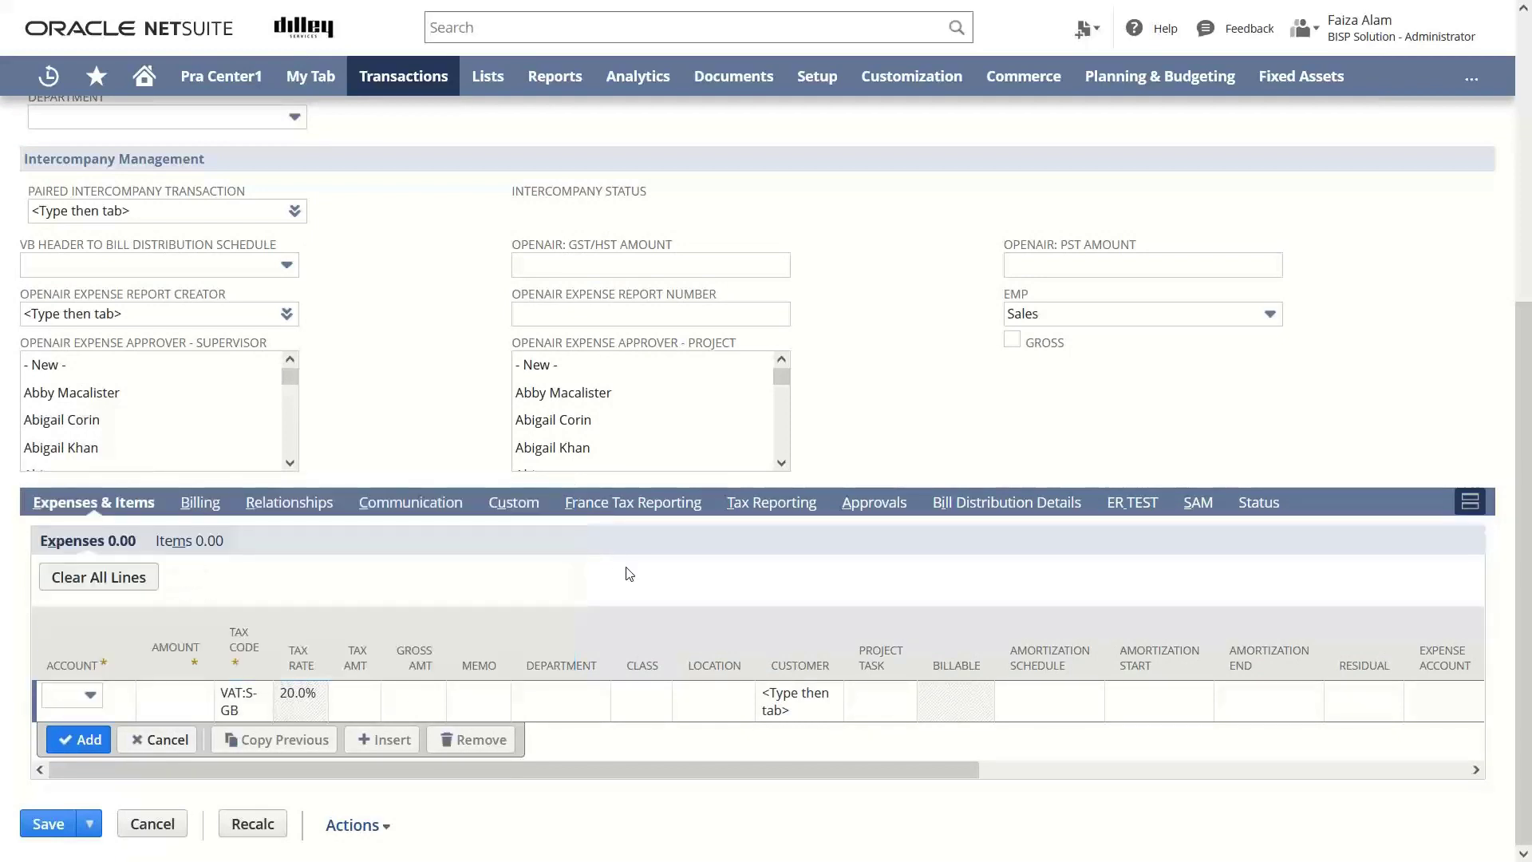
click(165, 549)
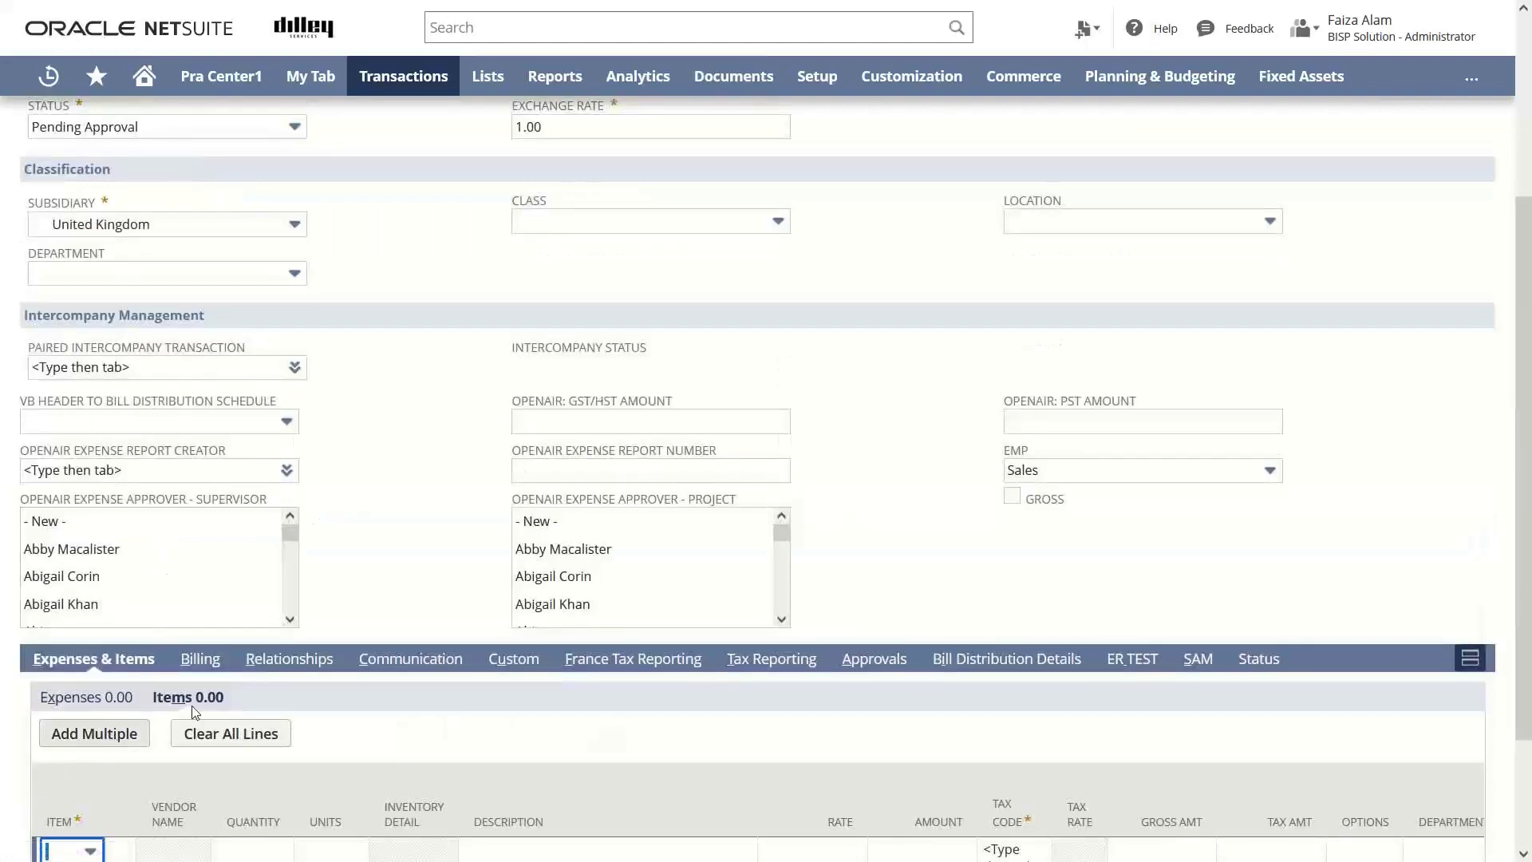
- Add 20V Cordless Drill as the item line and enter its rate
scroll(1522, 331, down, 2)
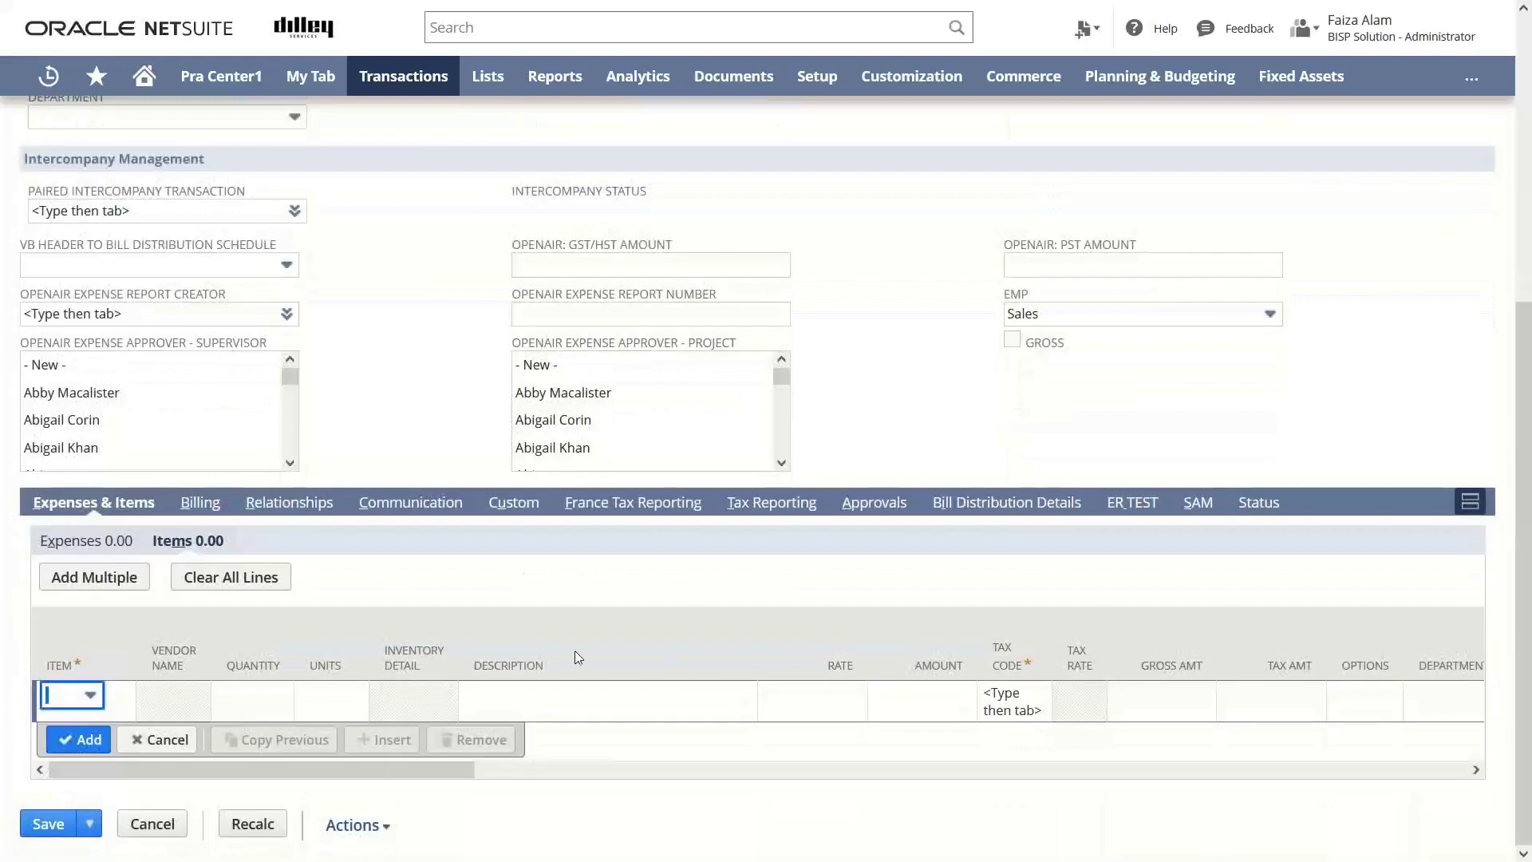
click(90, 695)
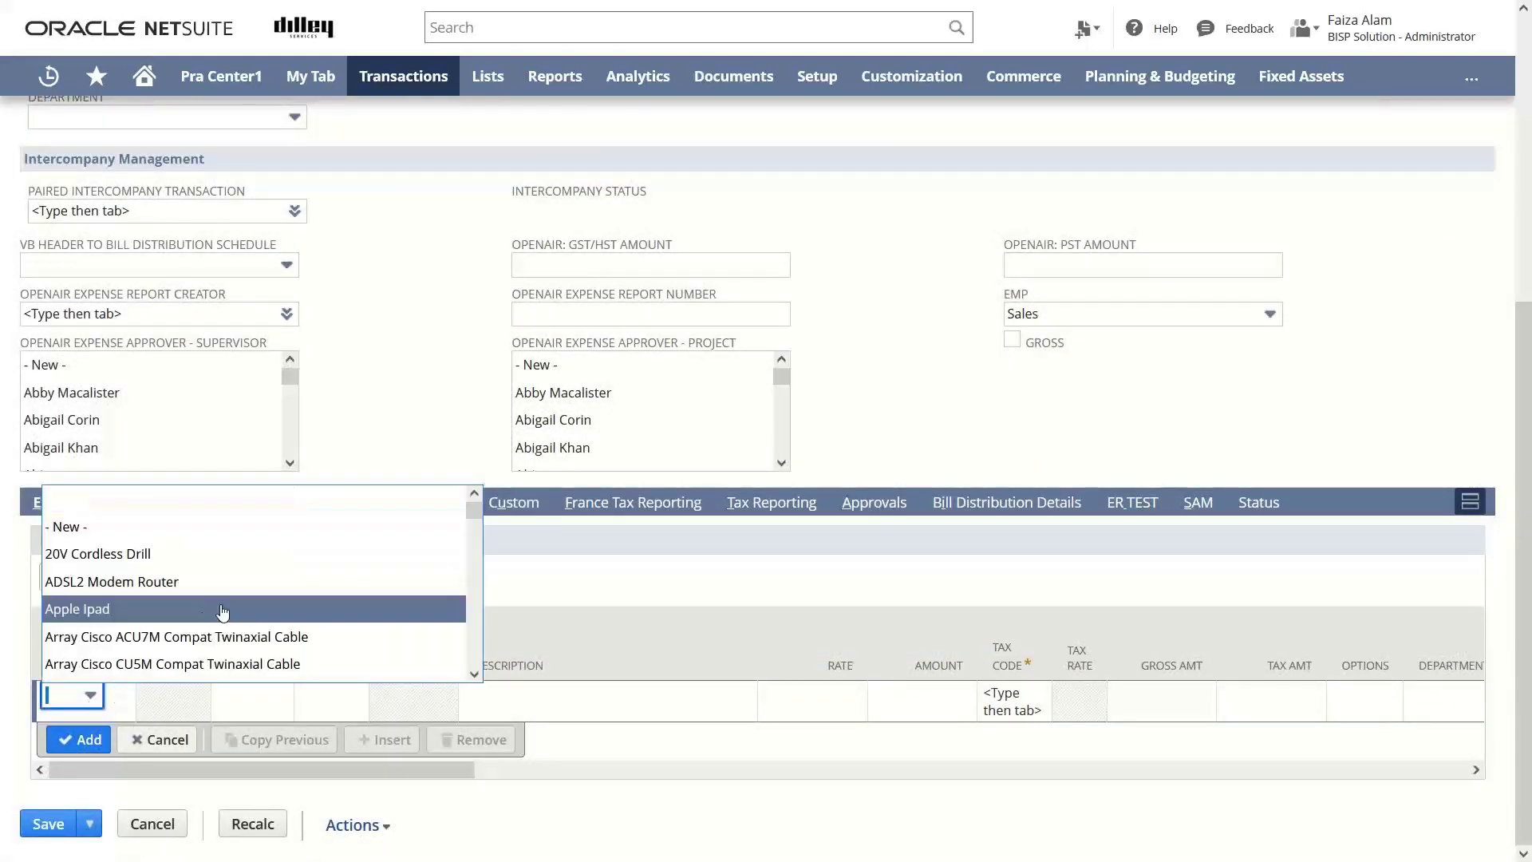
click(305, 557)
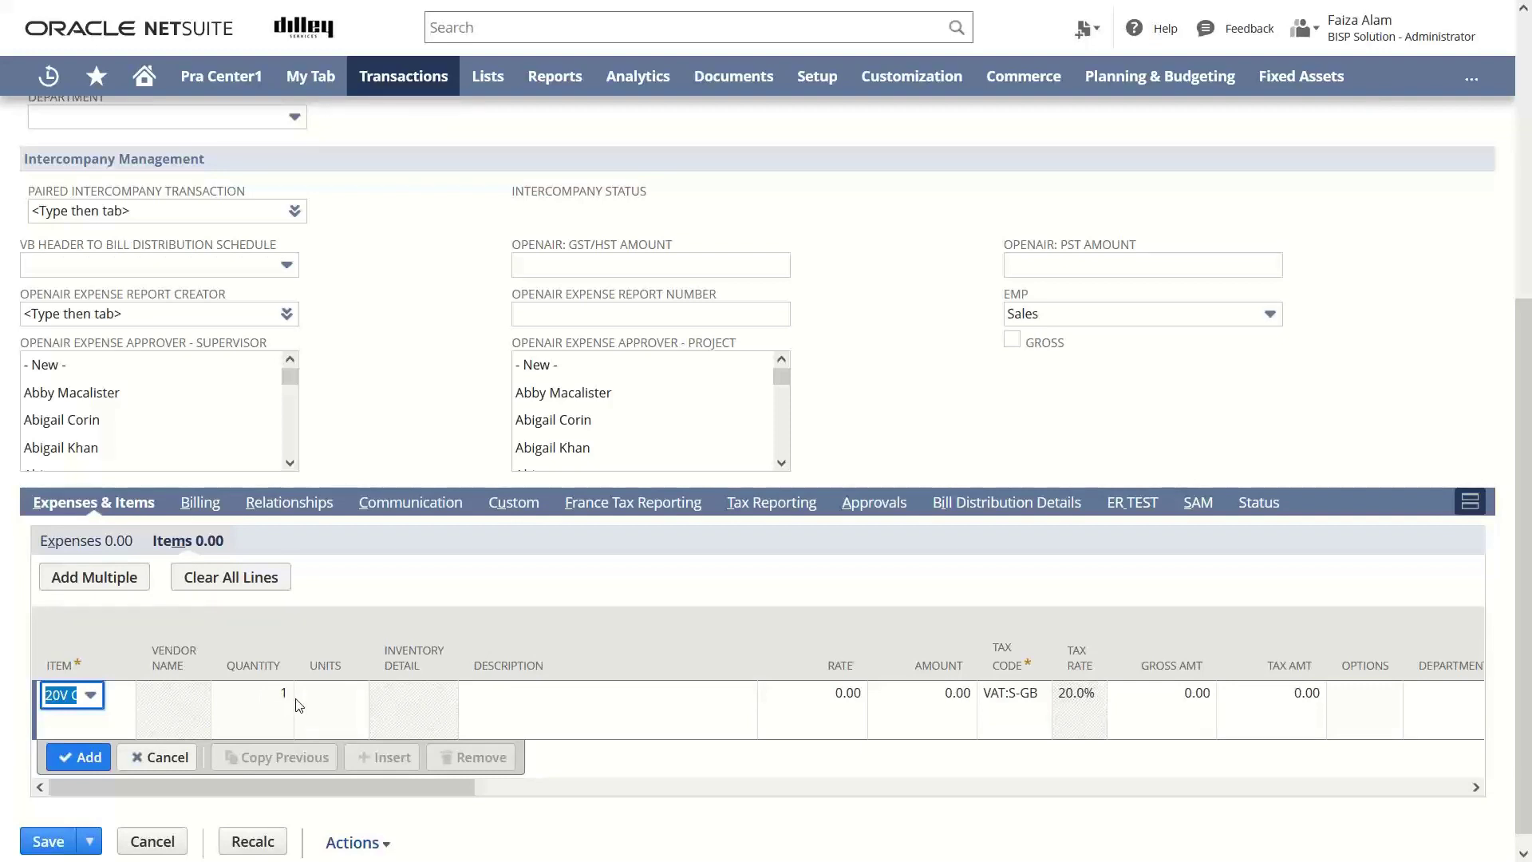
click(872, 703)
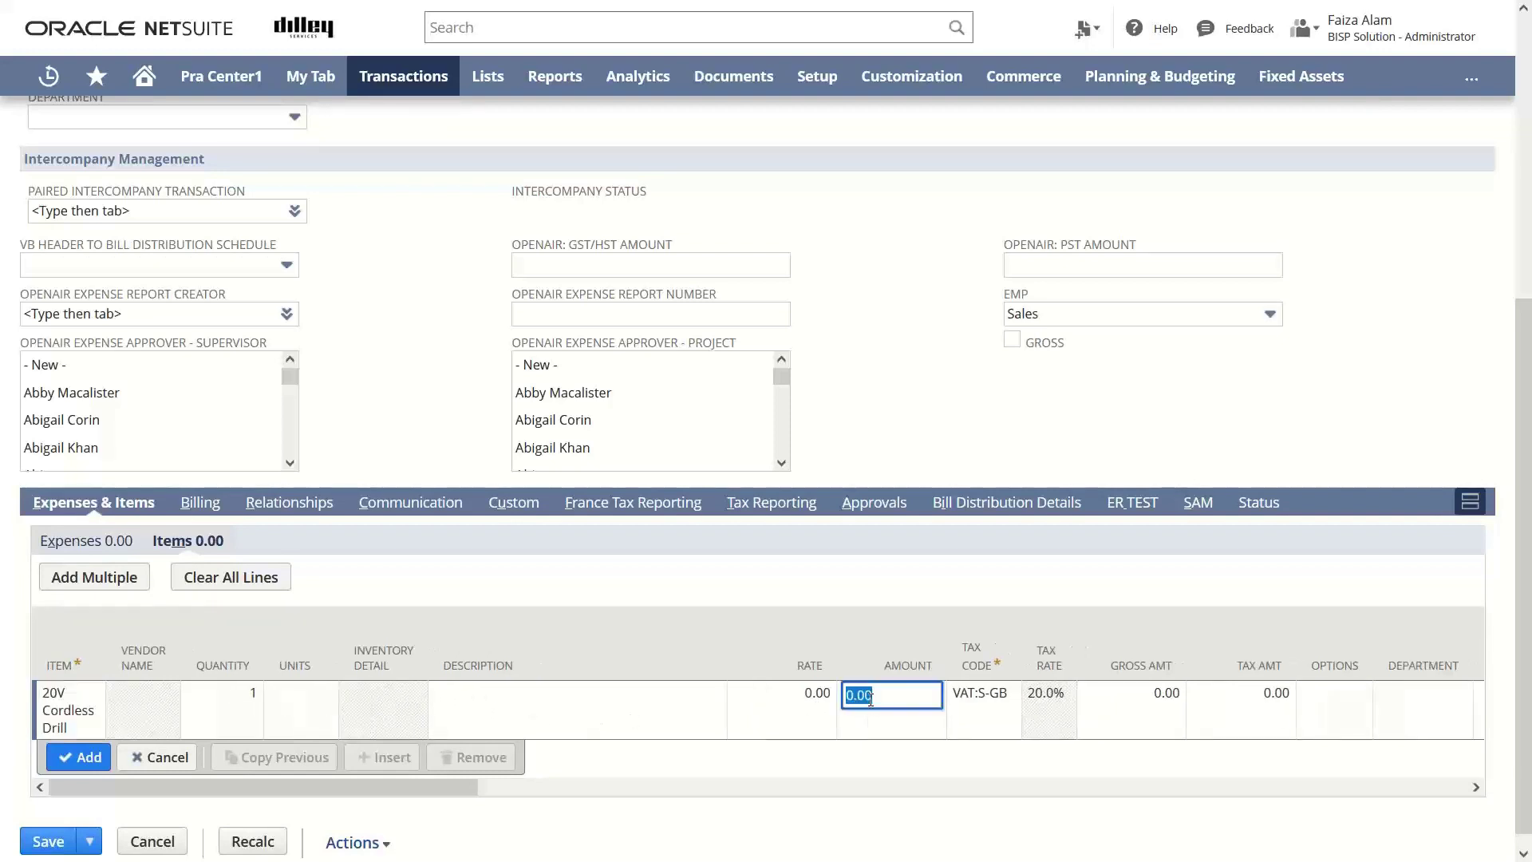
click(812, 700)
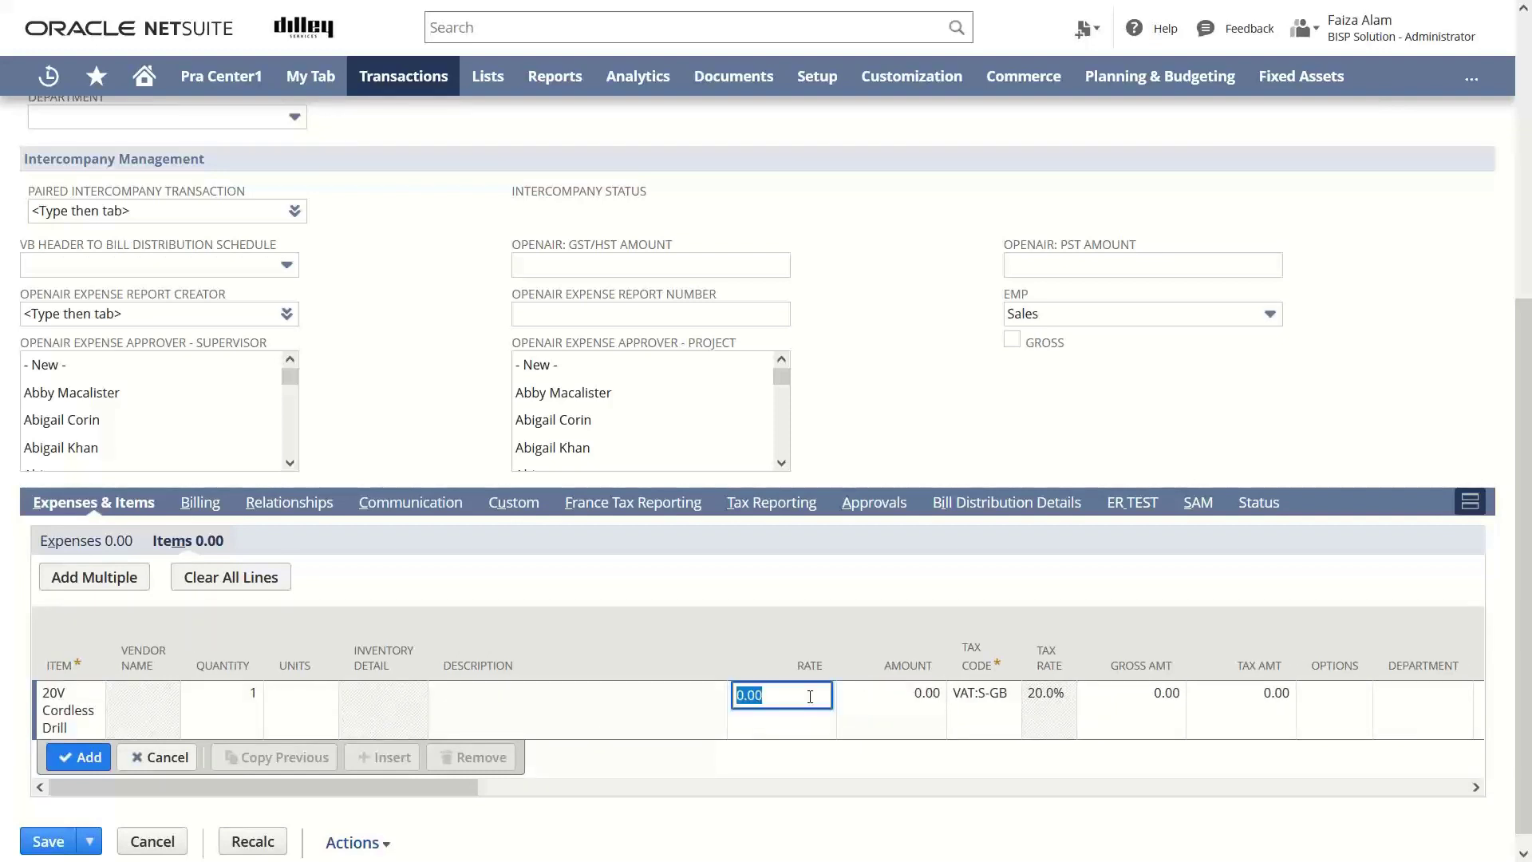
text(1)
text(2000)
click(926, 705)
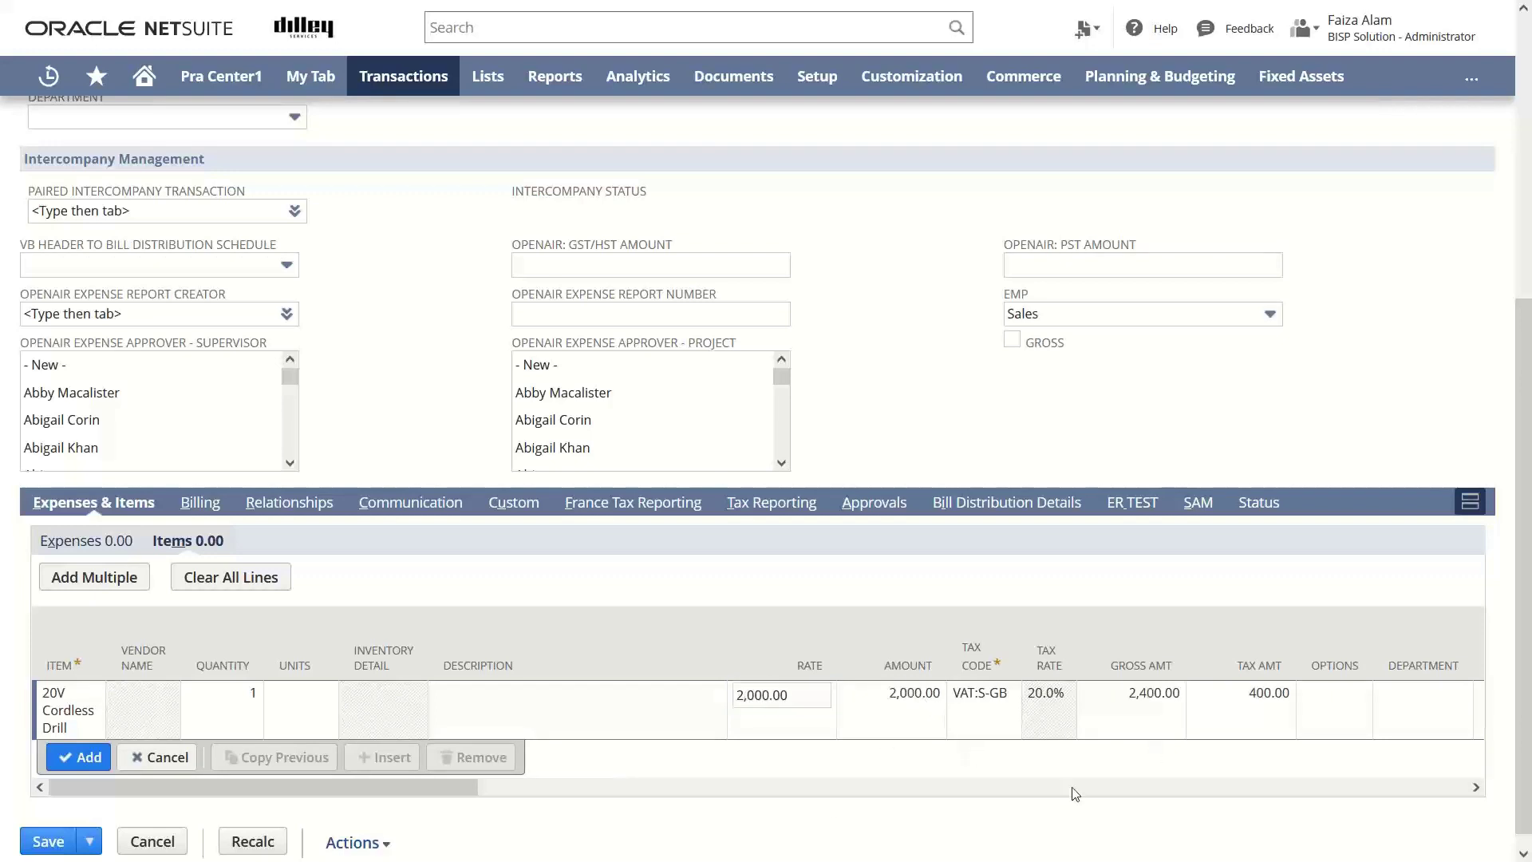
- Set the drill line's location to 05 UK Warehouse and commit the line
drag(444, 794, 750, 722)
click(728, 707)
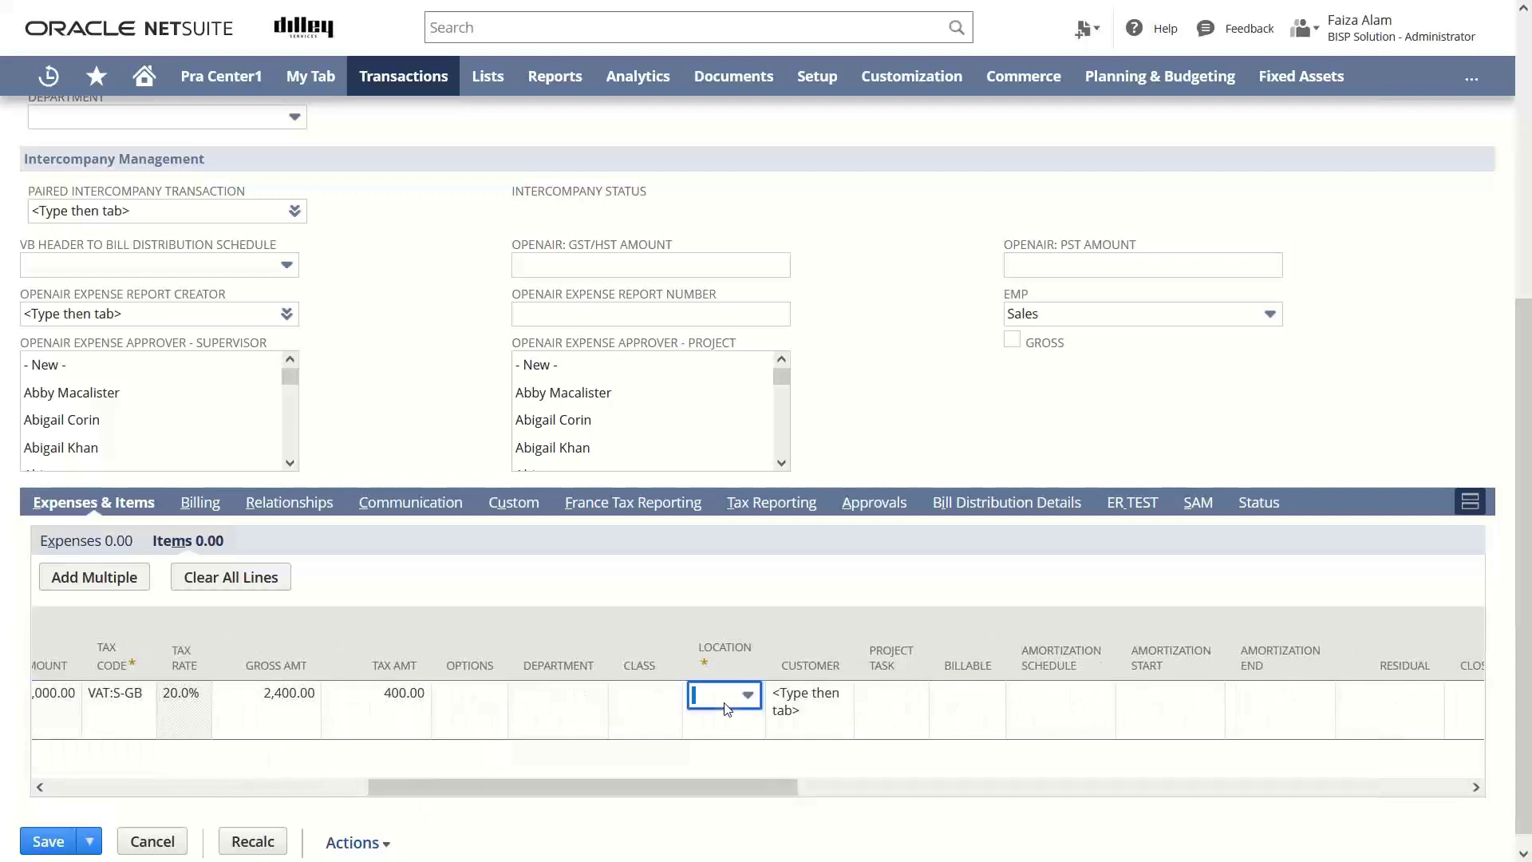
click(745, 699)
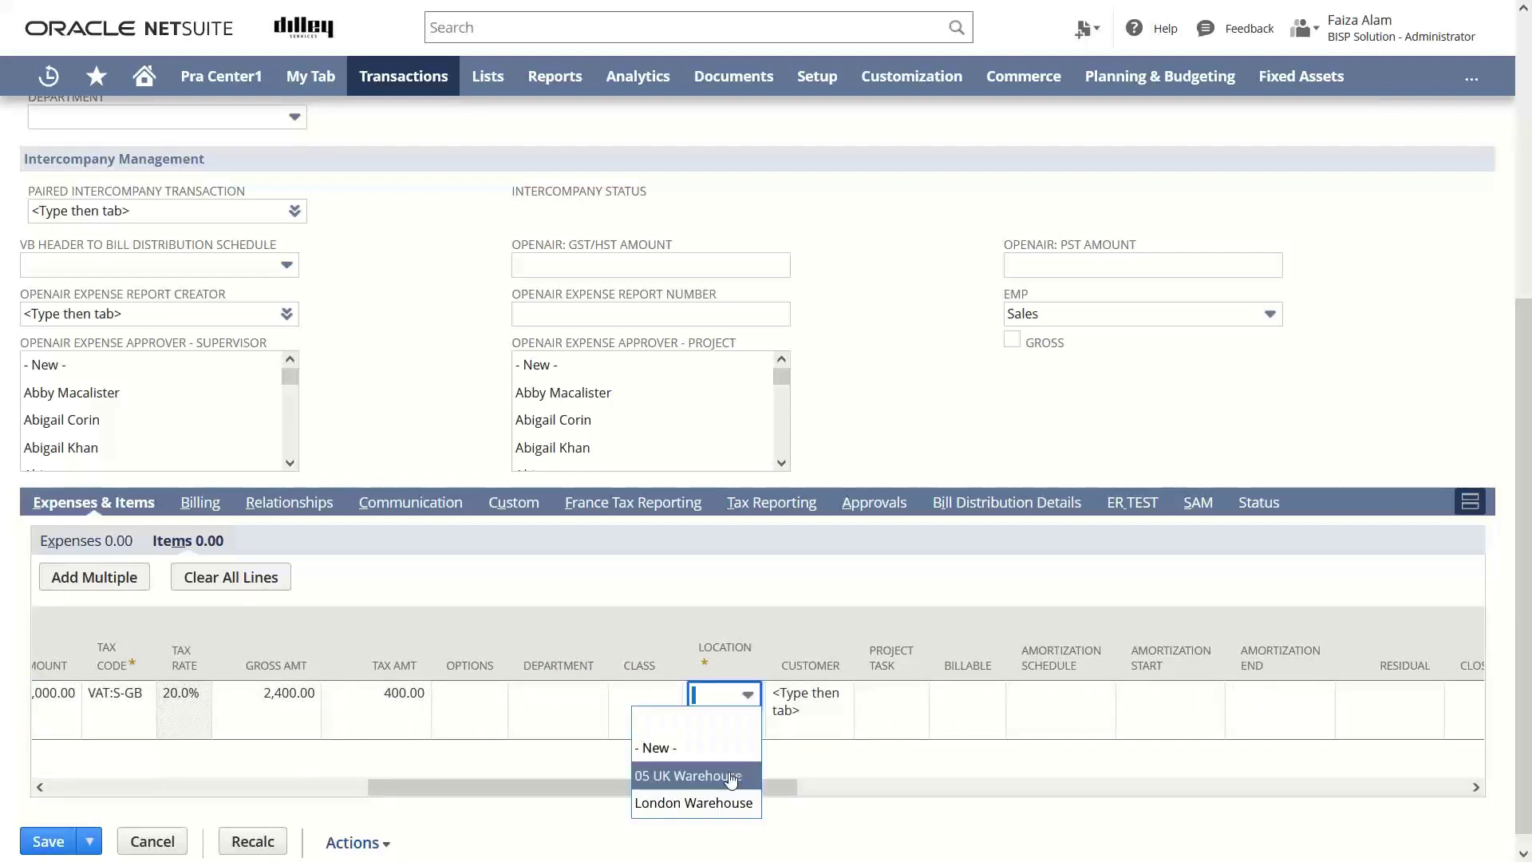
click(733, 774)
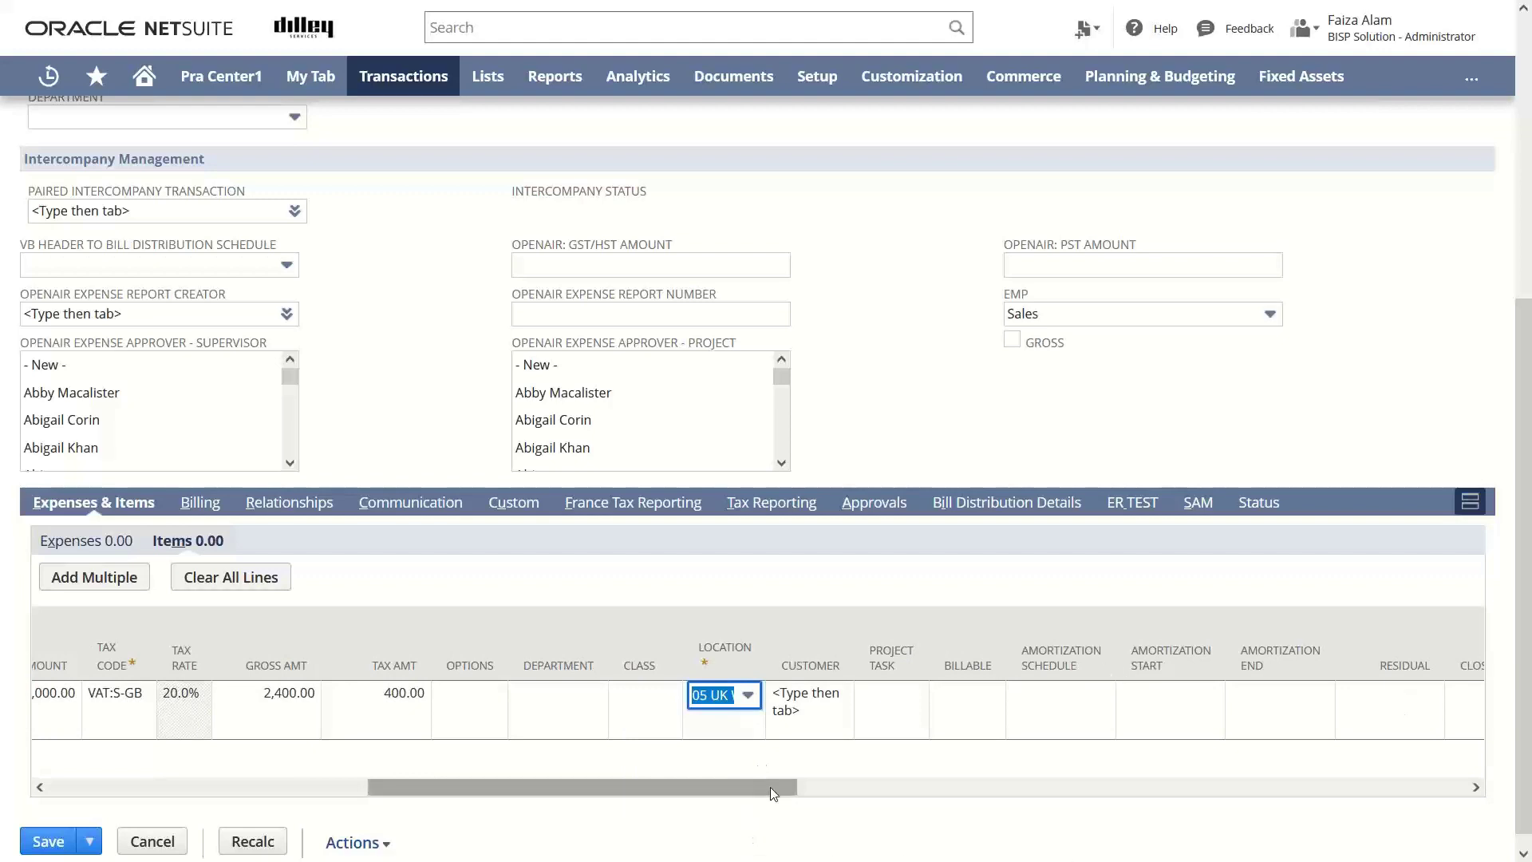
drag(769, 787, 556, 808)
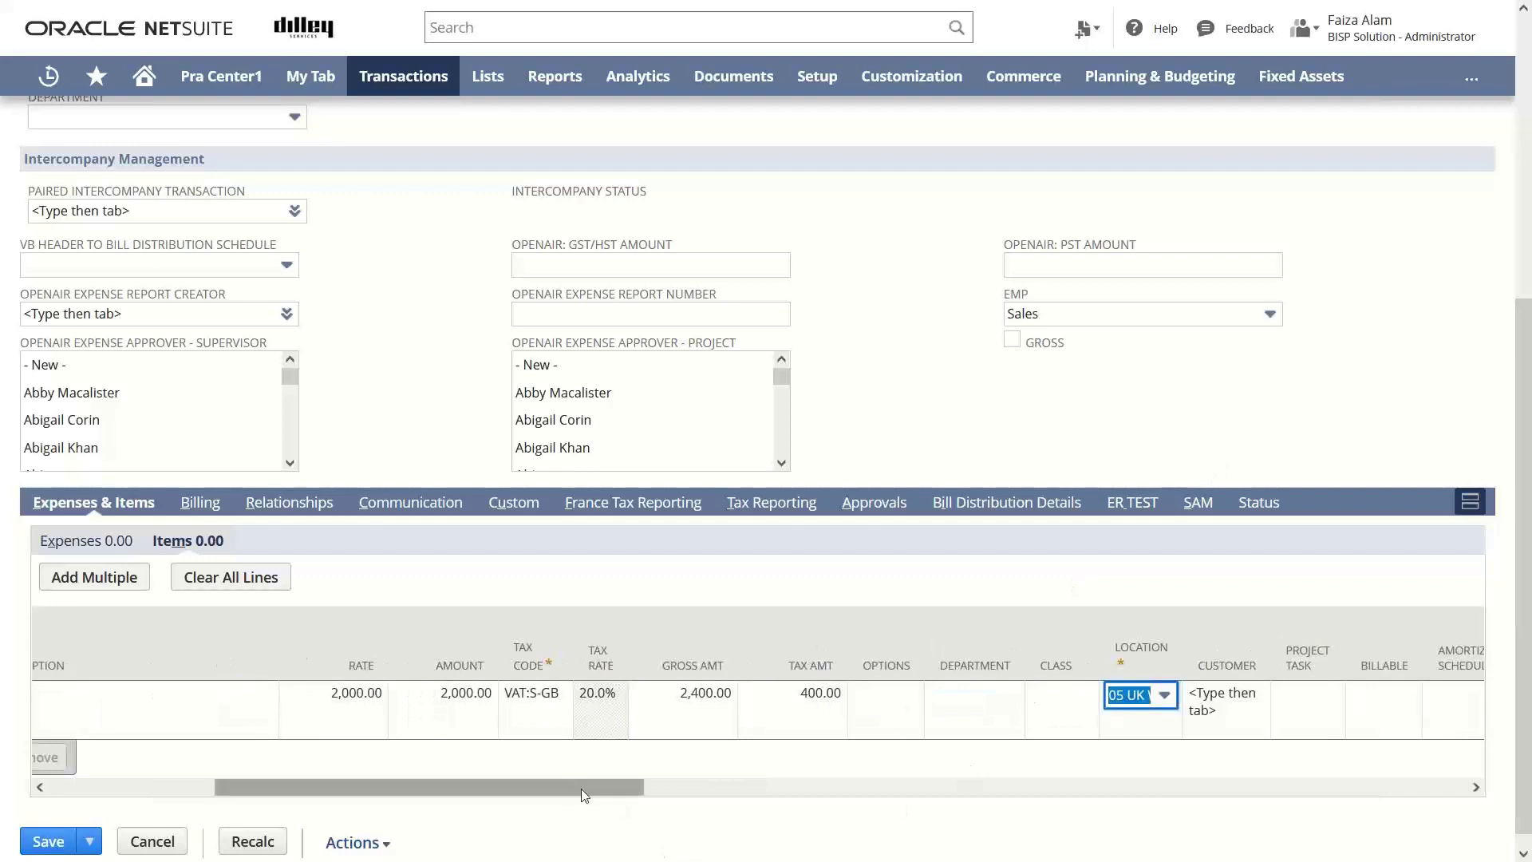
drag(404, 784, 24, 796)
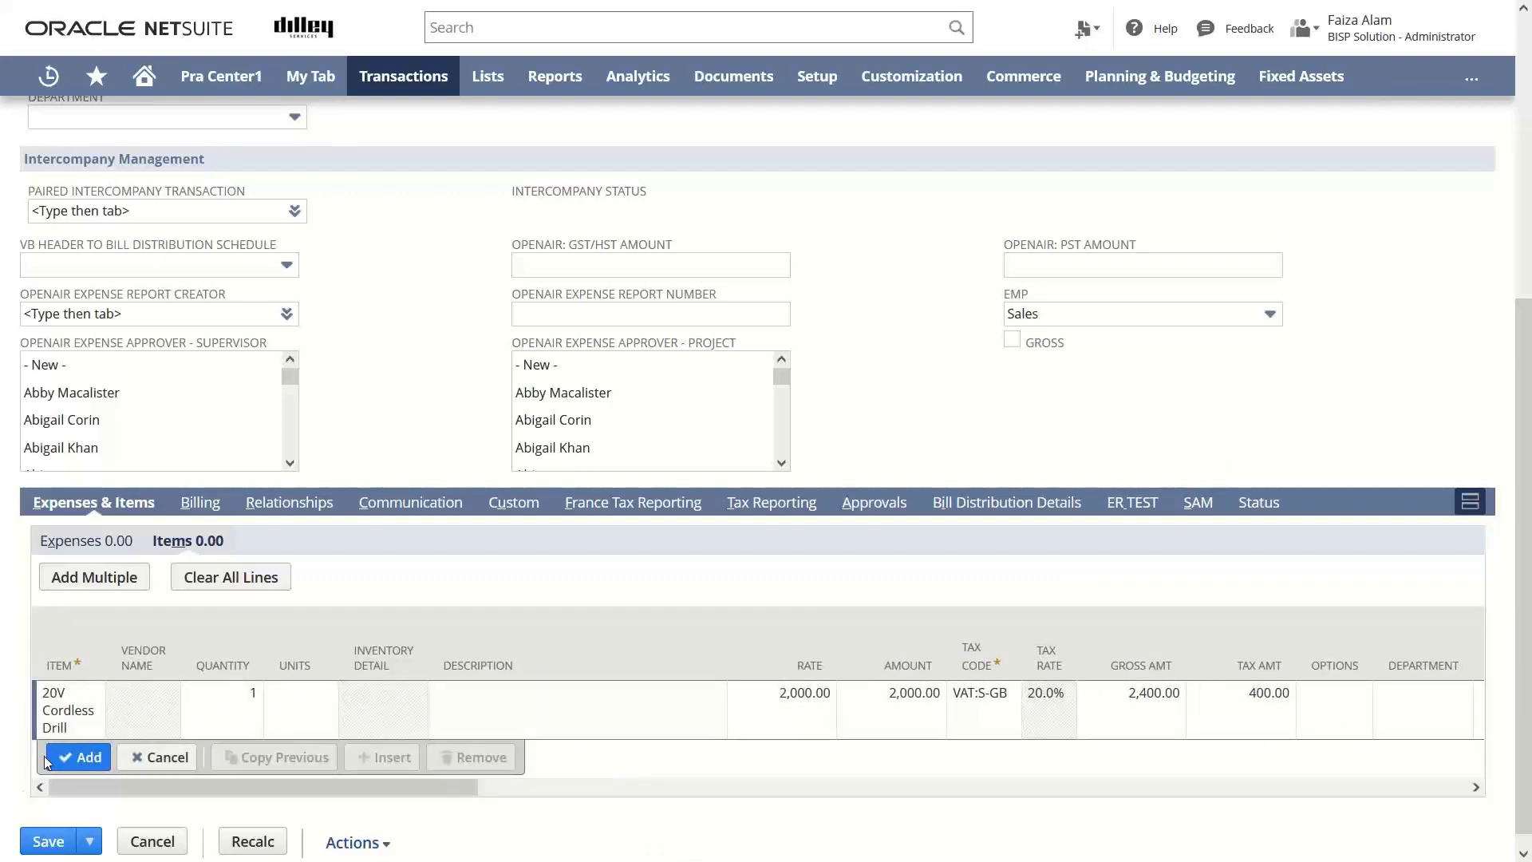
click(80, 756)
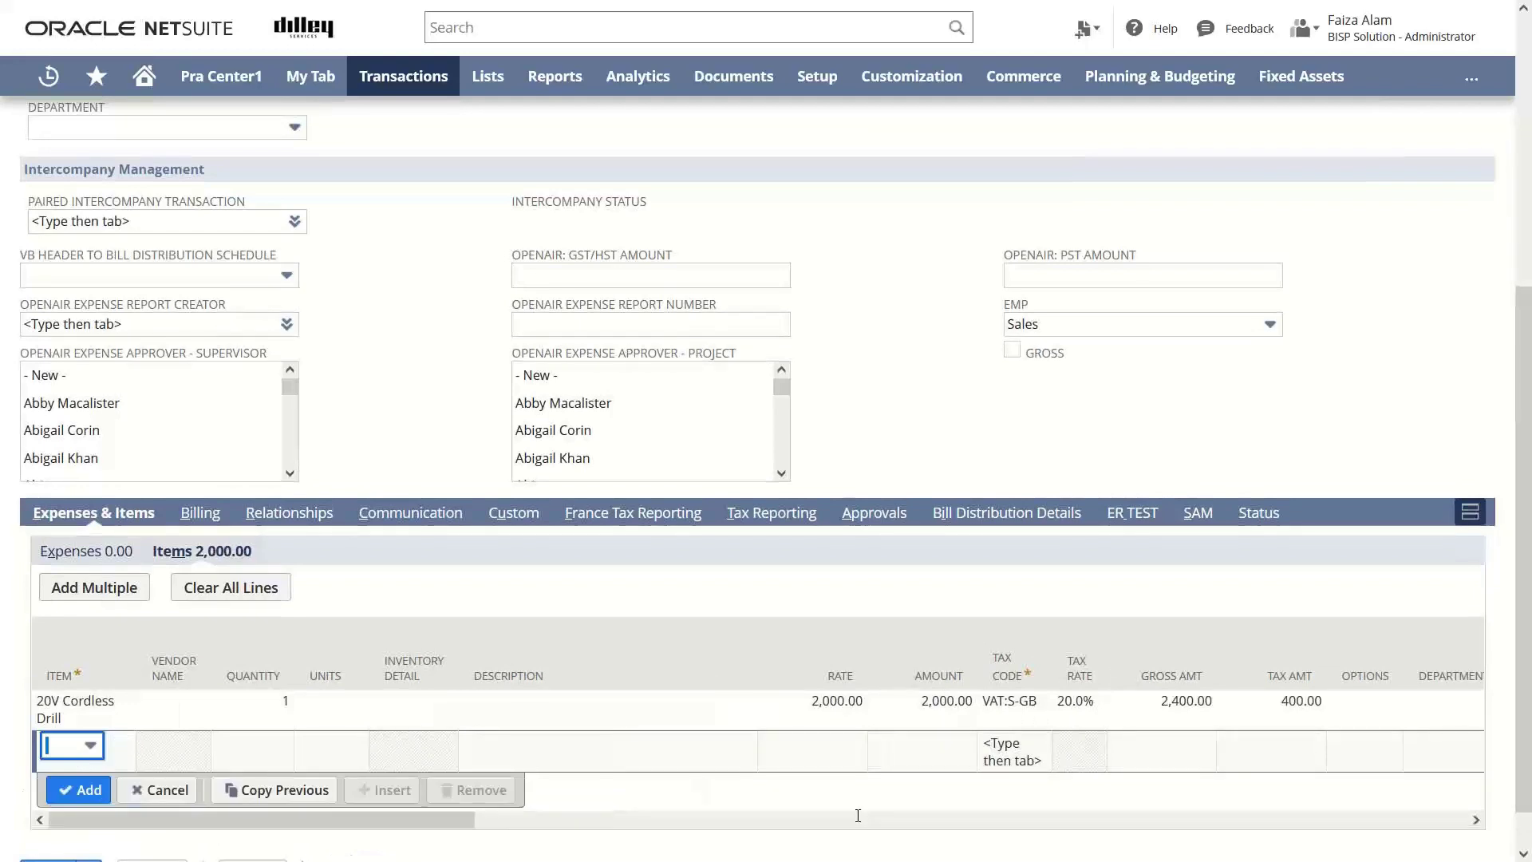
- Set Testing for CF to Test 2 on the SAM subtab
click(1197, 513)
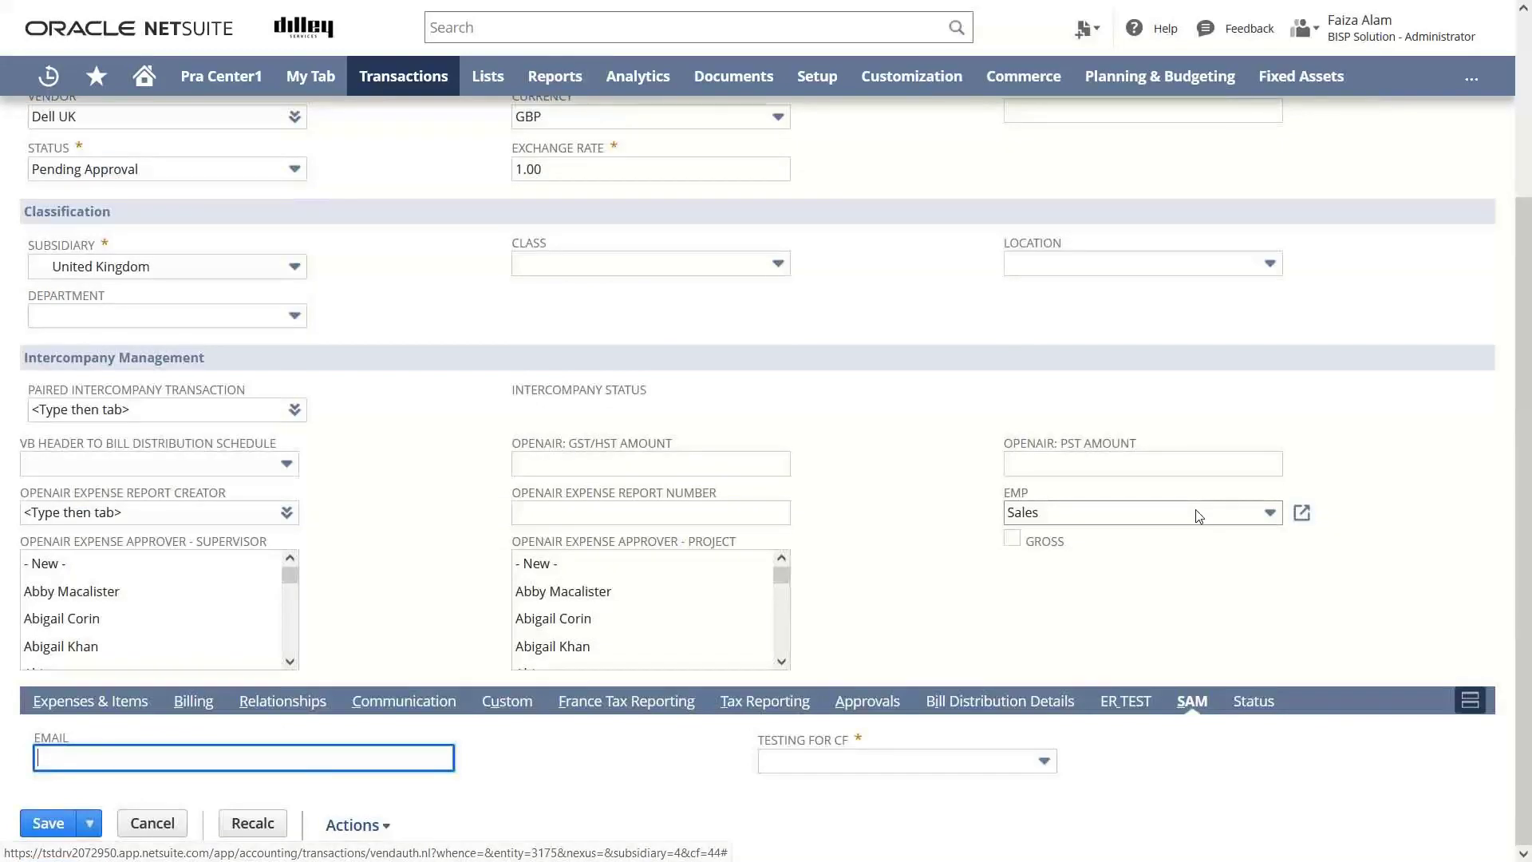
click(1041, 762)
click(930, 707)
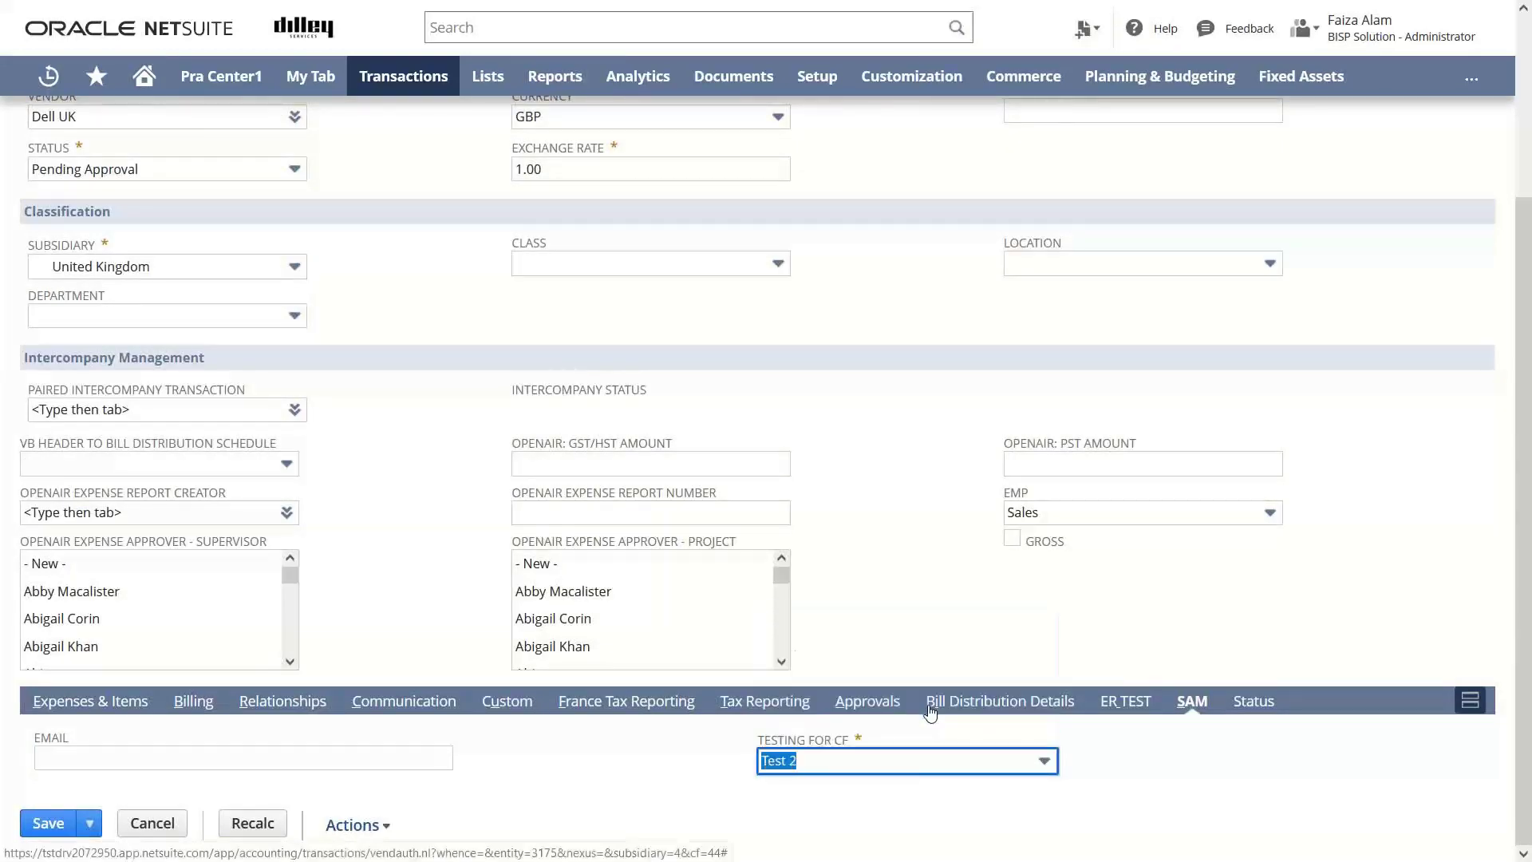
- On the Custom subtab, set LNT_QUALTIY to PASSED and Product Quality to Very Good
click(513, 703)
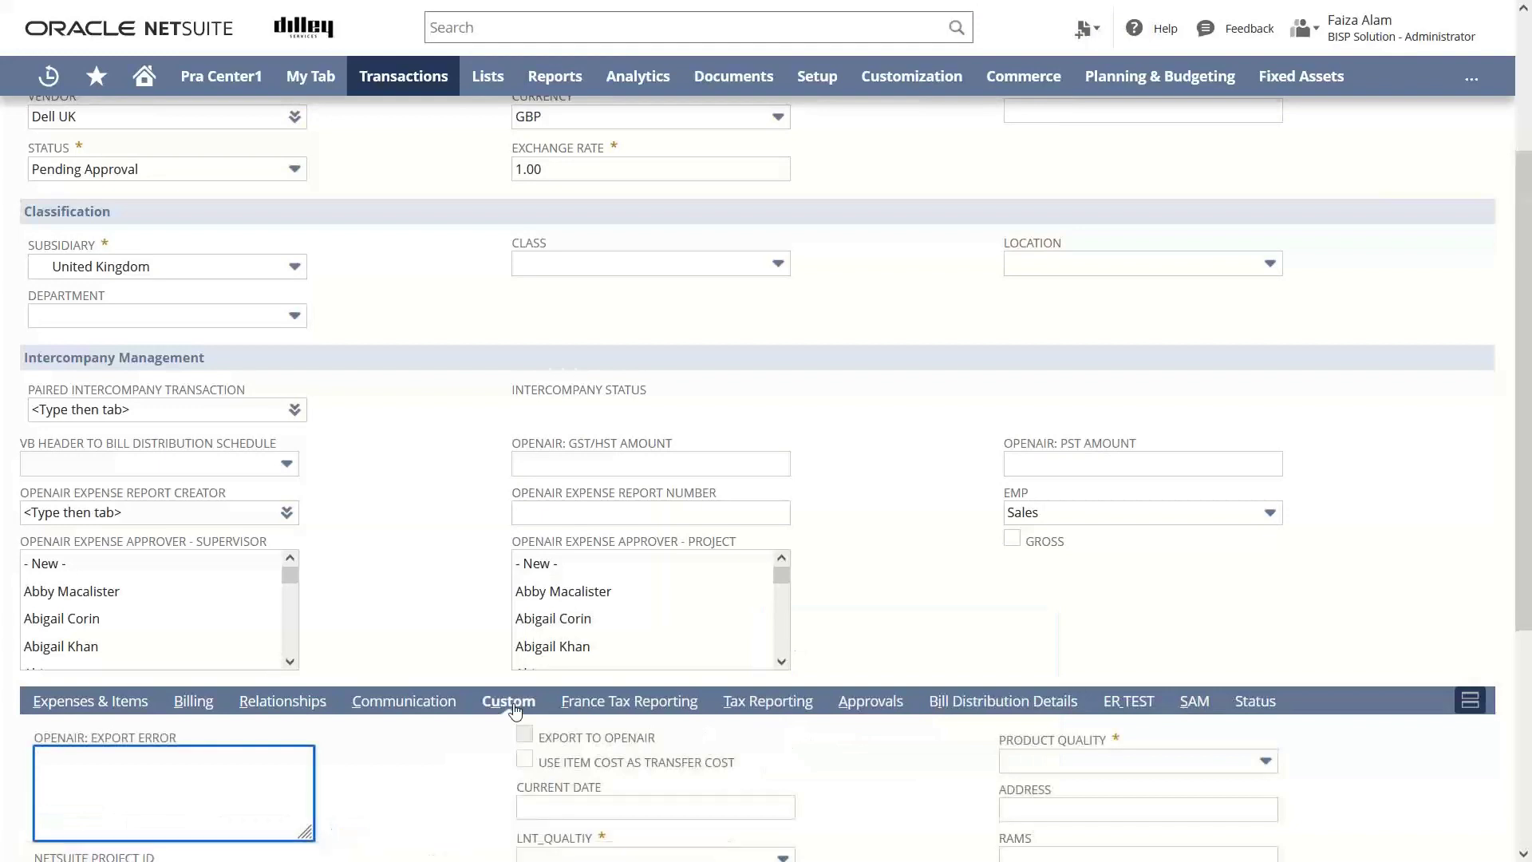
drag(1526, 415, 1526, 576)
click(780, 580)
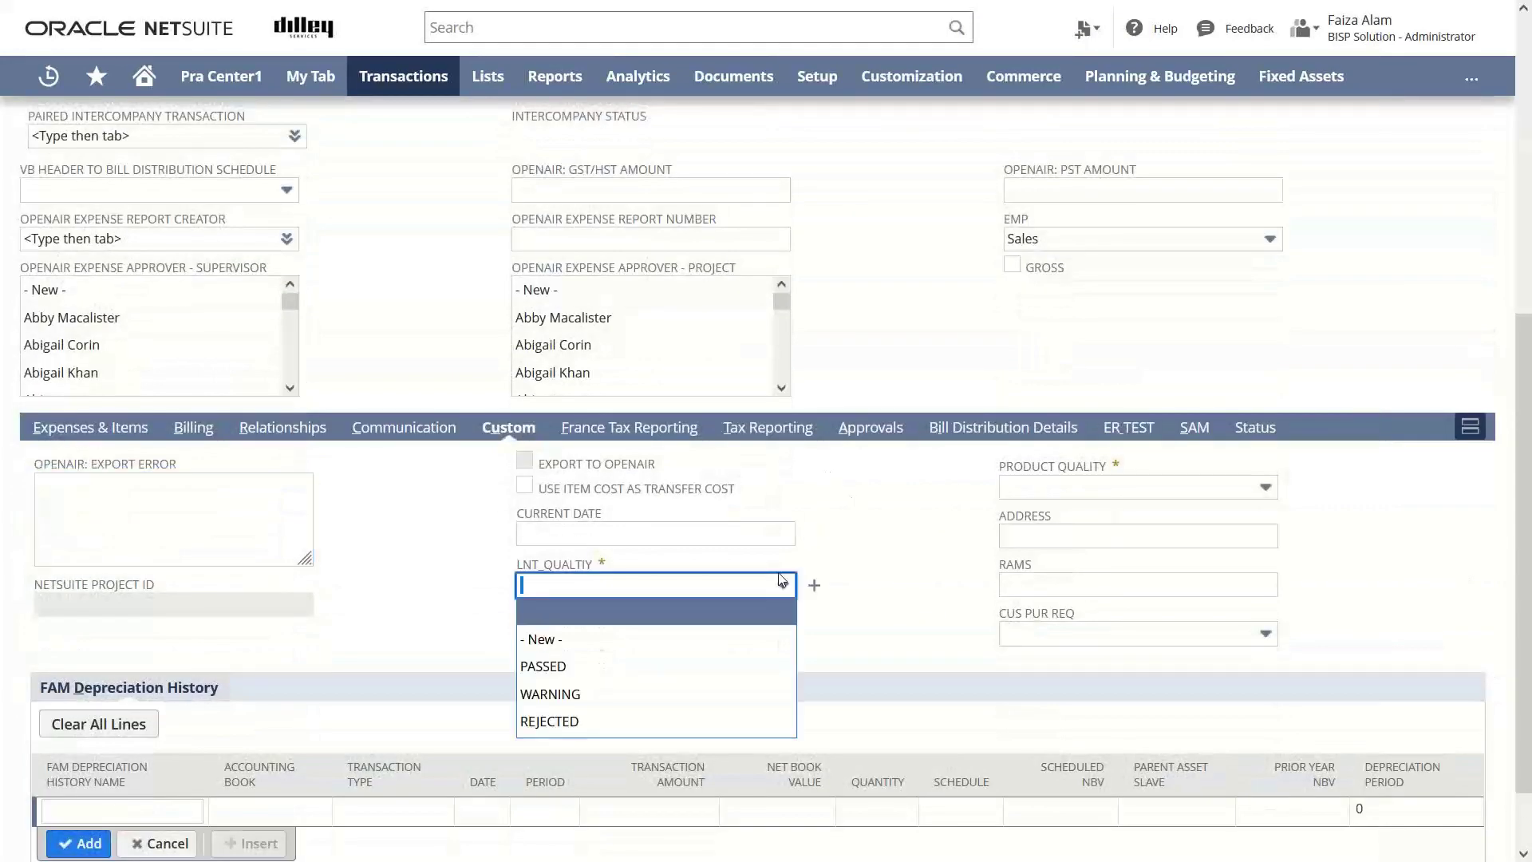
click(693, 669)
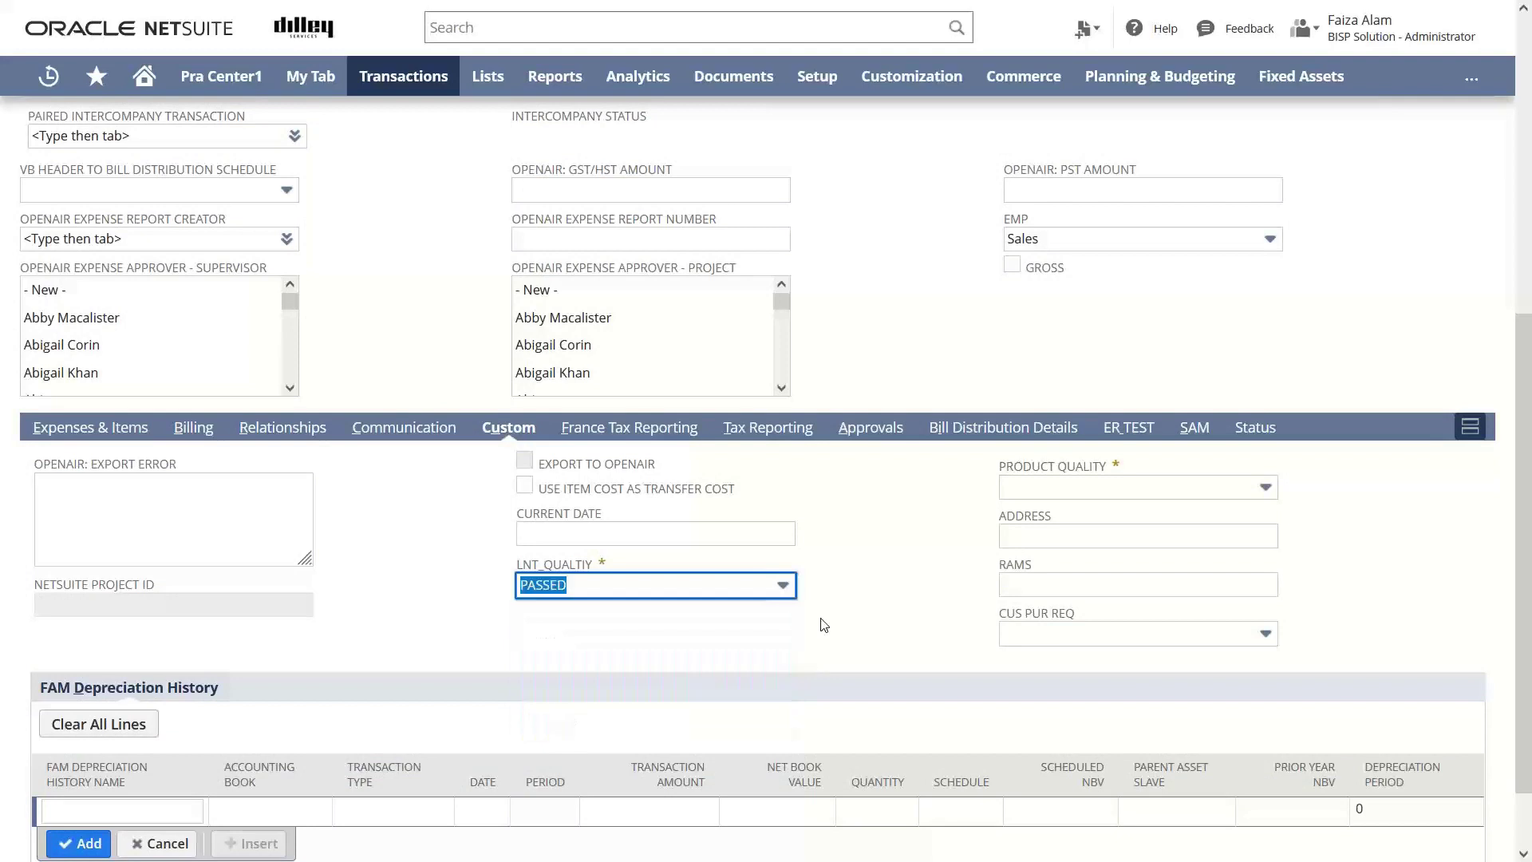
click(1265, 487)
click(1188, 567)
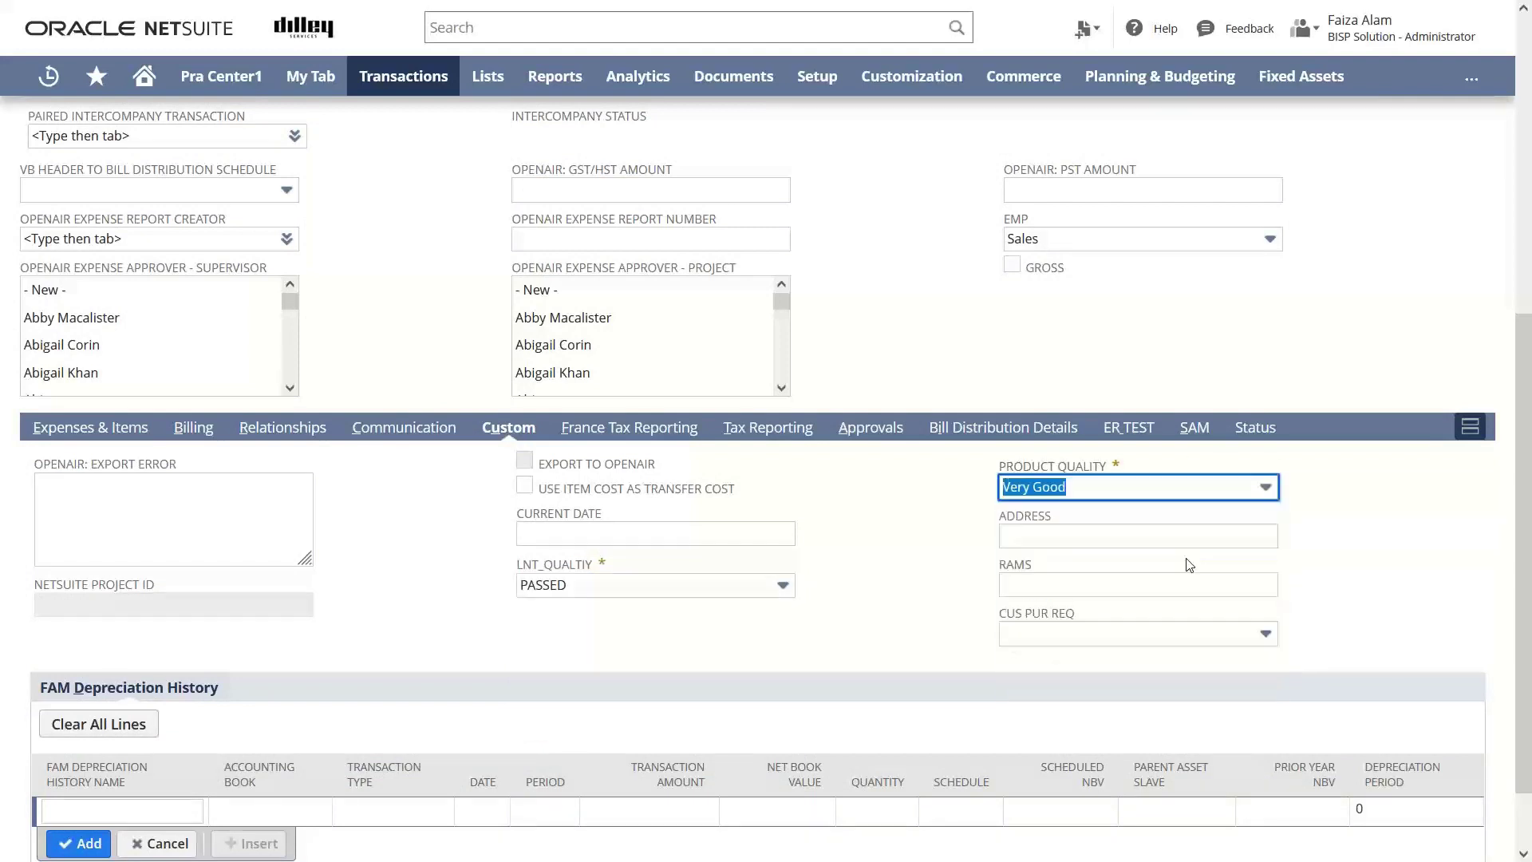
drag(1525, 451, 1528, 164)
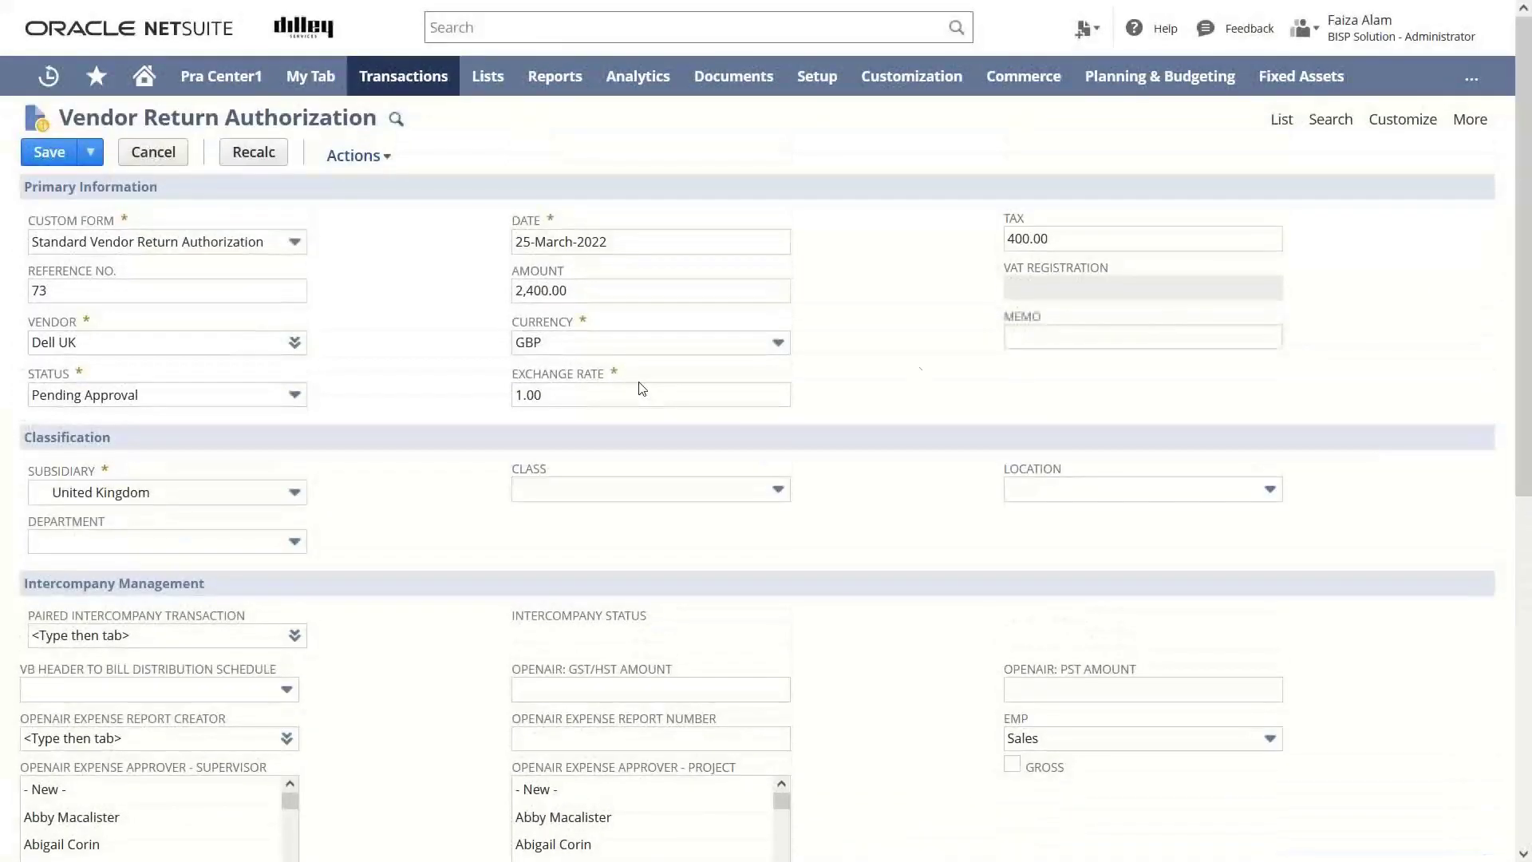
- Enter the memo 'Individual Vendor Return Authorization', correcting the 'Individual Vendor Bill' autocomplete
click(570, 291)
drag(1517, 310, 1528, 271)
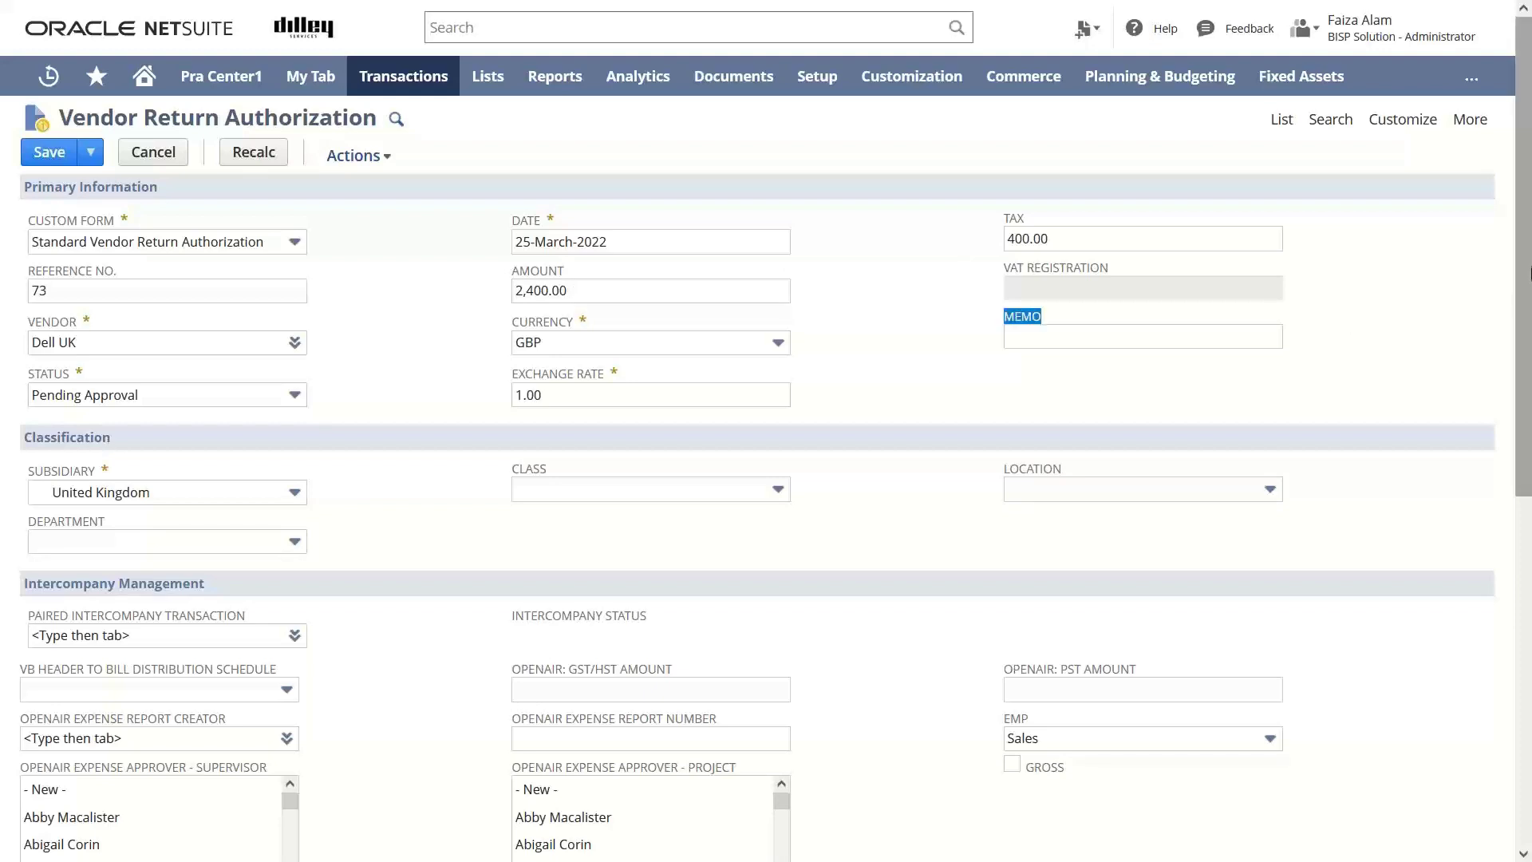
click(1352, 333)
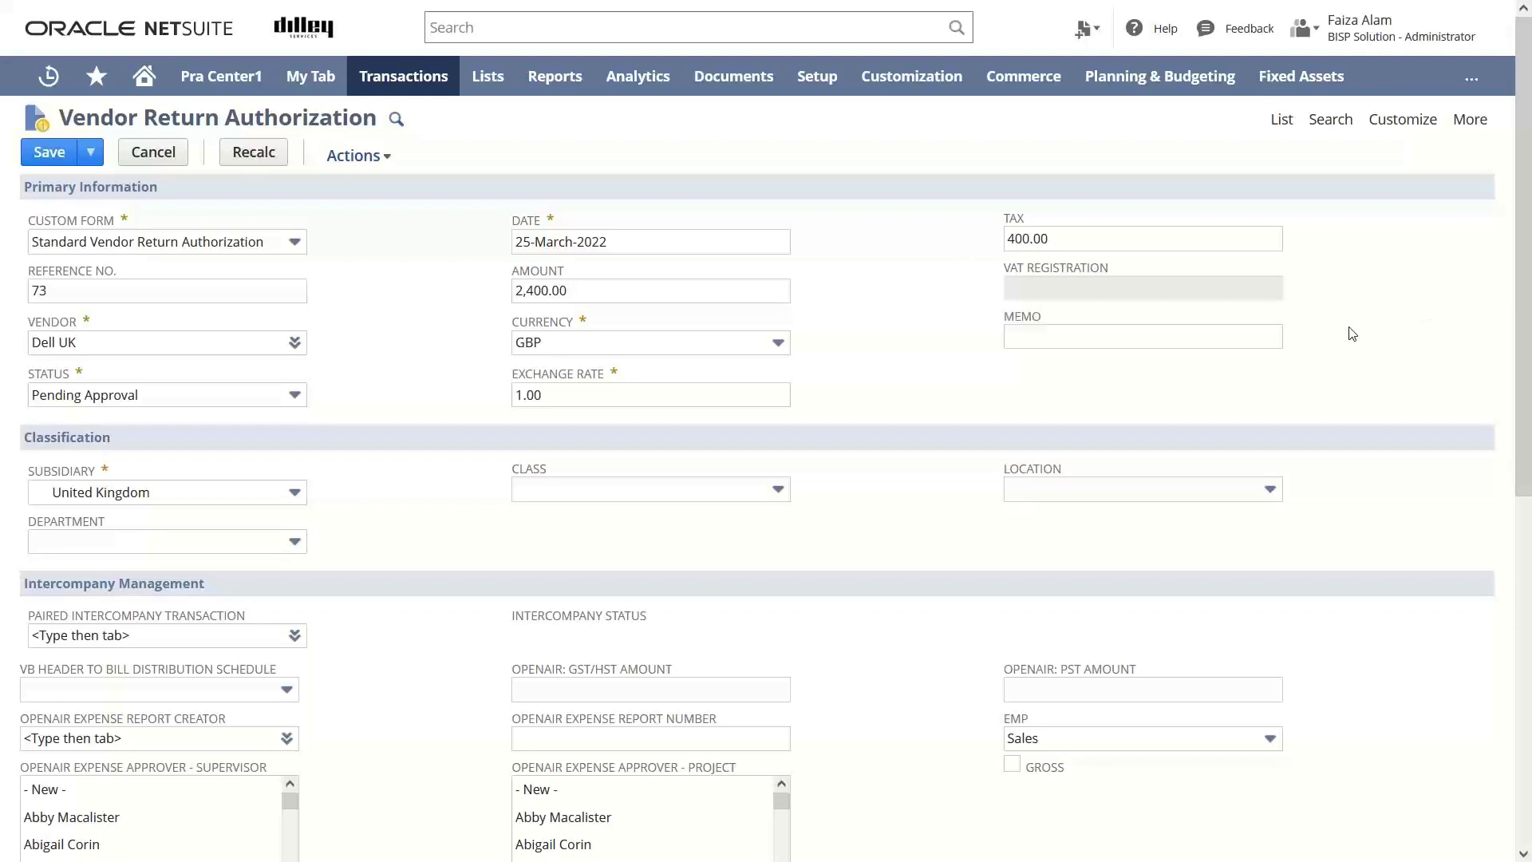
click(1009, 333)
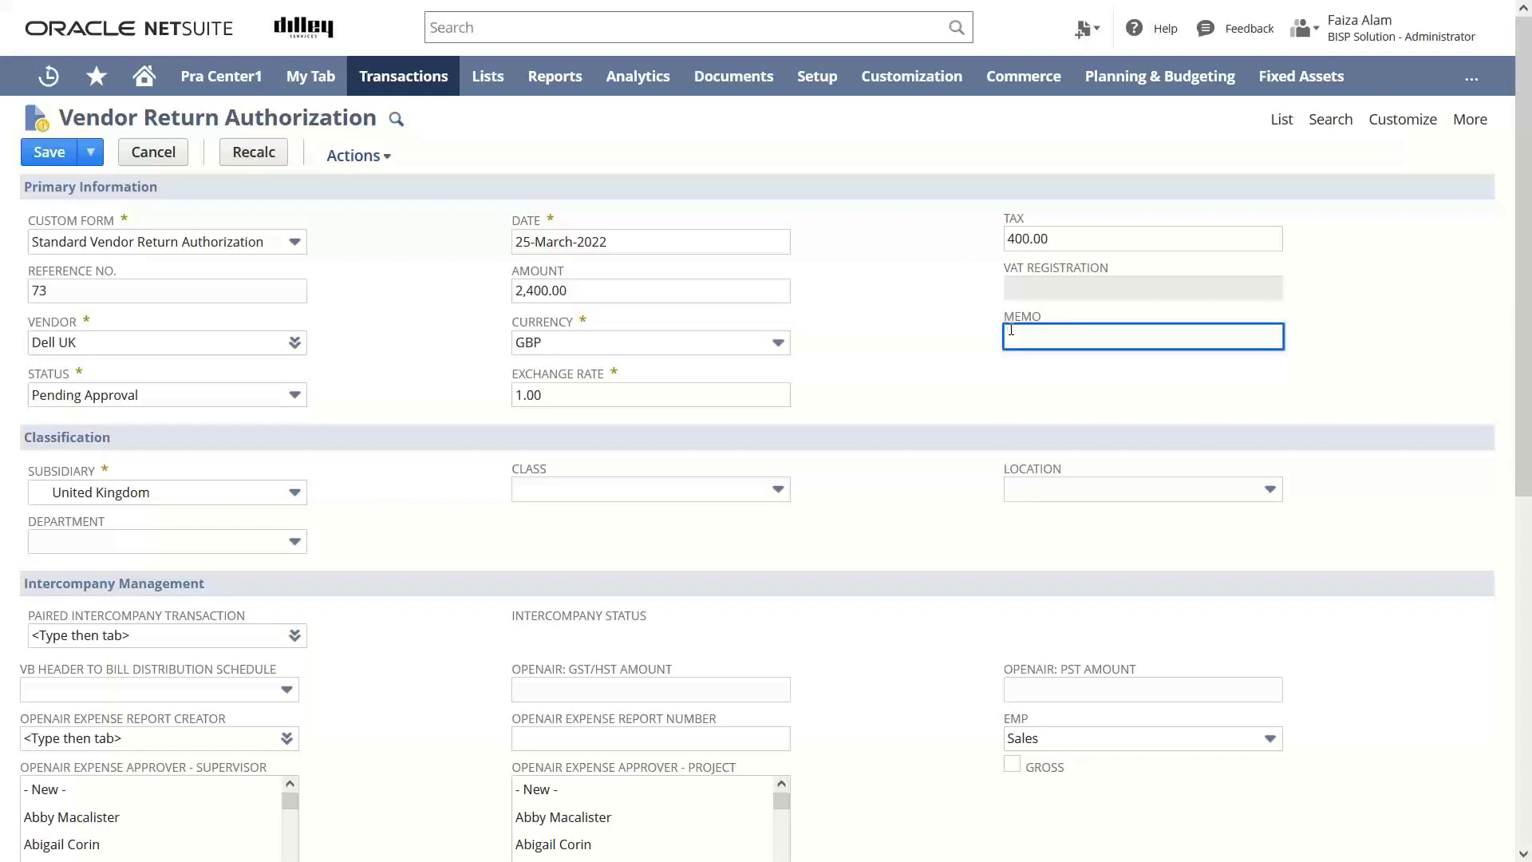
text(Indi)
key(BackSpace)
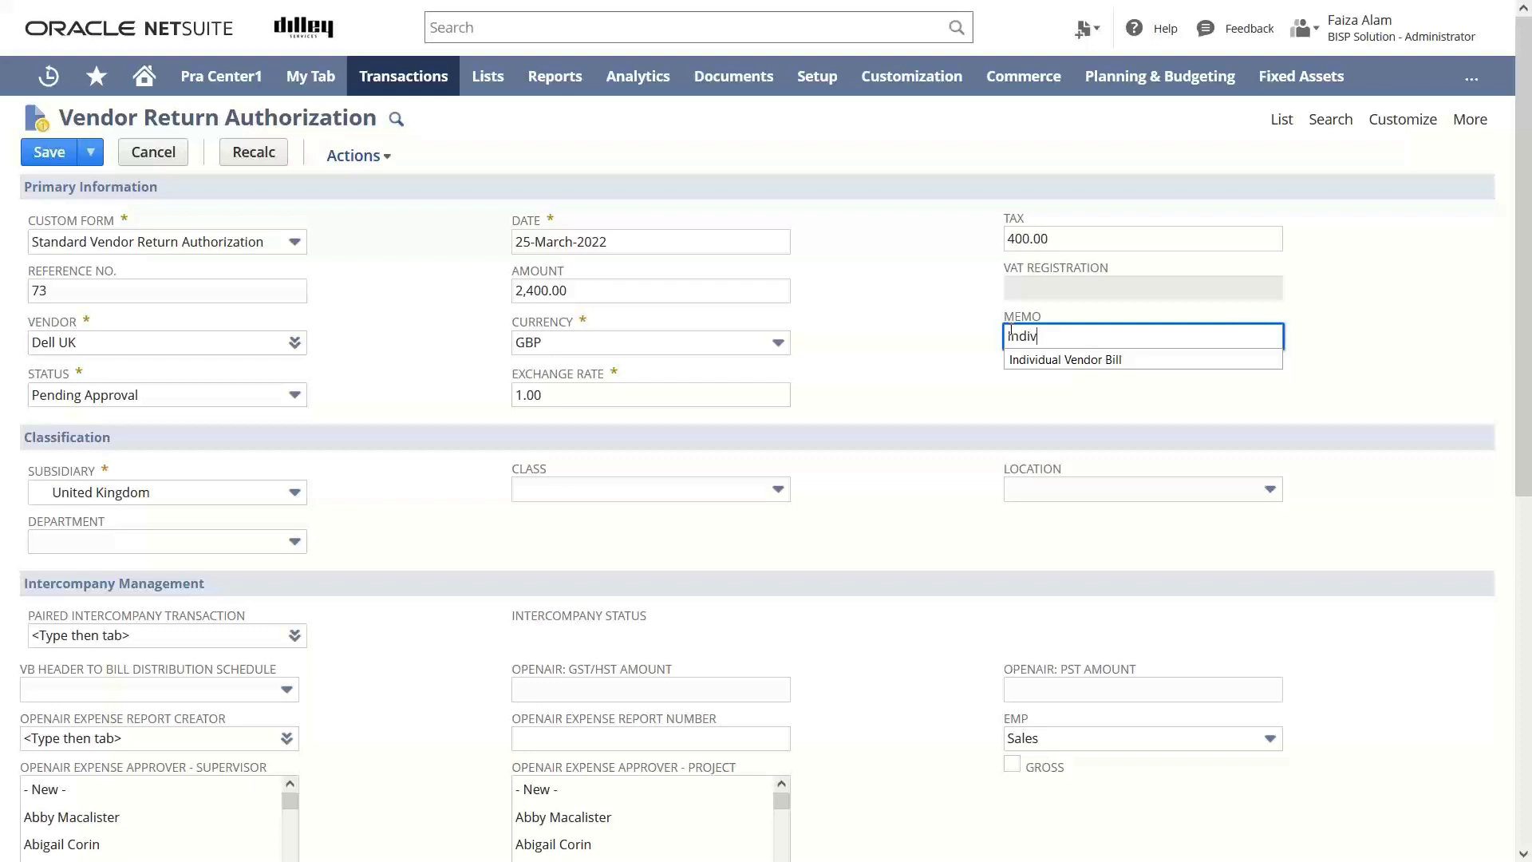
click(1109, 360)
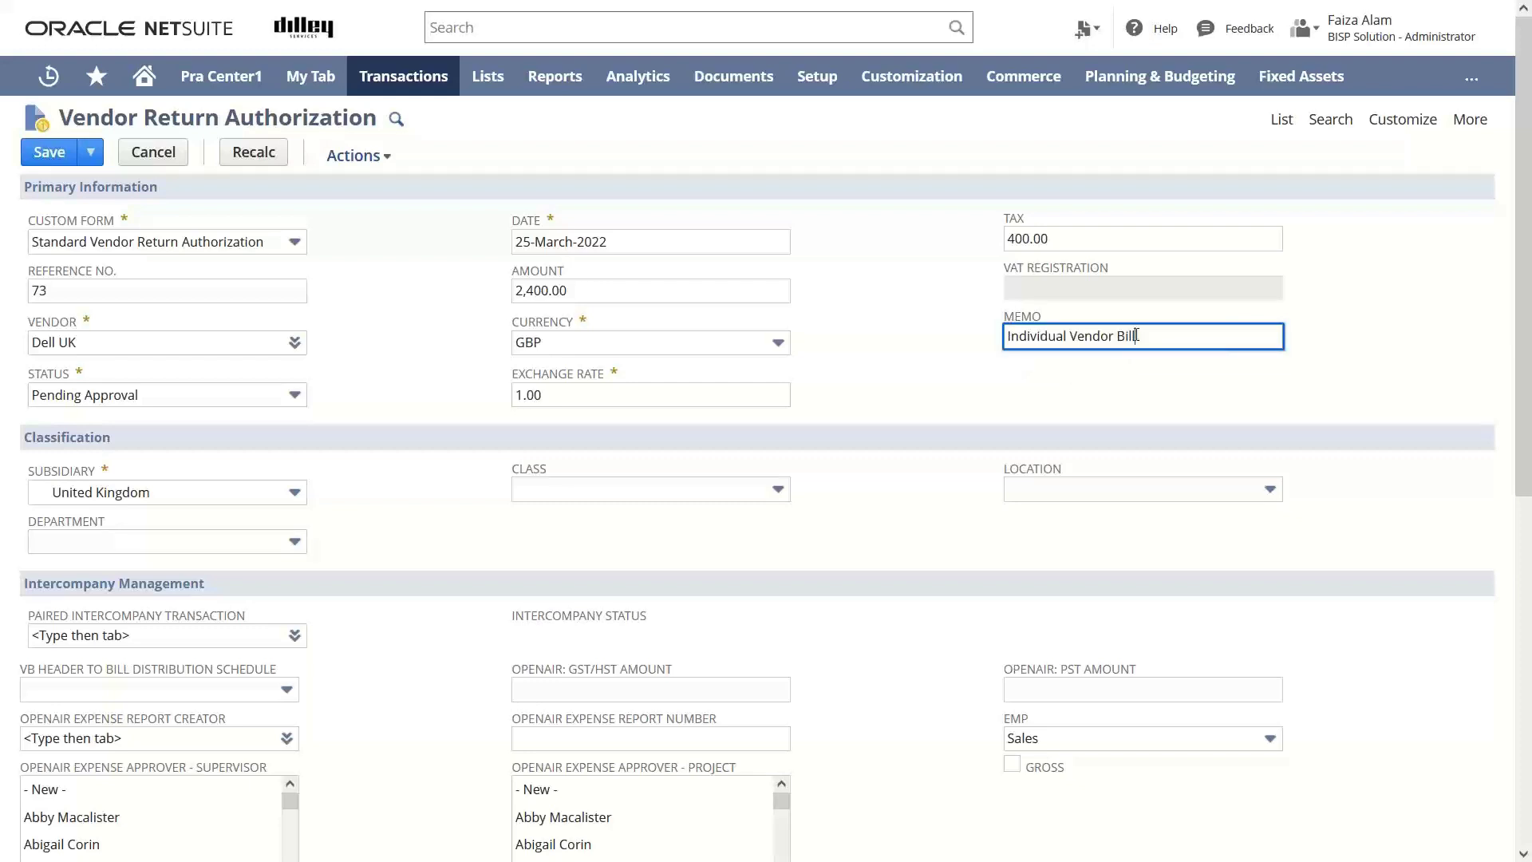
key(BackSpace)
key(BackSpace)
key(BackSpace)
key(BackSpace)
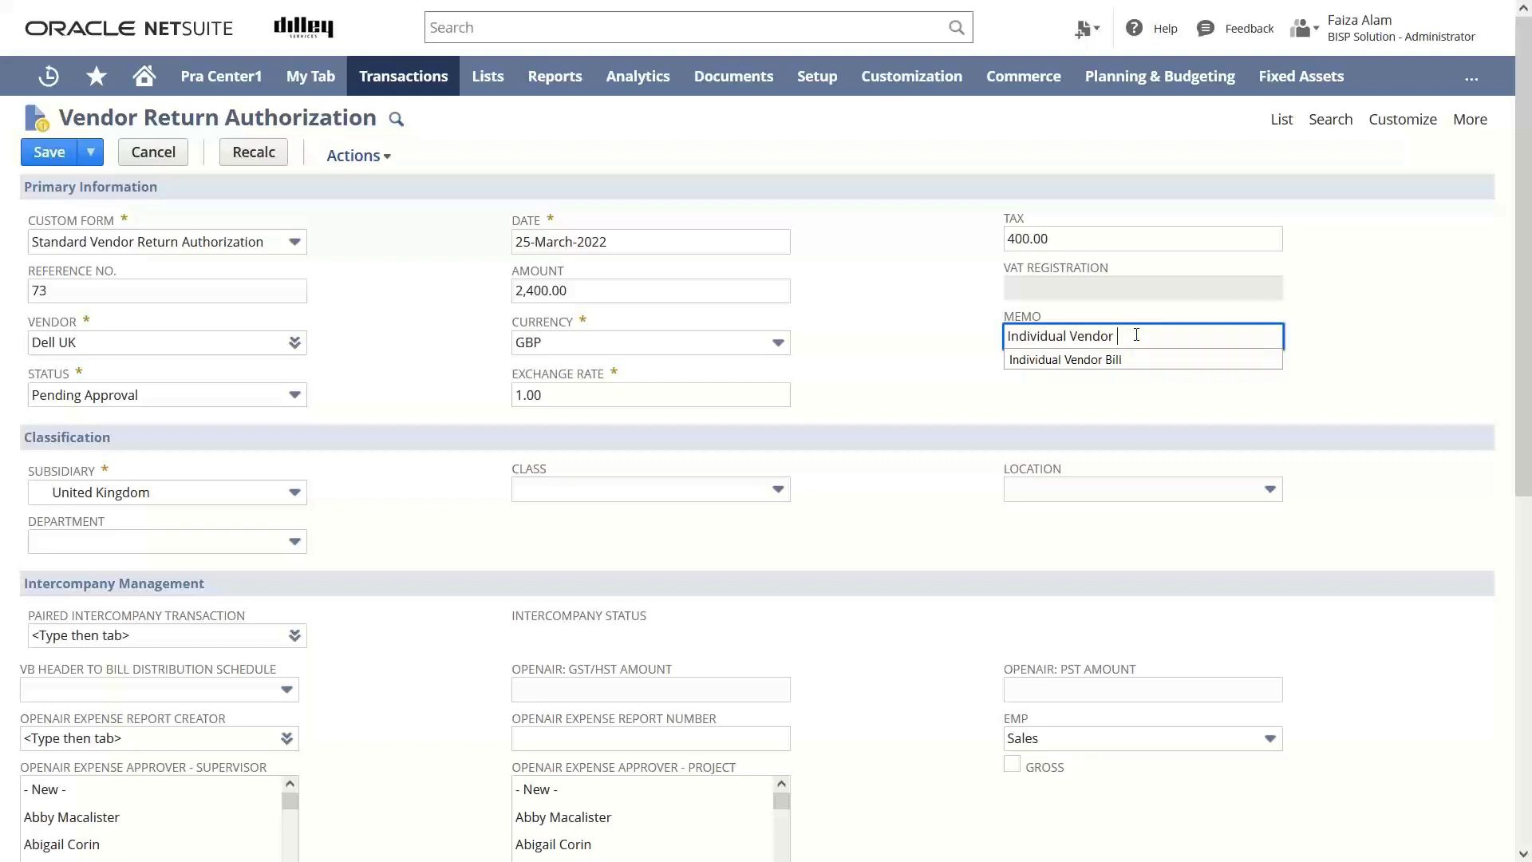
text(Return A)
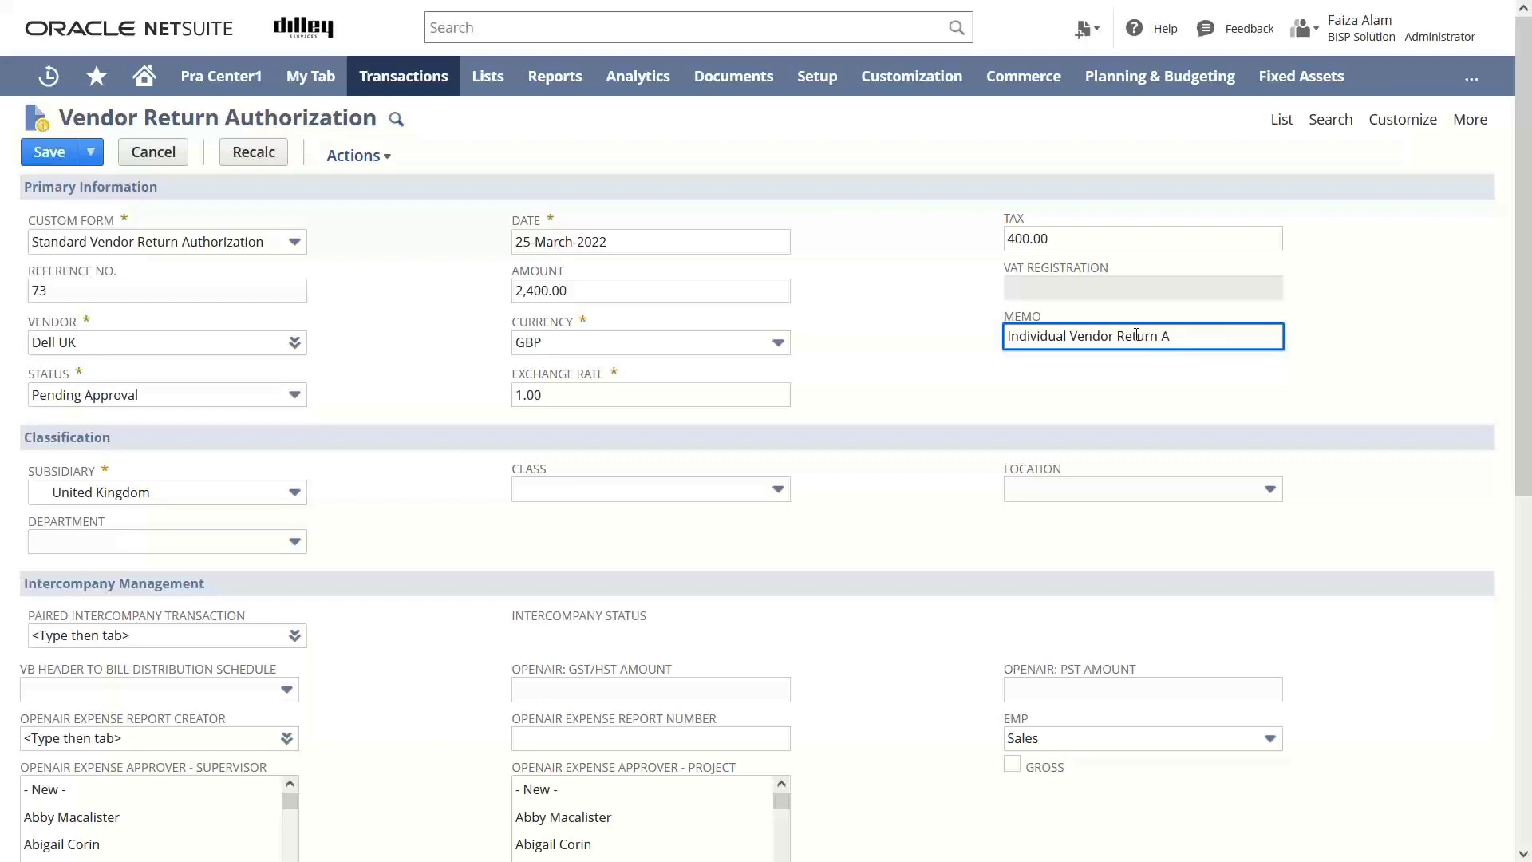
text(uthorization)
- Save Vendor Return Authorization 73 for Dell UK as Pending Approval
click(39, 144)
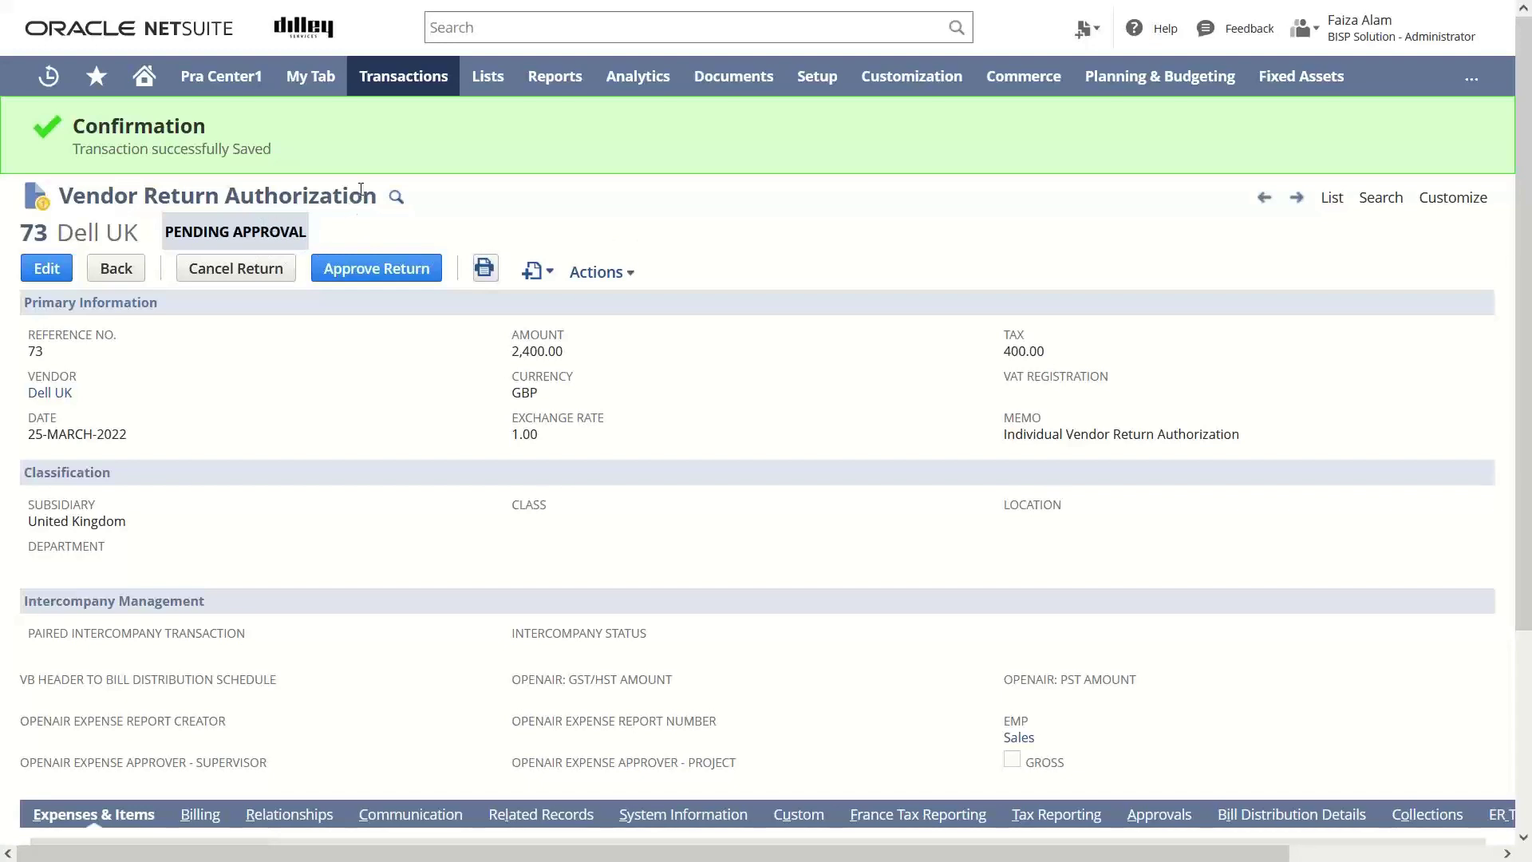
mouse_move(425, 79)
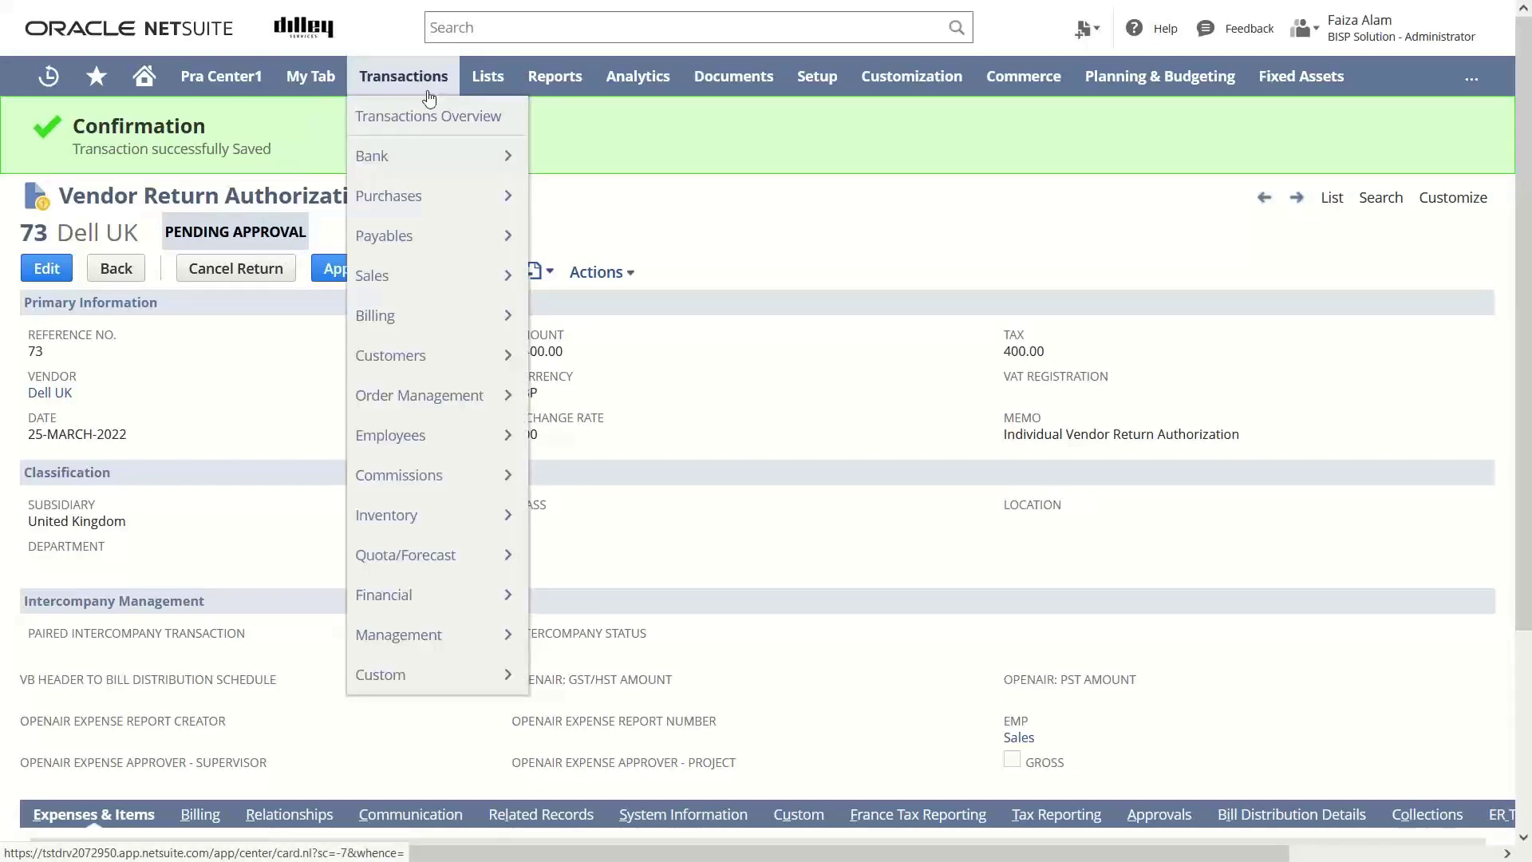
mouse_move(461, 212)
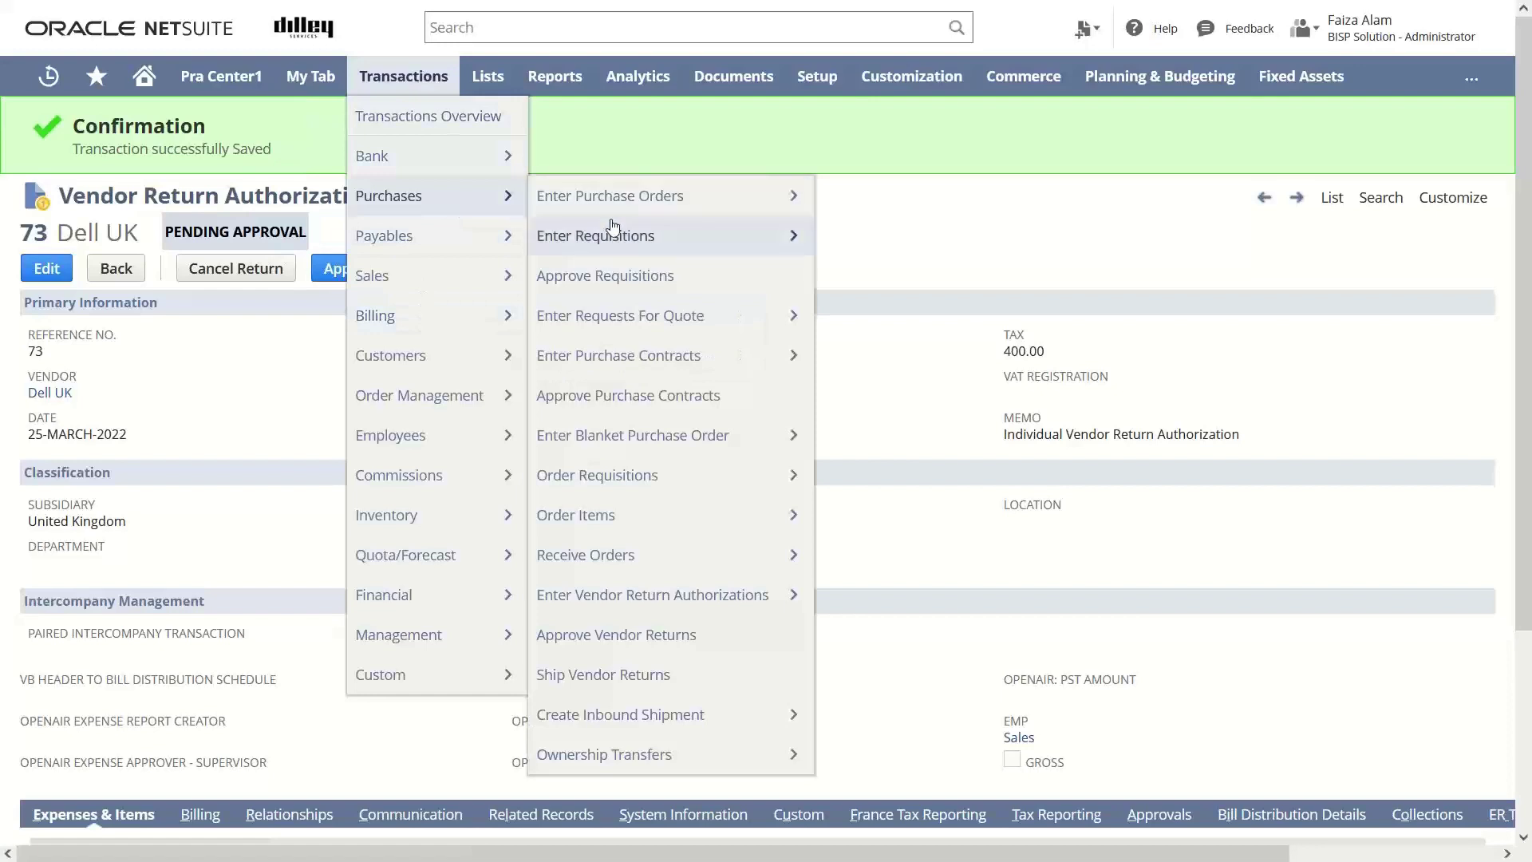
- Approve return 73 from Dell UK on the Approve Vendor Returns page
click(639, 643)
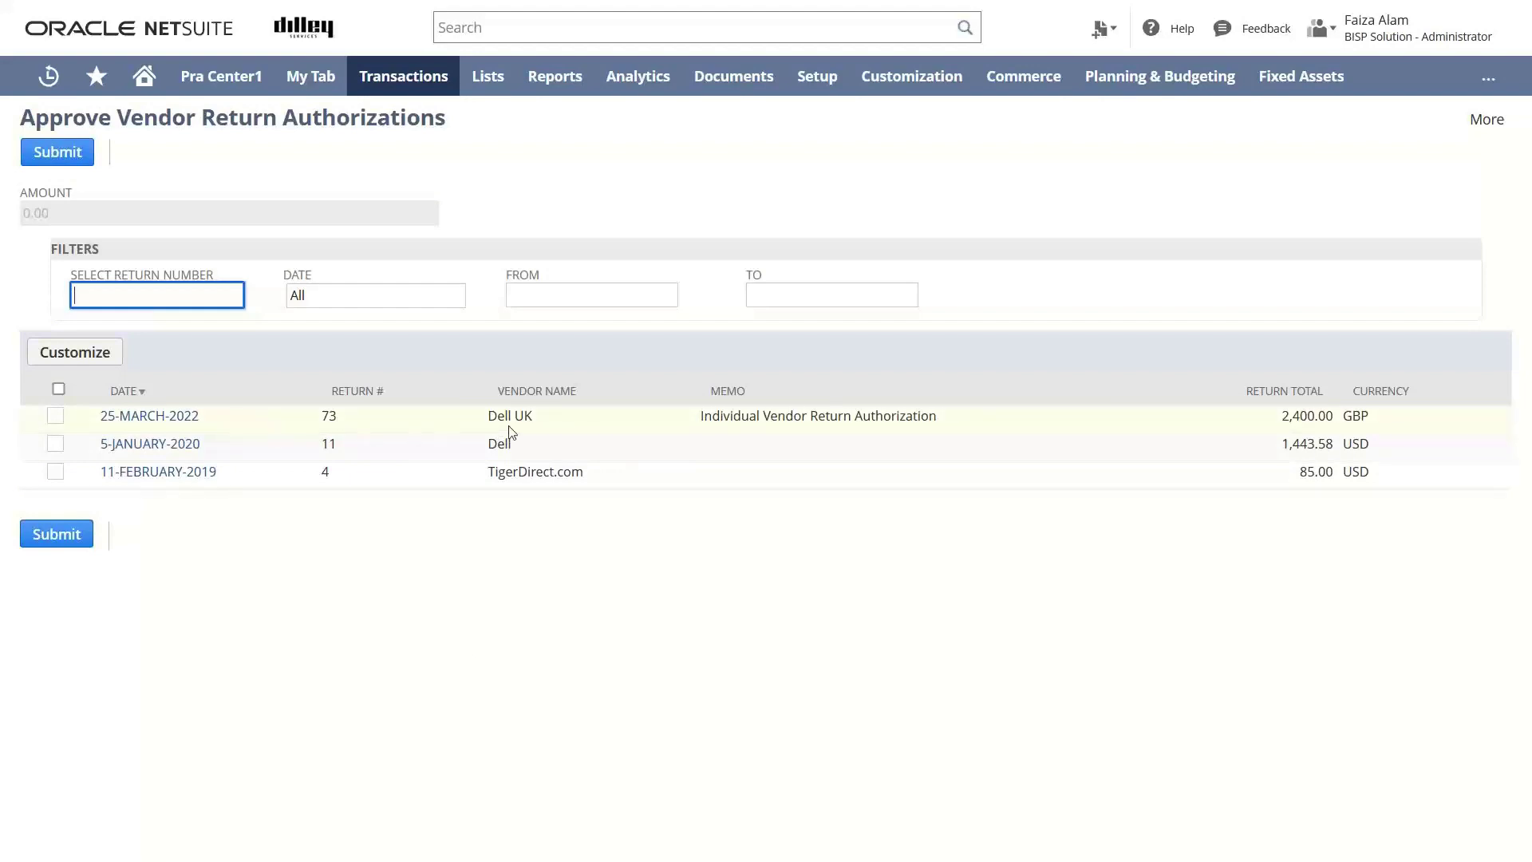
click(55, 417)
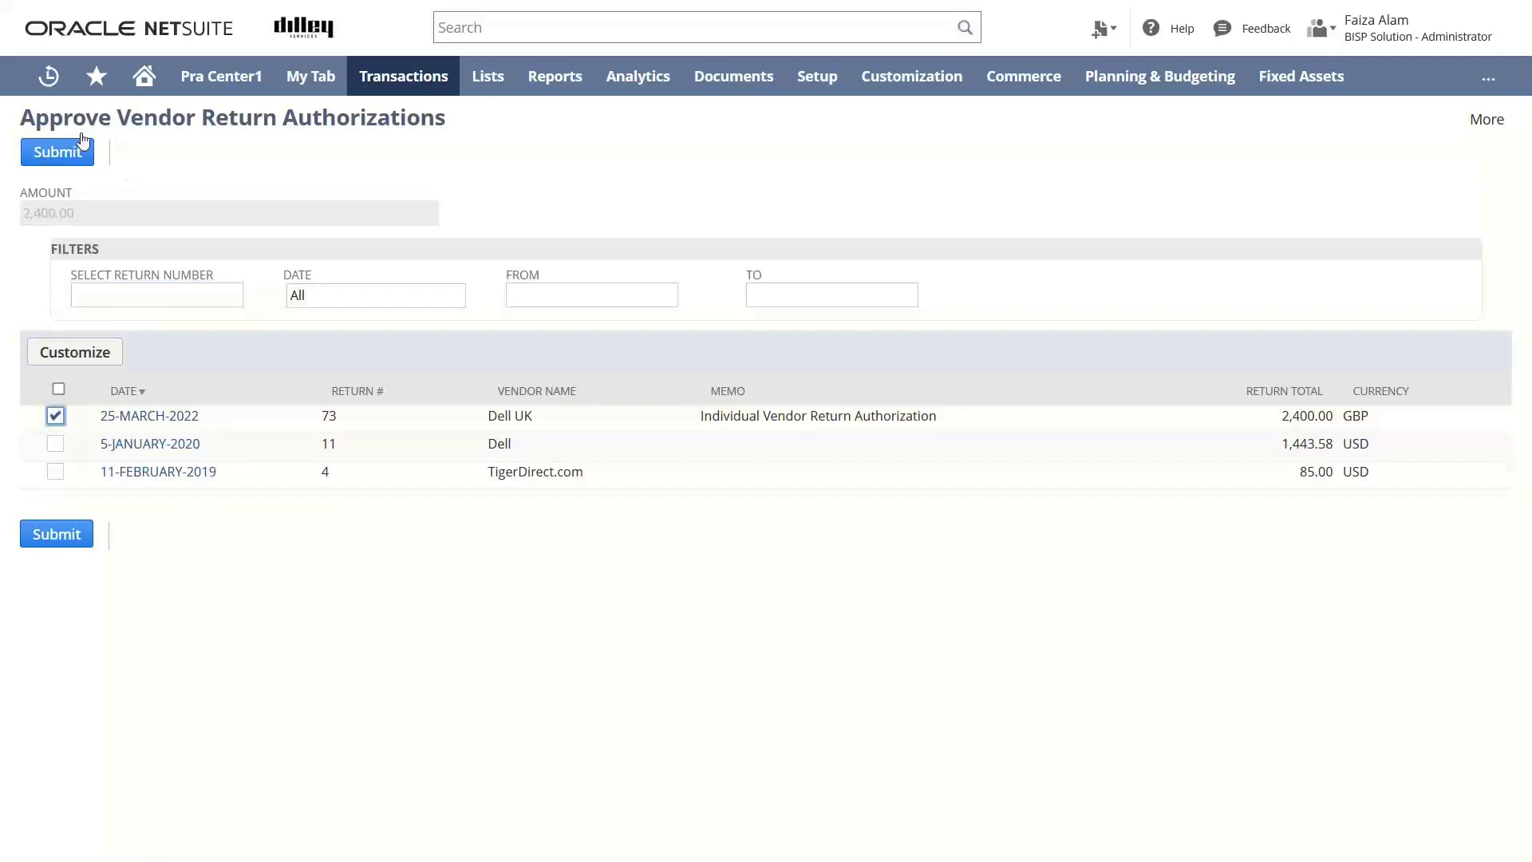
click(65, 159)
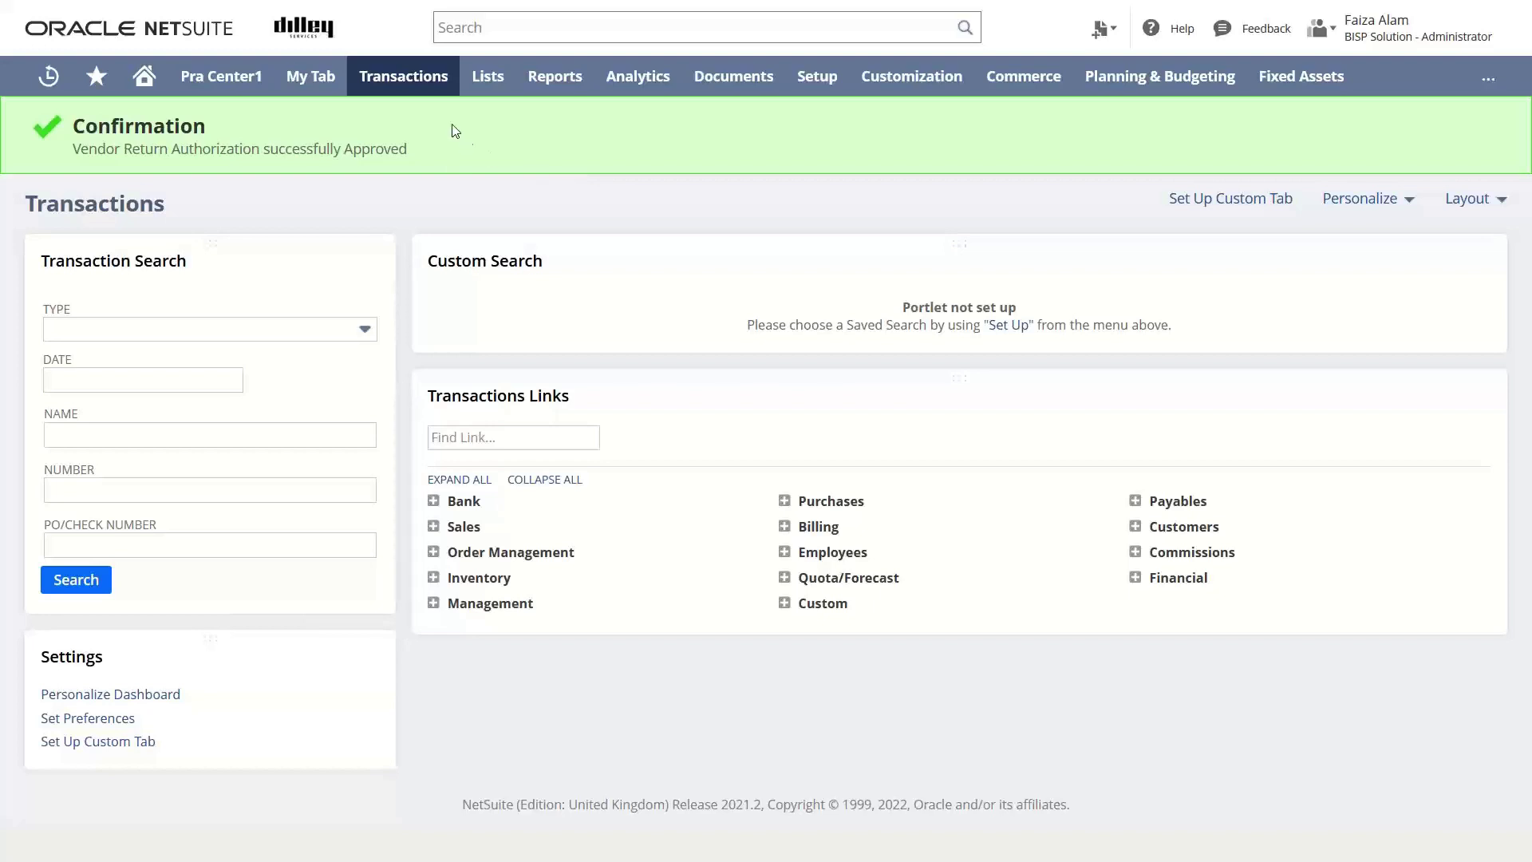
- Open the Vendor Return Authorizations list via Transactions > Purchases
mouse_move(409, 73)
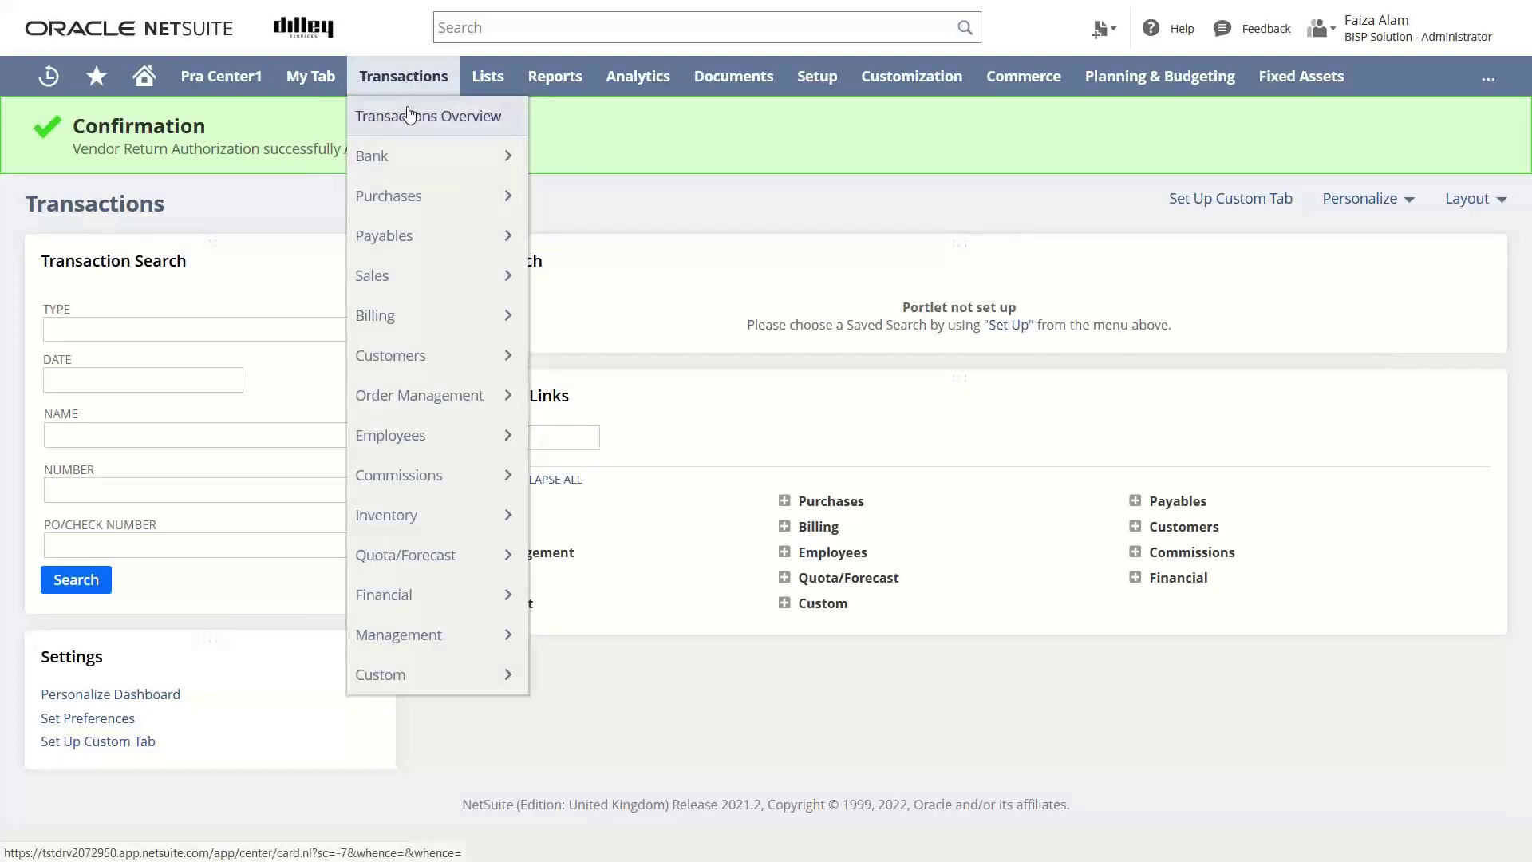
mouse_move(454, 199)
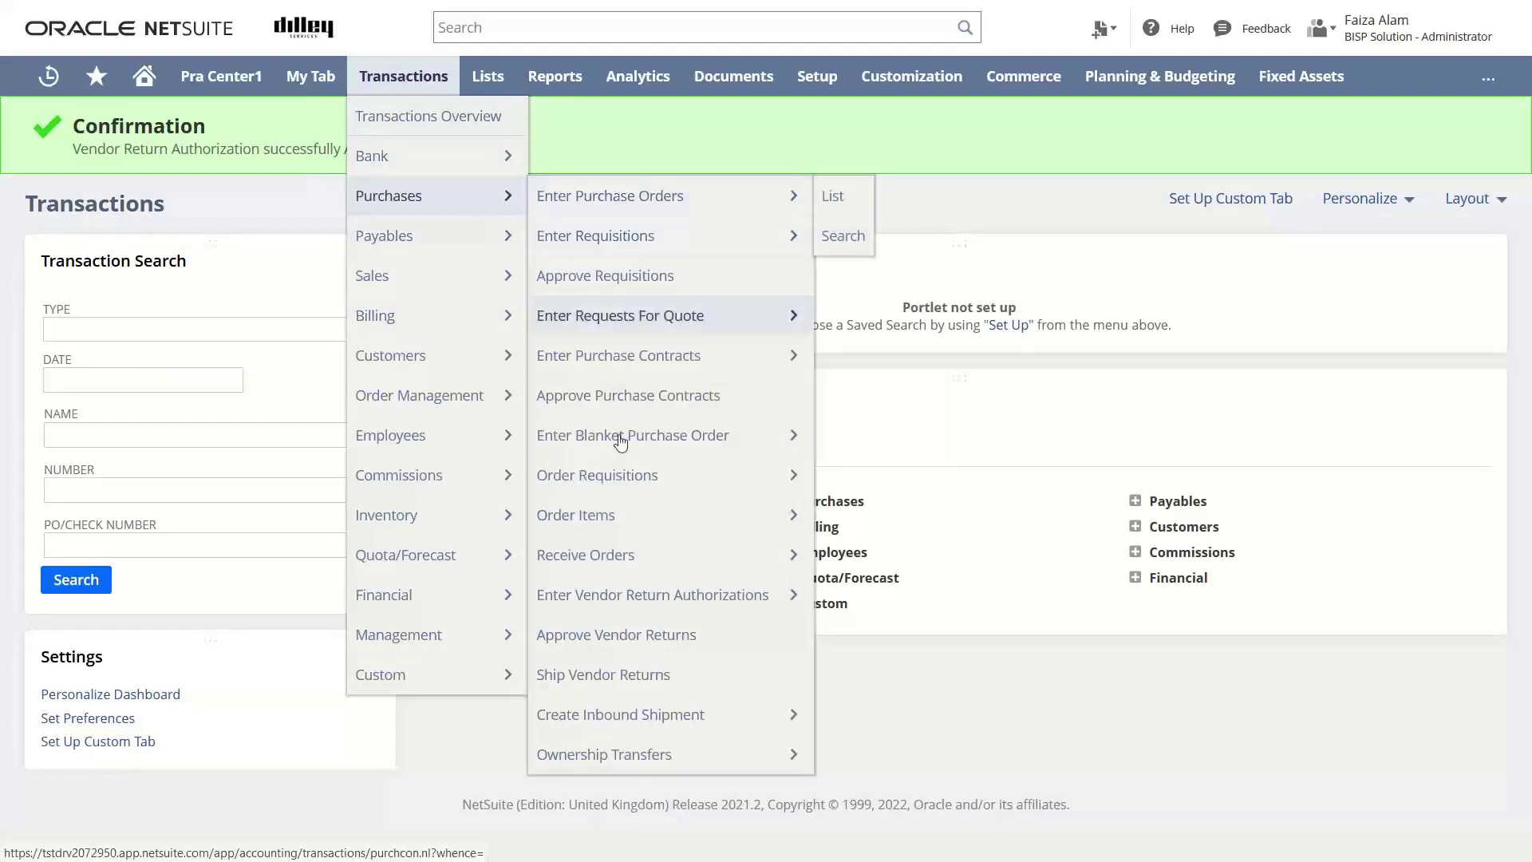
mouse_move(622, 465)
mouse_move(633, 593)
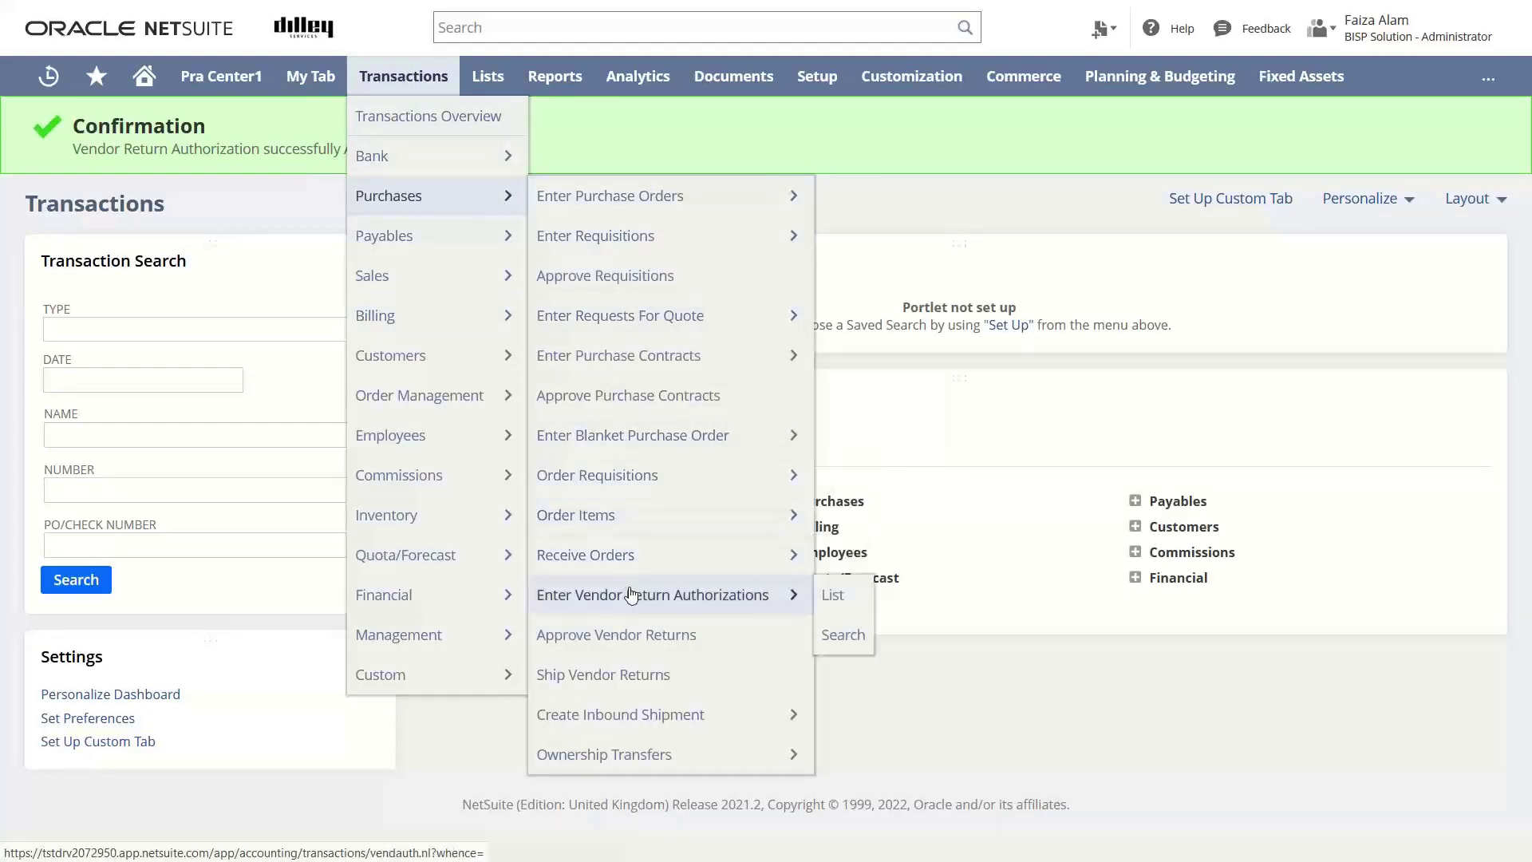
click(839, 596)
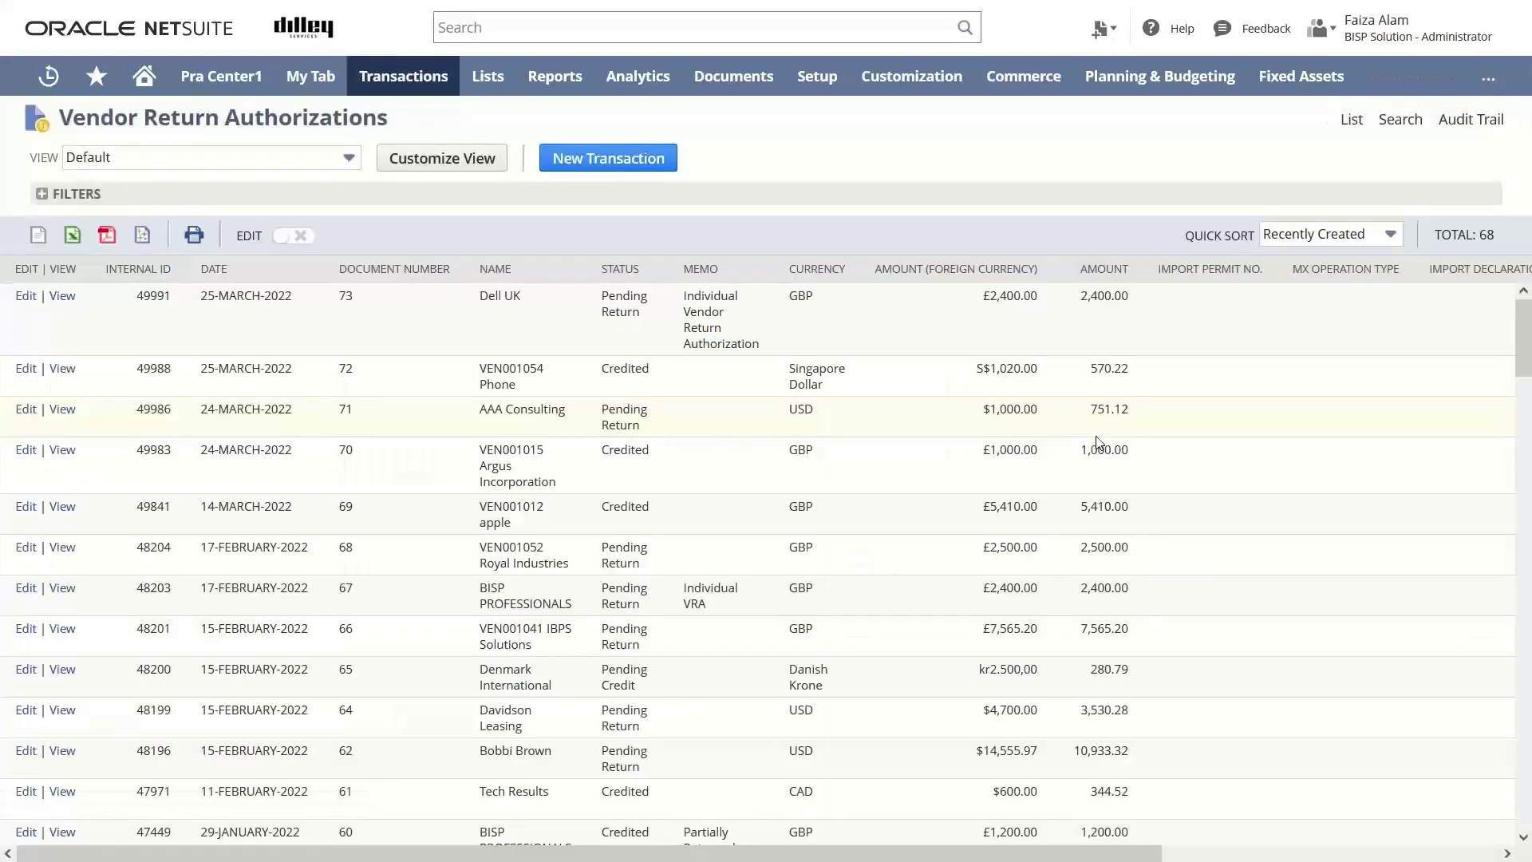